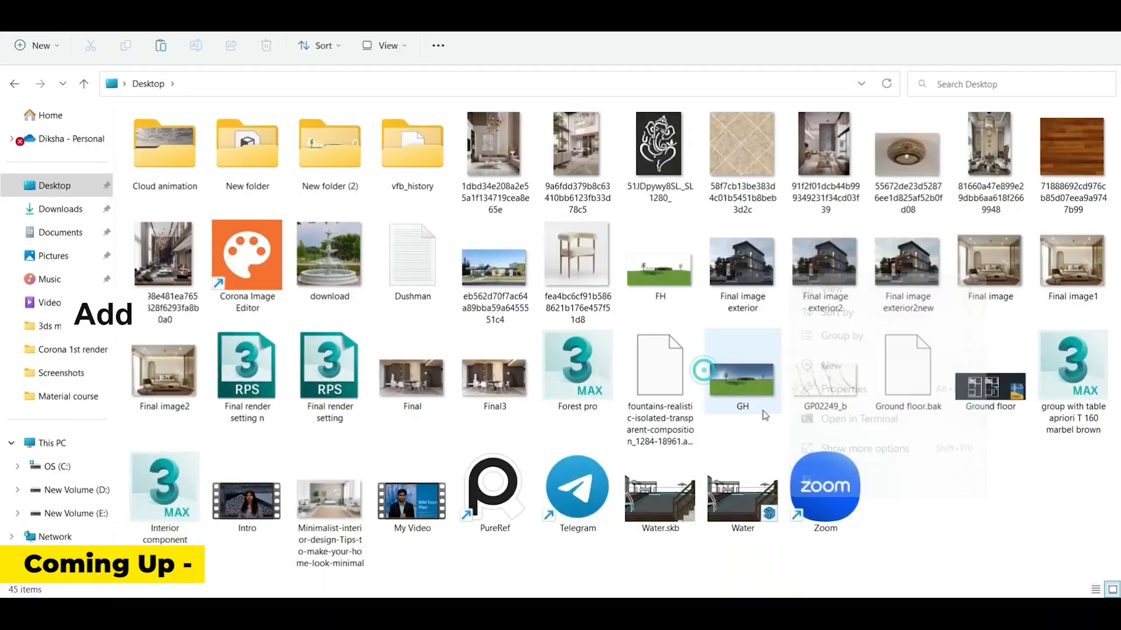
{"action": "key", "text": "ctrl+shift+n"}
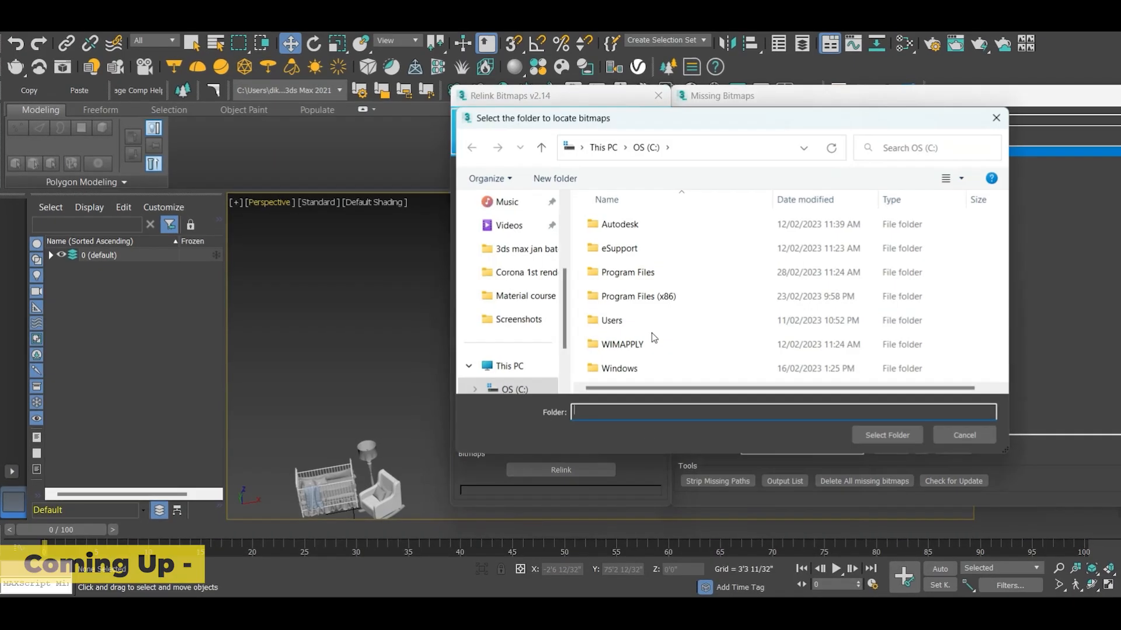
{"action": "scroll", "coordinate": [571, 342], "scroll_direction": "down", "scroll_amount": 3}
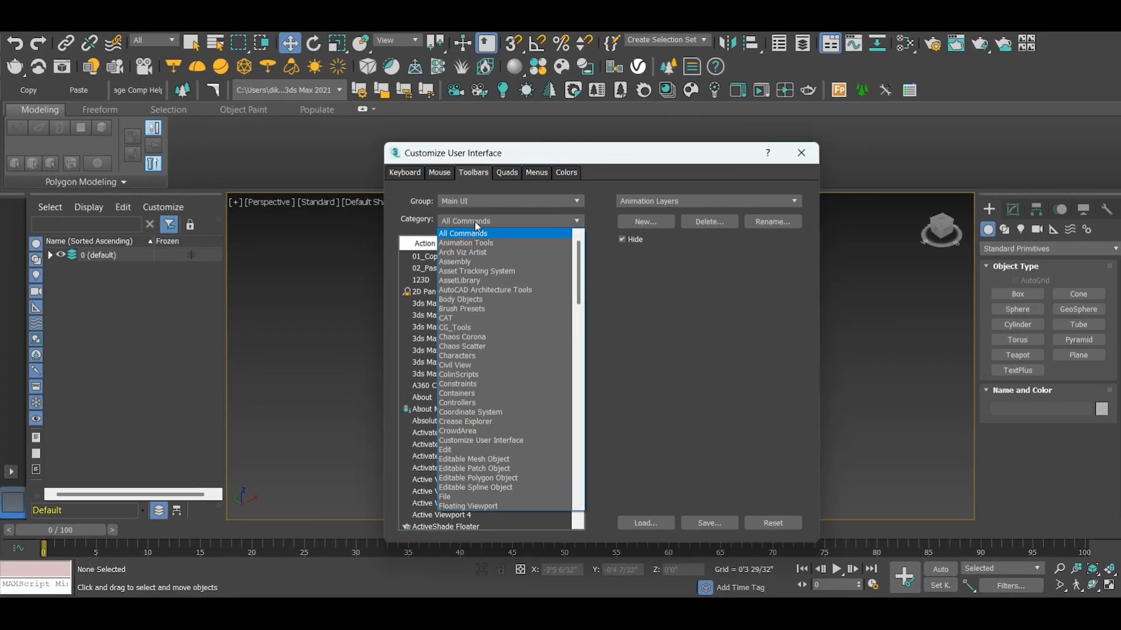
{"action": "left_click", "coordinate": [475, 221]}
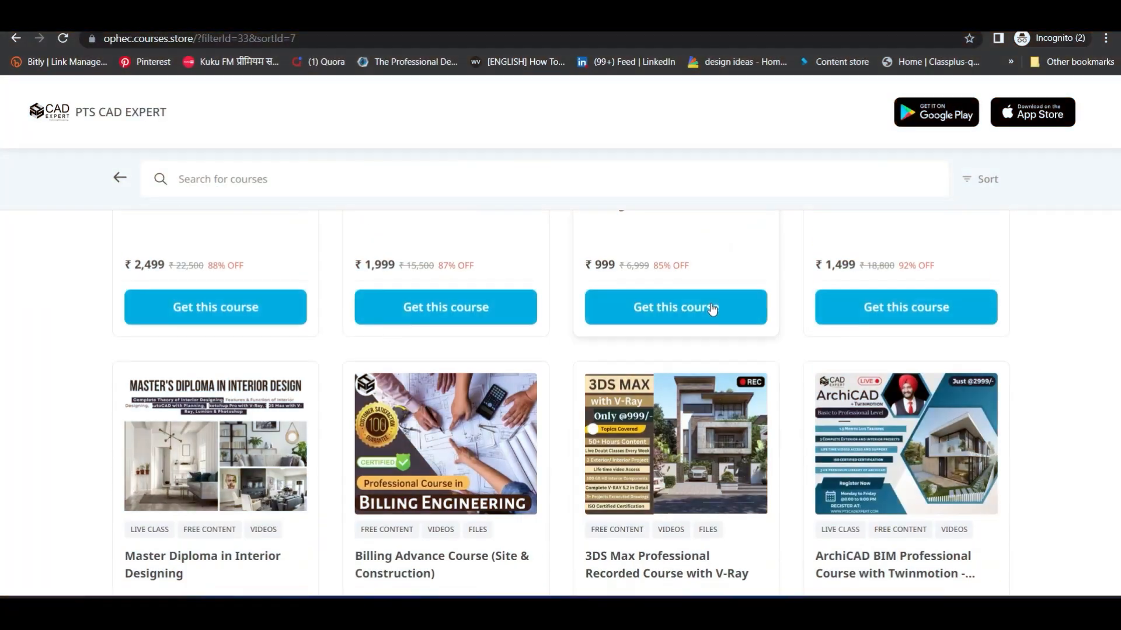
Look through the PTS CAD EXPERT course catalogue for the 3DS Max LIVE course
{"action": "scroll", "coordinate": [711, 308], "scroll_direction": "down", "scroll_amount": 3}
{"action": "scroll", "coordinate": [711, 308], "scroll_direction": "down", "scroll_amount": 9}
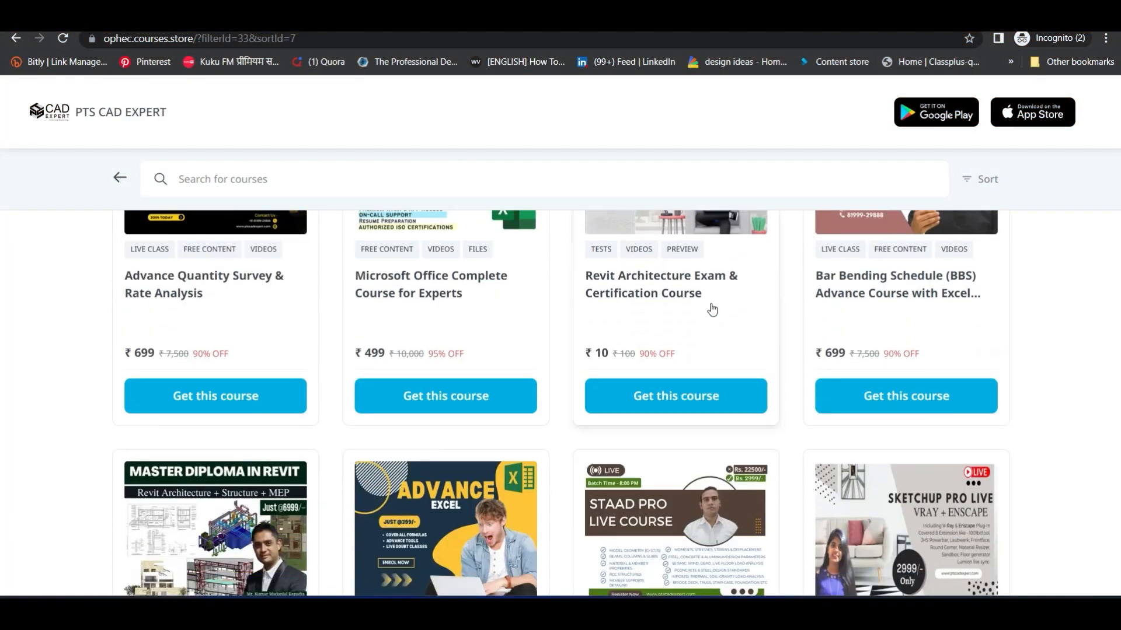
{"action": "scroll", "coordinate": [711, 308], "scroll_direction": "down", "scroll_amount": 12}
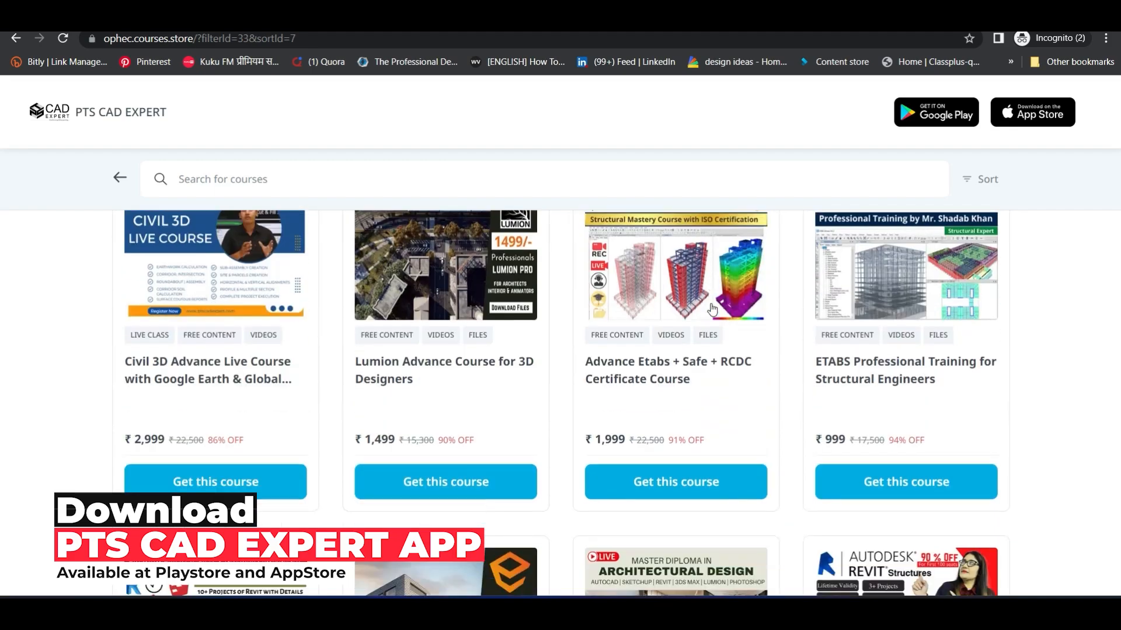
{"action": "scroll", "coordinate": [712, 309], "scroll_direction": "down", "scroll_amount": 15}
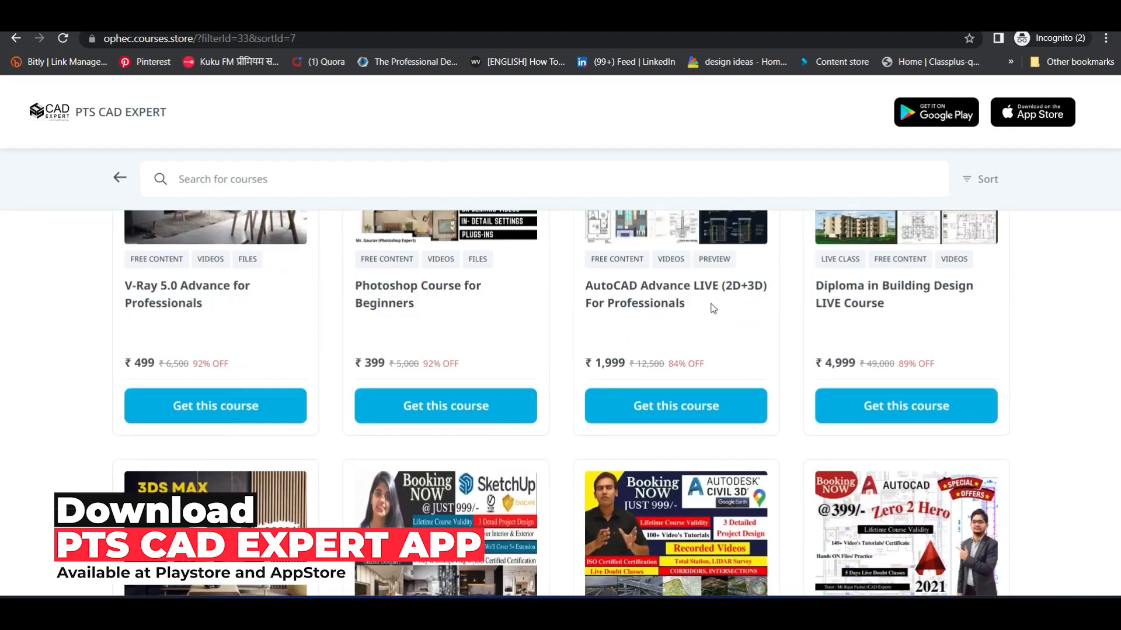
{"action": "scroll", "coordinate": [710, 302], "scroll_direction": "down", "scroll_amount": 5}
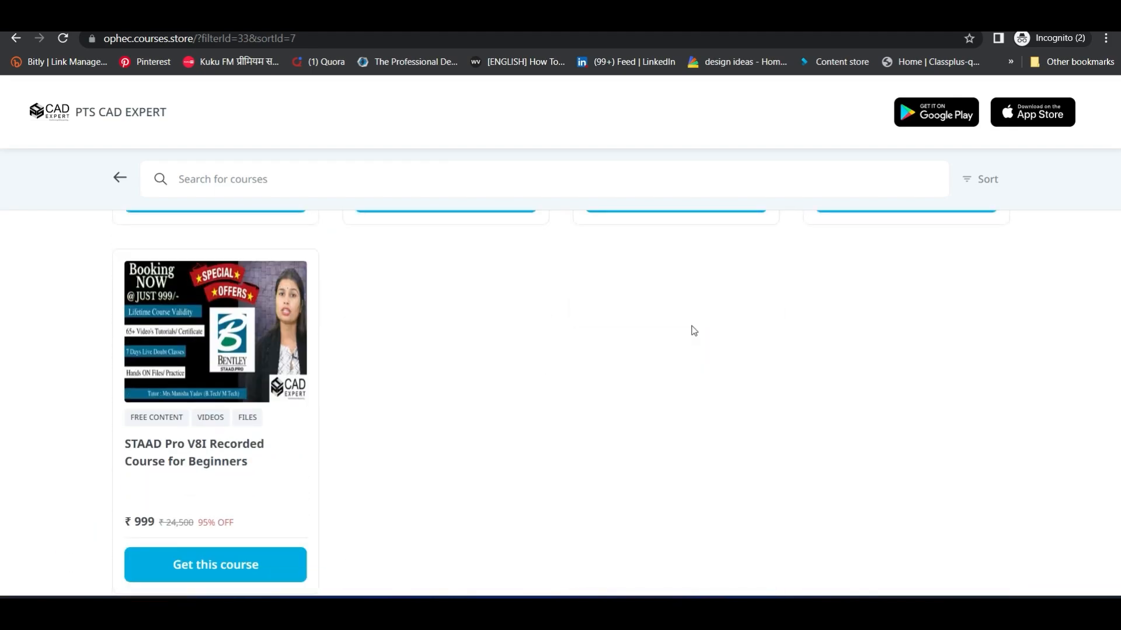
{"action": "scroll", "coordinate": [227, 334], "scroll_direction": "up", "scroll_amount": 5}
{"action": "scroll", "coordinate": [217, 330], "scroll_direction": "up", "scroll_amount": 2}
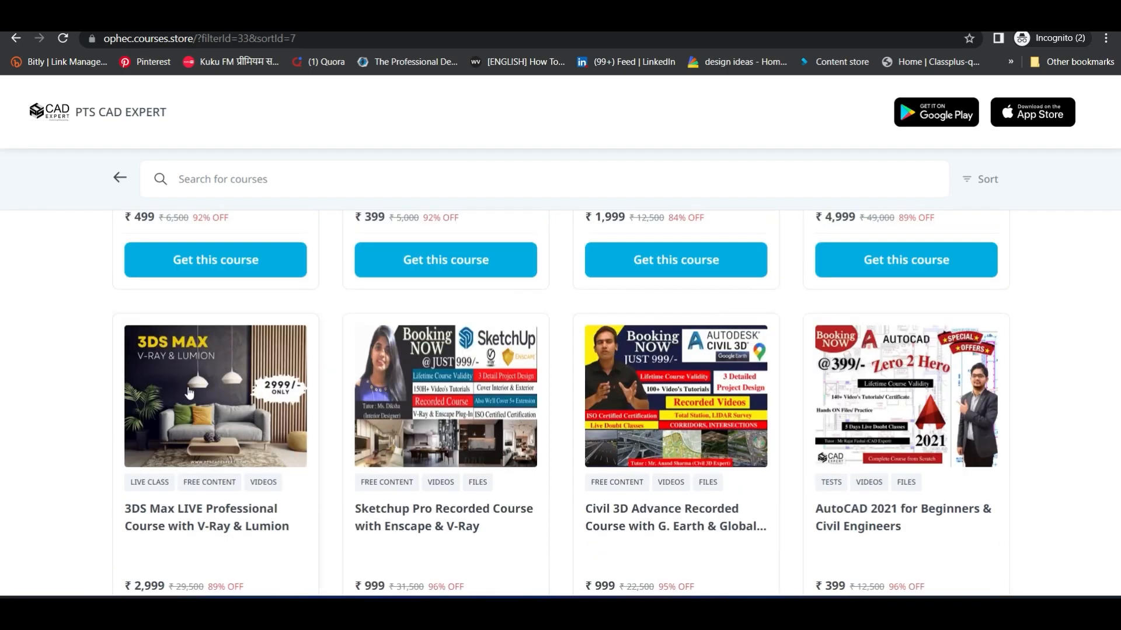
Open the 3DS Max LIVE Professional Course with V-Ray & Lumion and examine its content list and the Sep Batch folder
{"action": "left_click", "coordinate": [189, 392]}
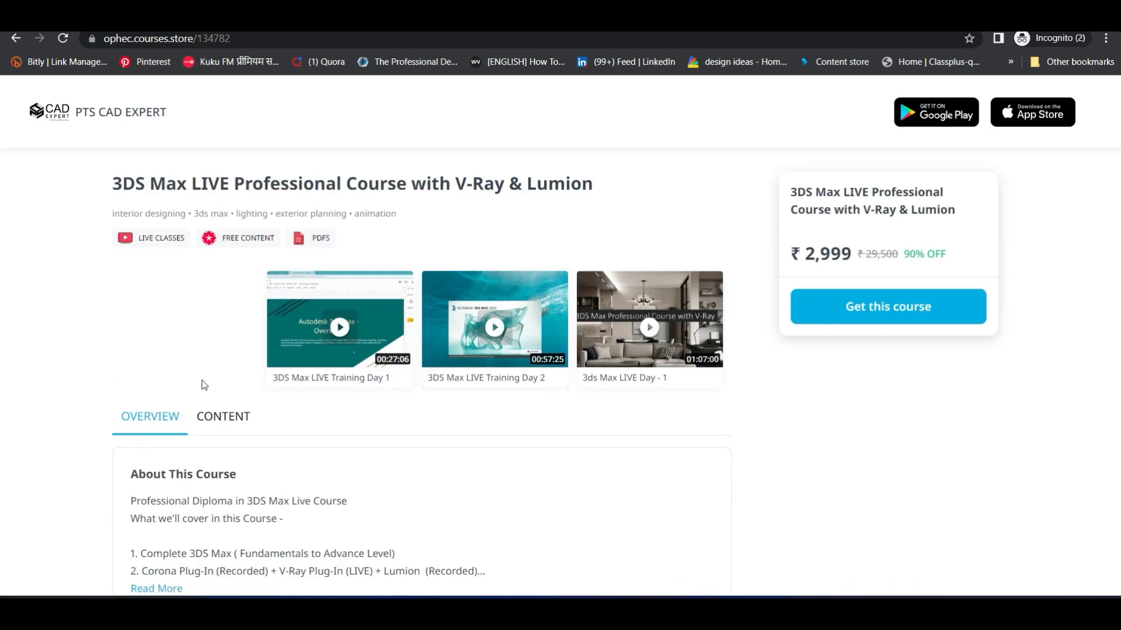
{"action": "scroll", "coordinate": [222, 281], "scroll_direction": "down", "scroll_amount": 3}
{"action": "left_click", "coordinate": [219, 268]}
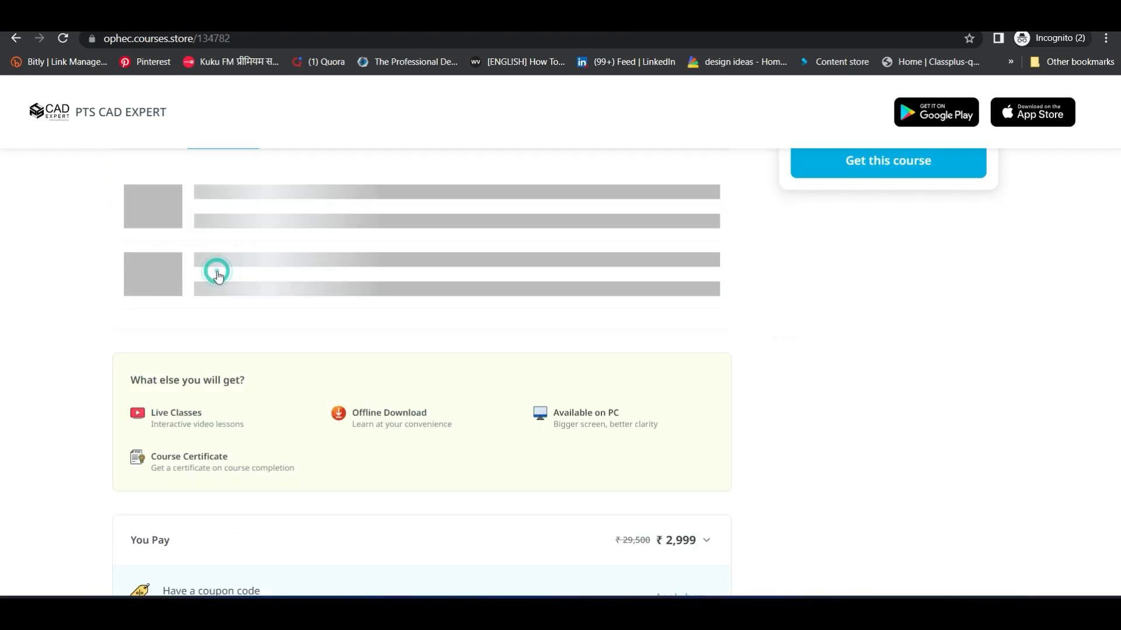
{"action": "scroll", "coordinate": [342, 275], "scroll_direction": "up", "scroll_amount": 2}
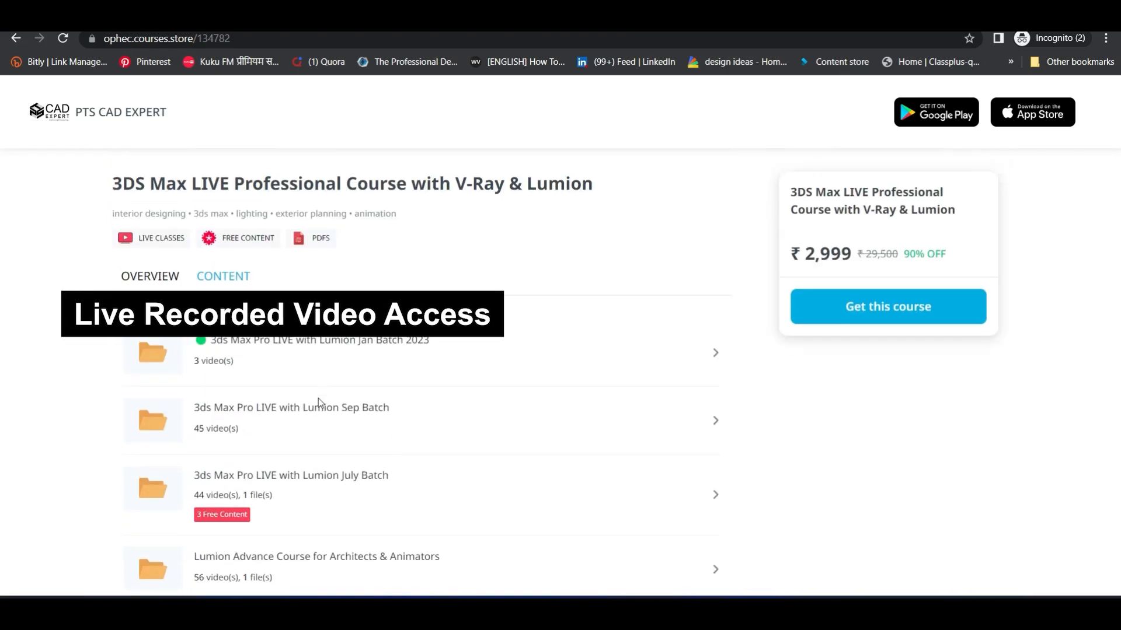
{"action": "left_click", "coordinate": [317, 420]}
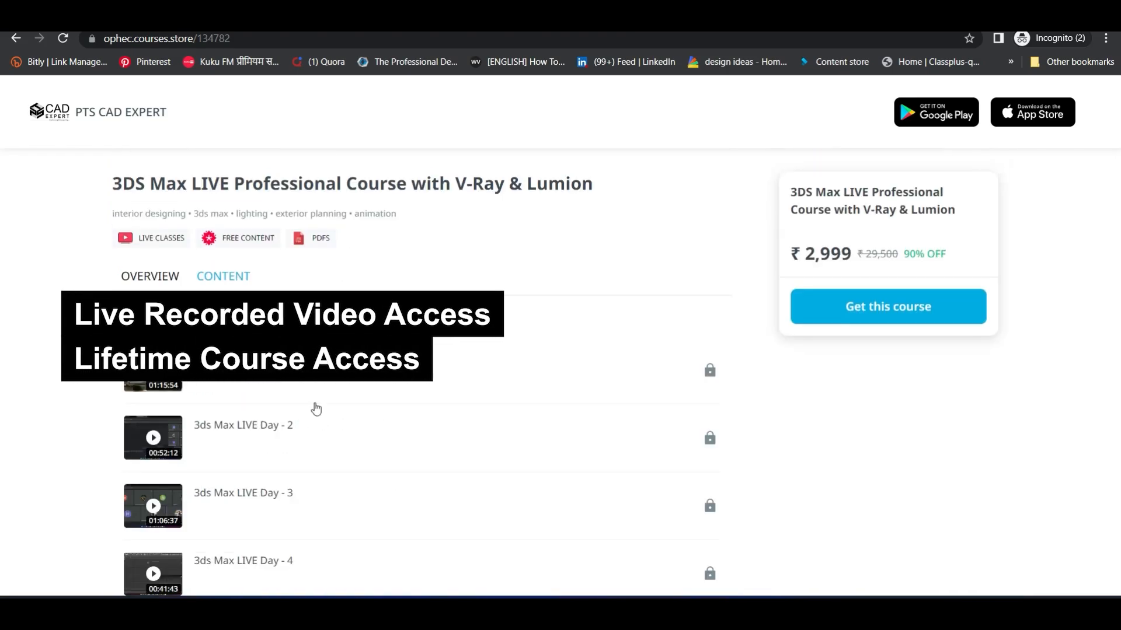
{"action": "key", "text": "alt+Left"}
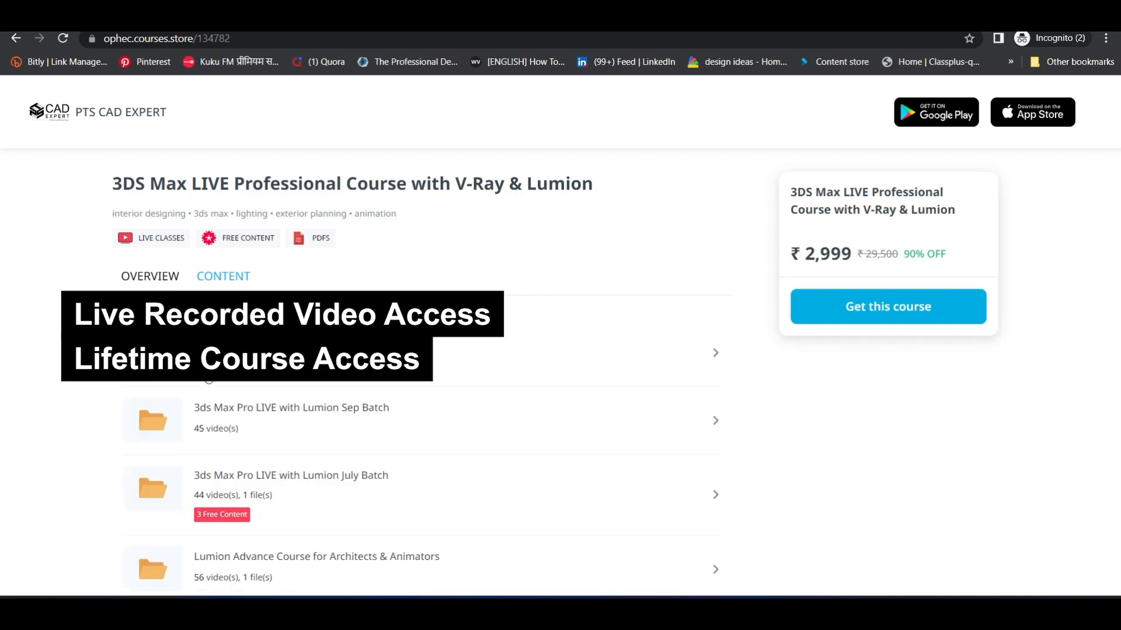
{"action": "scroll", "coordinate": [395, 413], "scroll_direction": "down", "scroll_amount": 6}
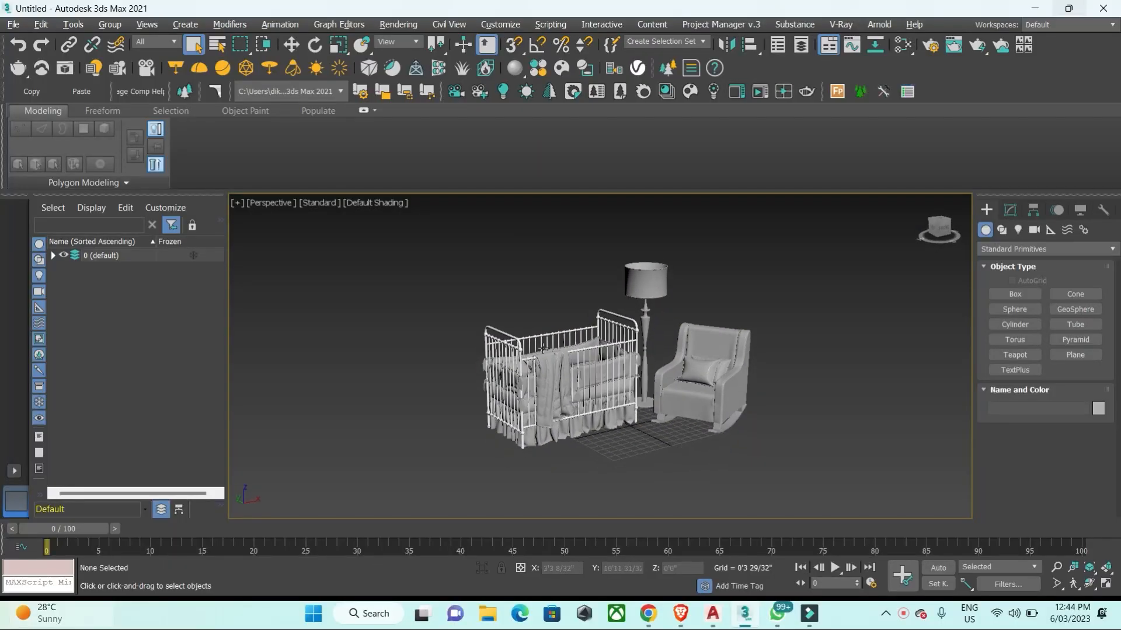
{"action": "middle_click_drag", "start_coordinate": [543, 349], "coordinate": [537, 355], "text": "alt"}
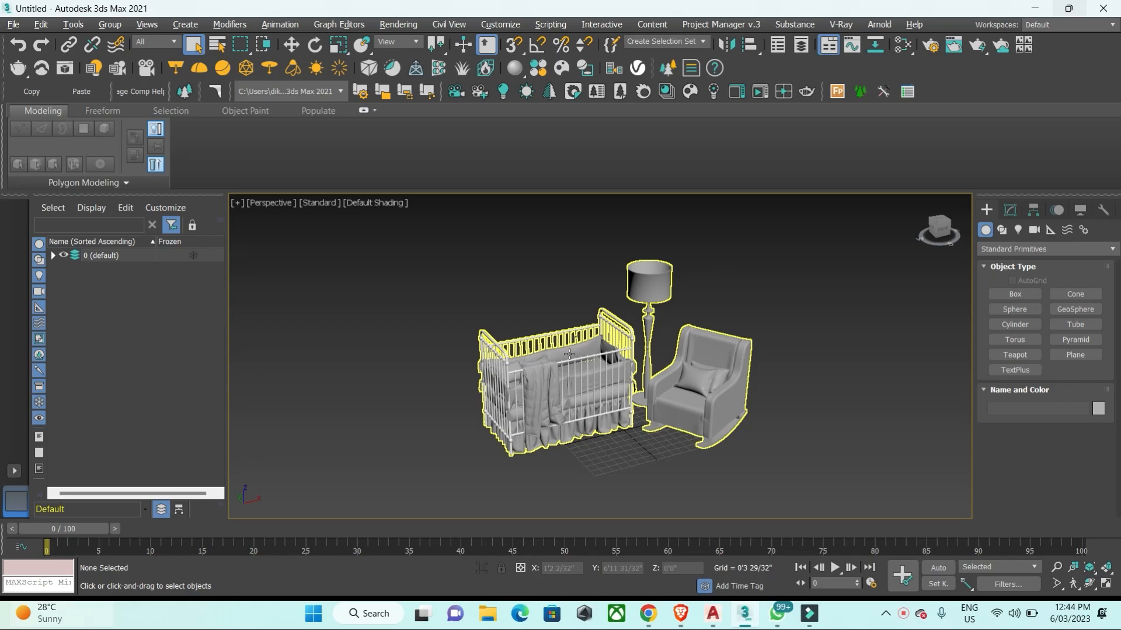
{"action": "middle_click_drag", "start_coordinate": [569, 354], "coordinate": [559, 282], "text": "alt"}
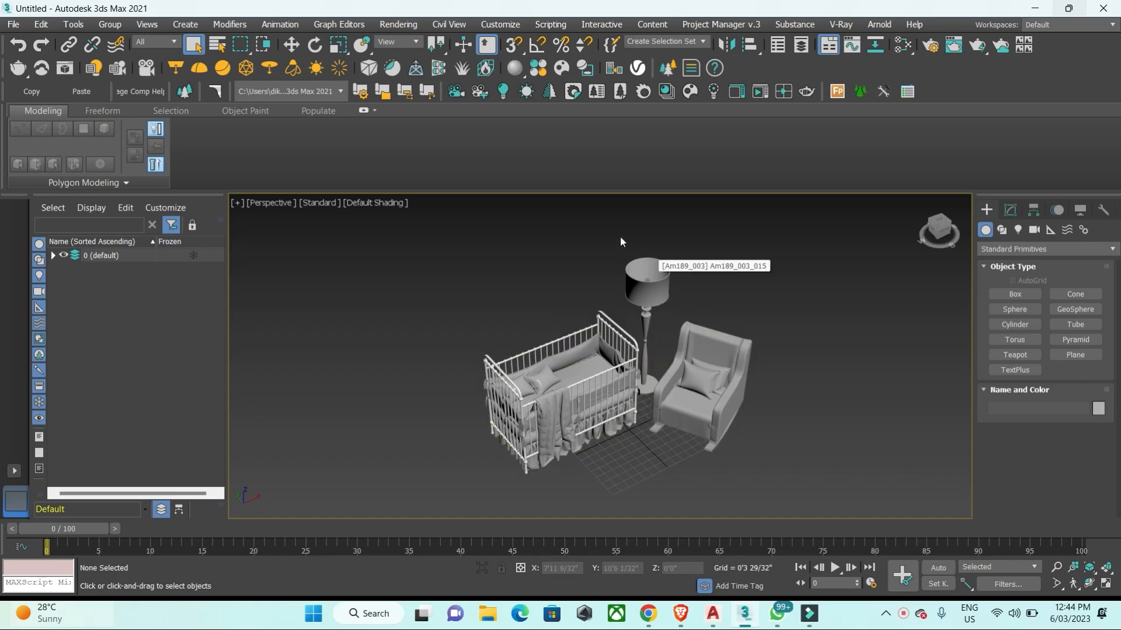
Open the project path configuration and show its external files paths
{"action": "left_click", "coordinate": [504, 23]}
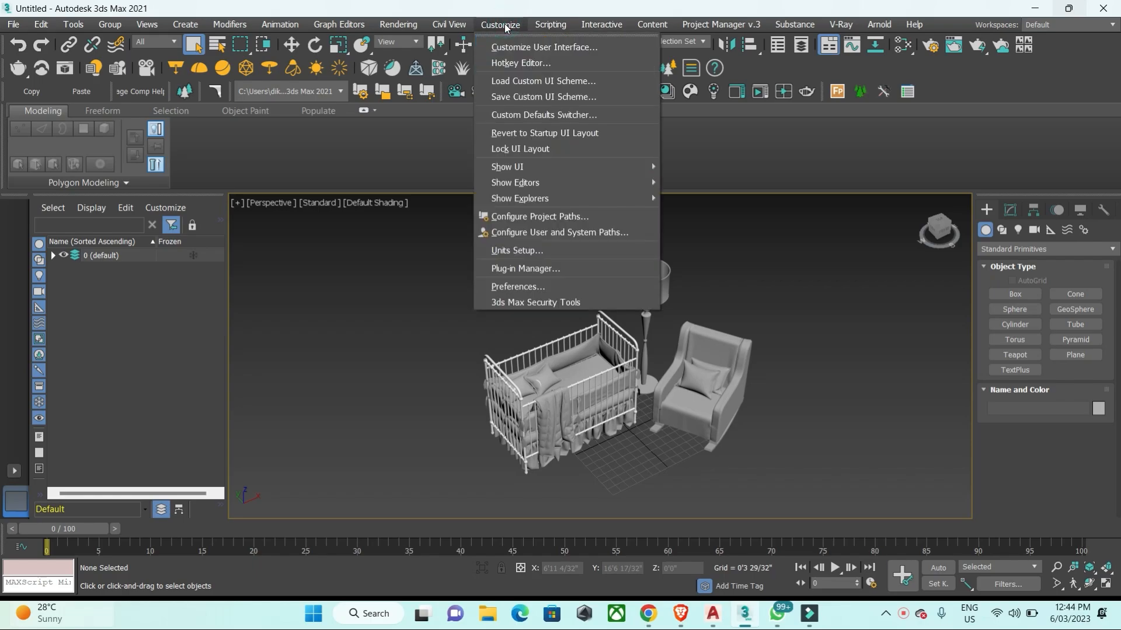
{"action": "left_click", "coordinate": [552, 214]}
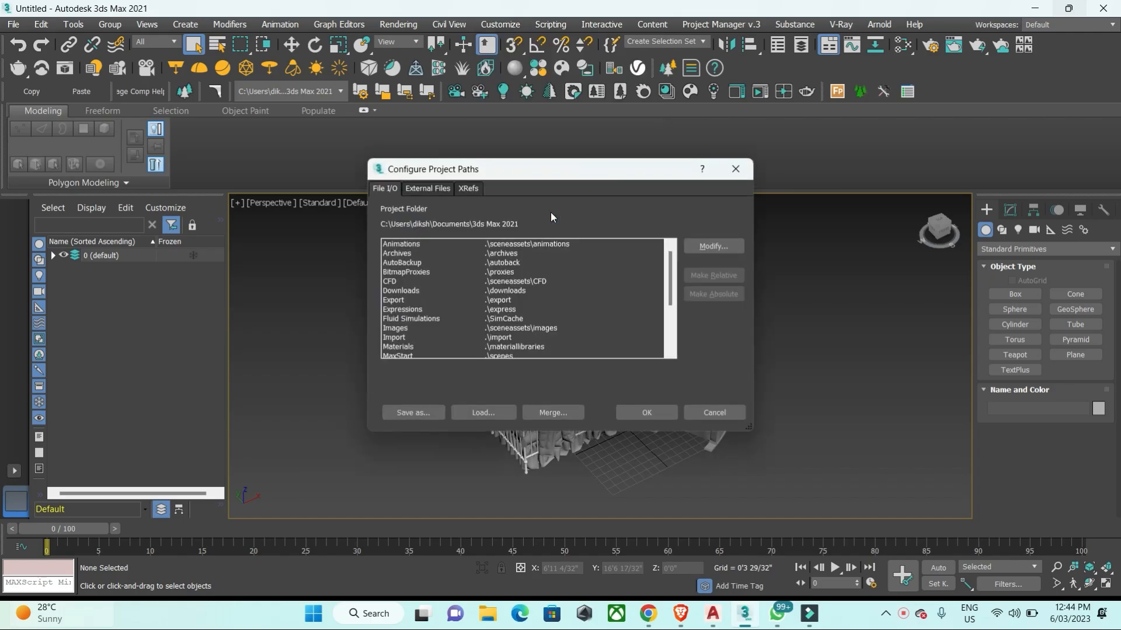
{"action": "left_click", "coordinate": [437, 189]}
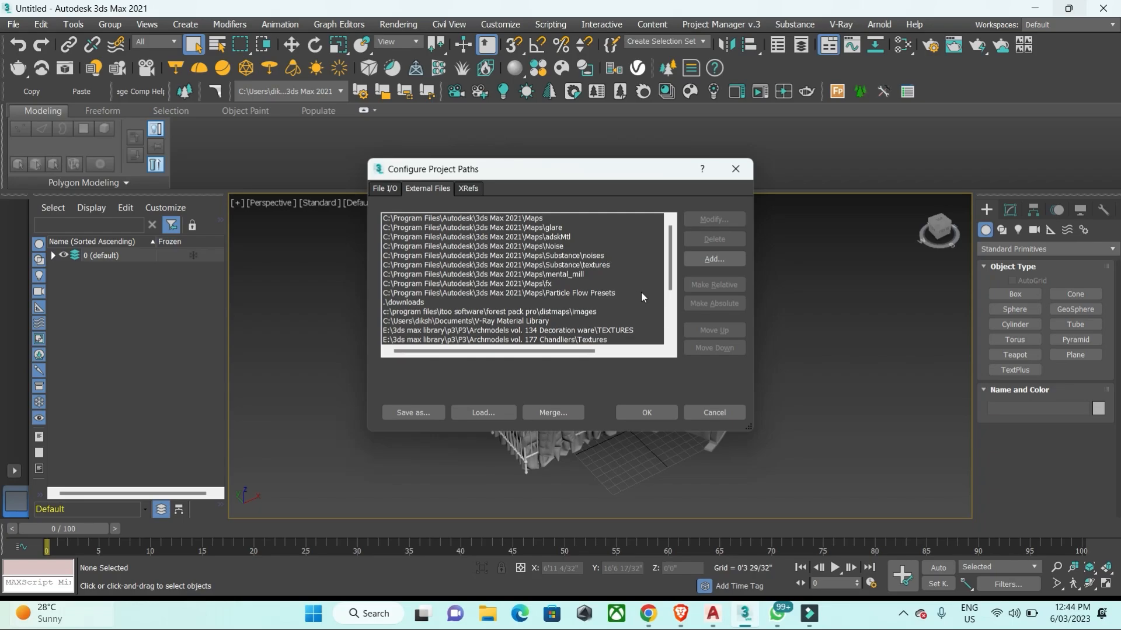
Add E:\3ds max library\p3\P3\Archmodels vol. 189 Interior S\Textures as an external files path and apply the project path settings
{"action": "left_click", "coordinate": [720, 258]}
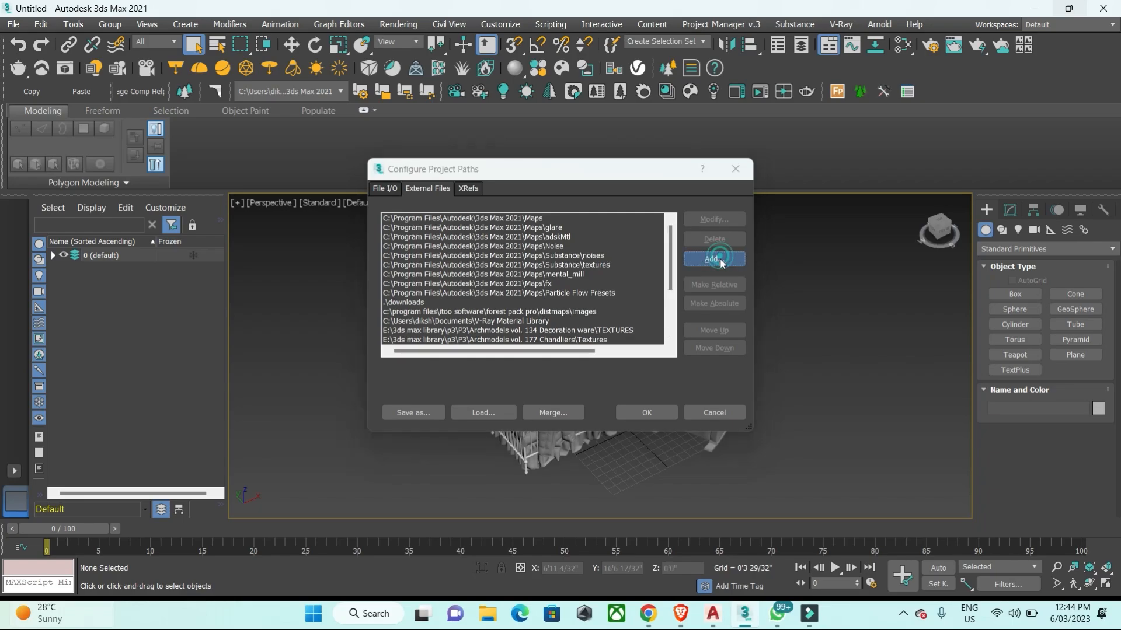
{"action": "left_click", "coordinate": [411, 305]}
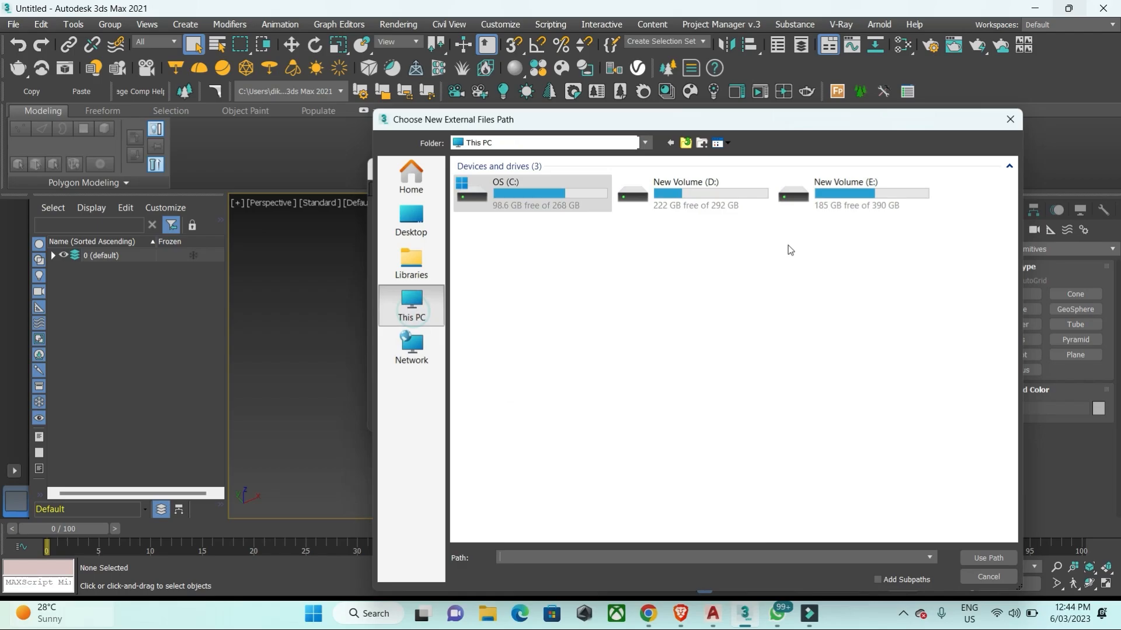
{"action": "double_click", "coordinate": [836, 205]}
{"action": "double_click", "coordinate": [500, 220]}
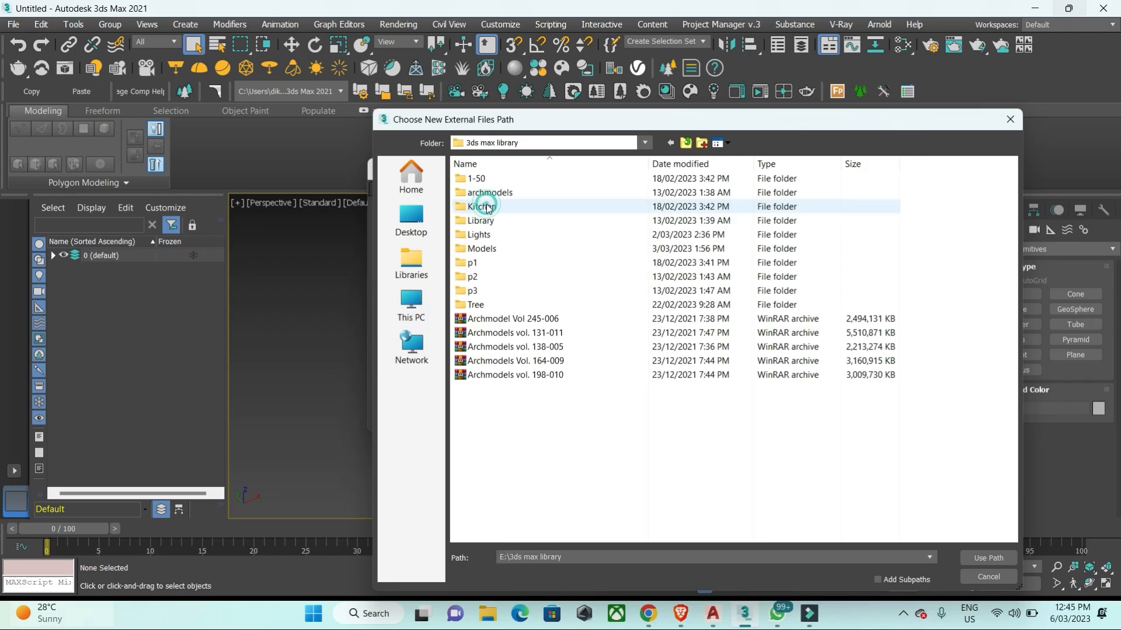
{"action": "left_click", "coordinate": [475, 290]}
{"action": "double_click", "coordinate": [476, 290]}
{"action": "double_click", "coordinate": [507, 177]}
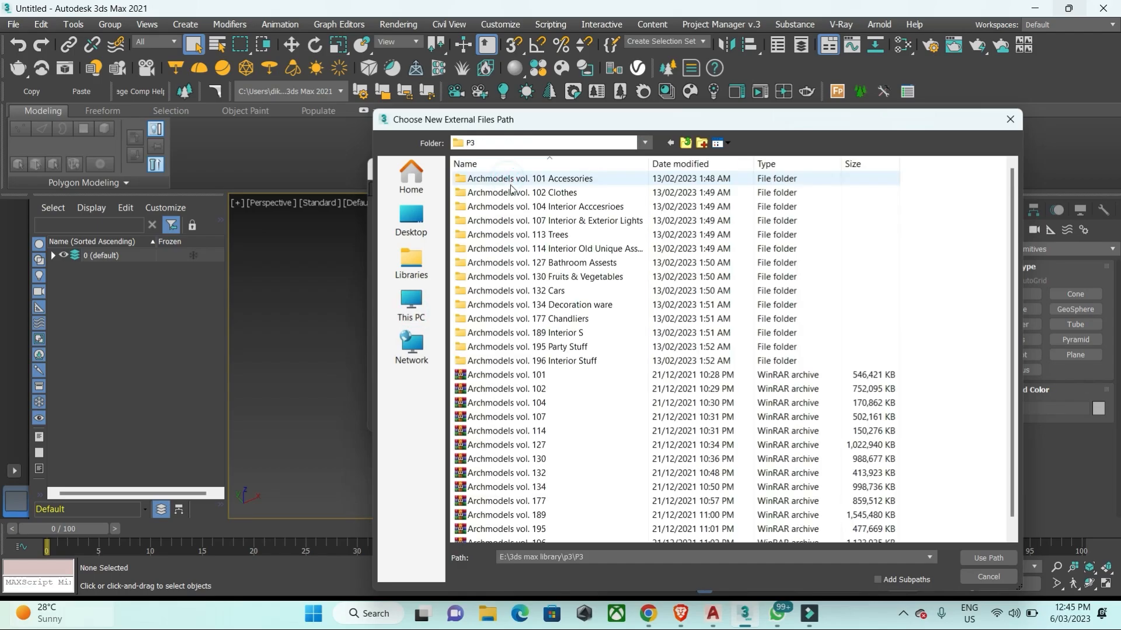
{"action": "double_click", "coordinate": [537, 333]}
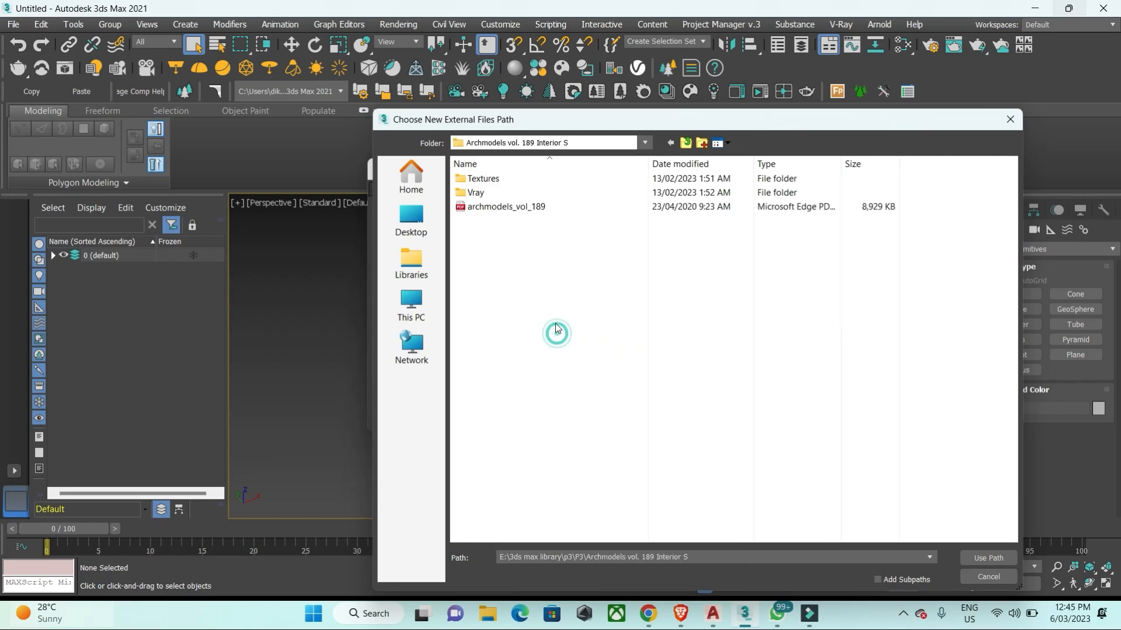
{"action": "double_click", "coordinate": [500, 179]}
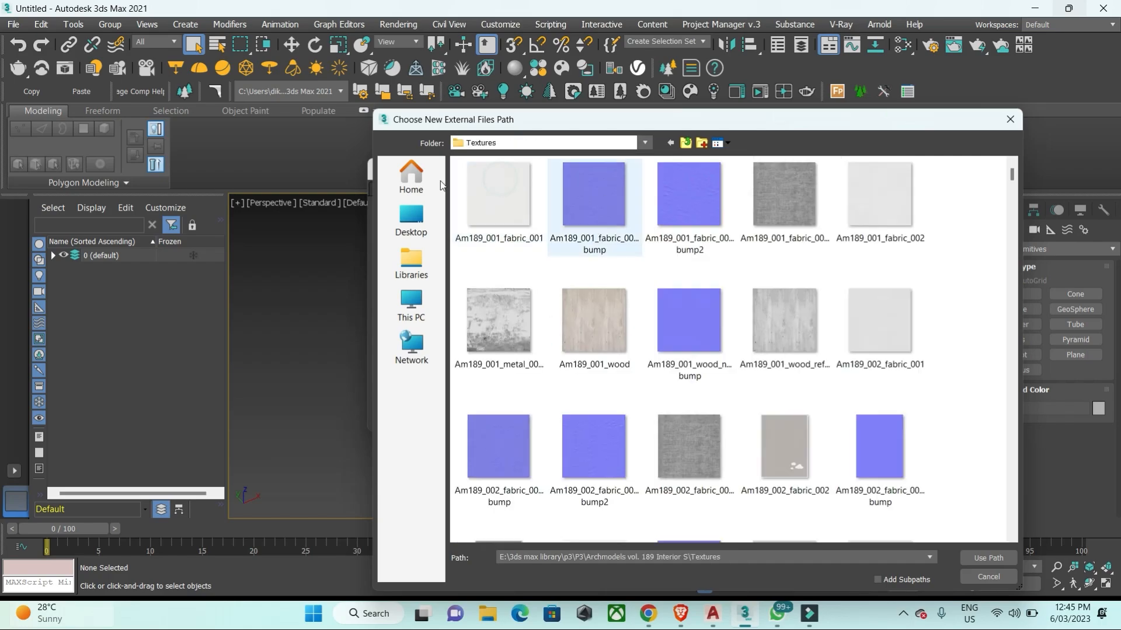
{"action": "left_click", "coordinate": [992, 559]}
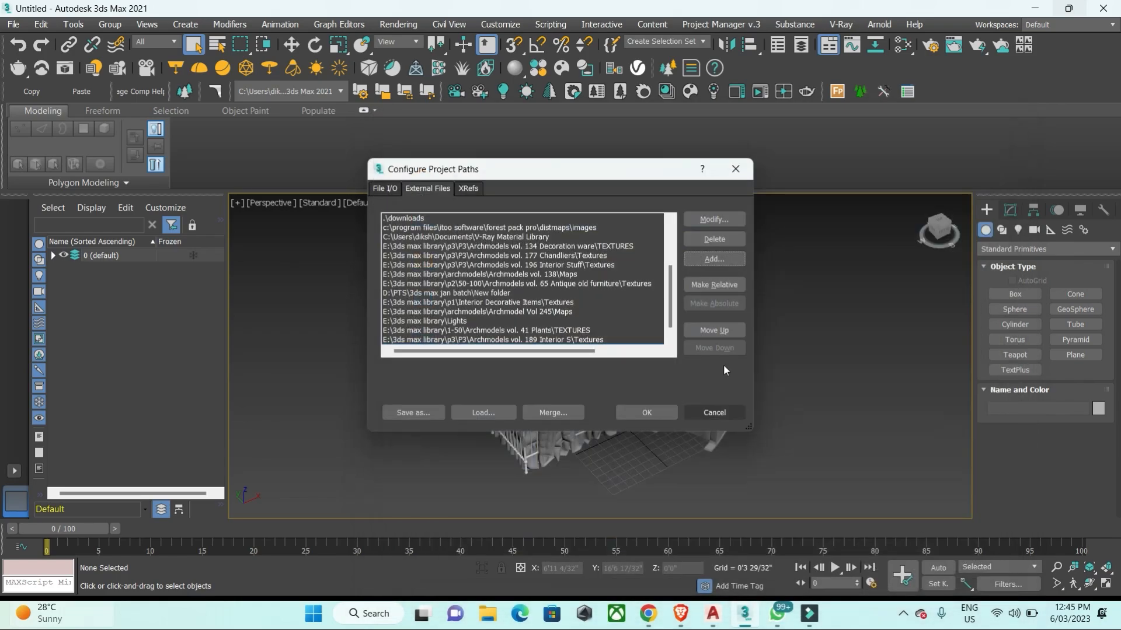
{"action": "left_click", "coordinate": [655, 416]}
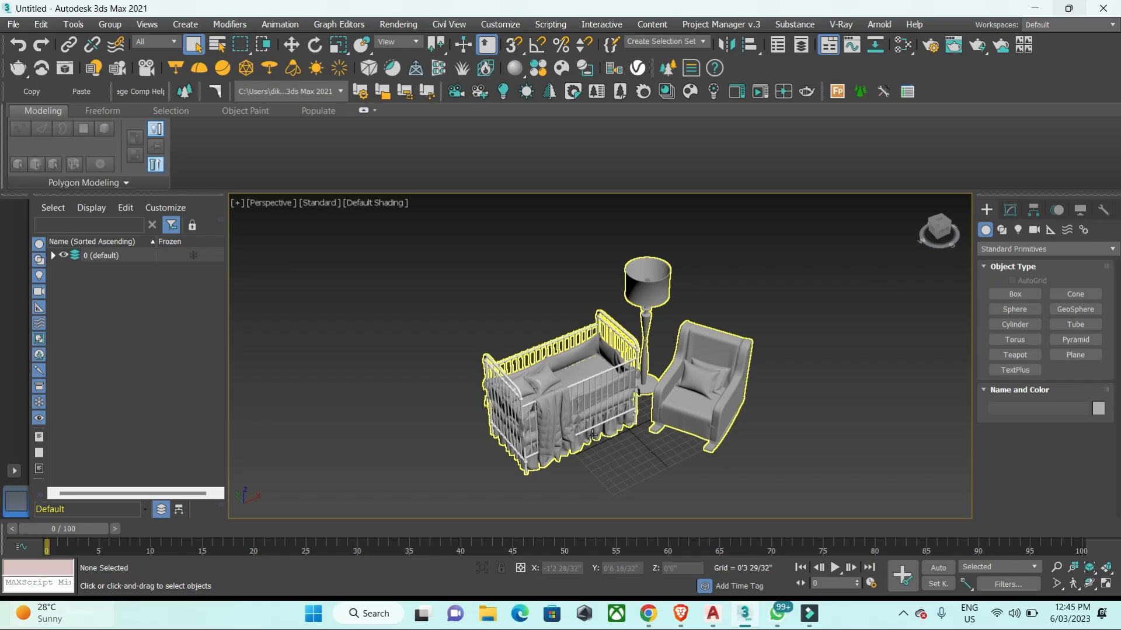
Open Asset Tracking for the scene and maximize its window
{"action": "left_click", "coordinate": [13, 26]}
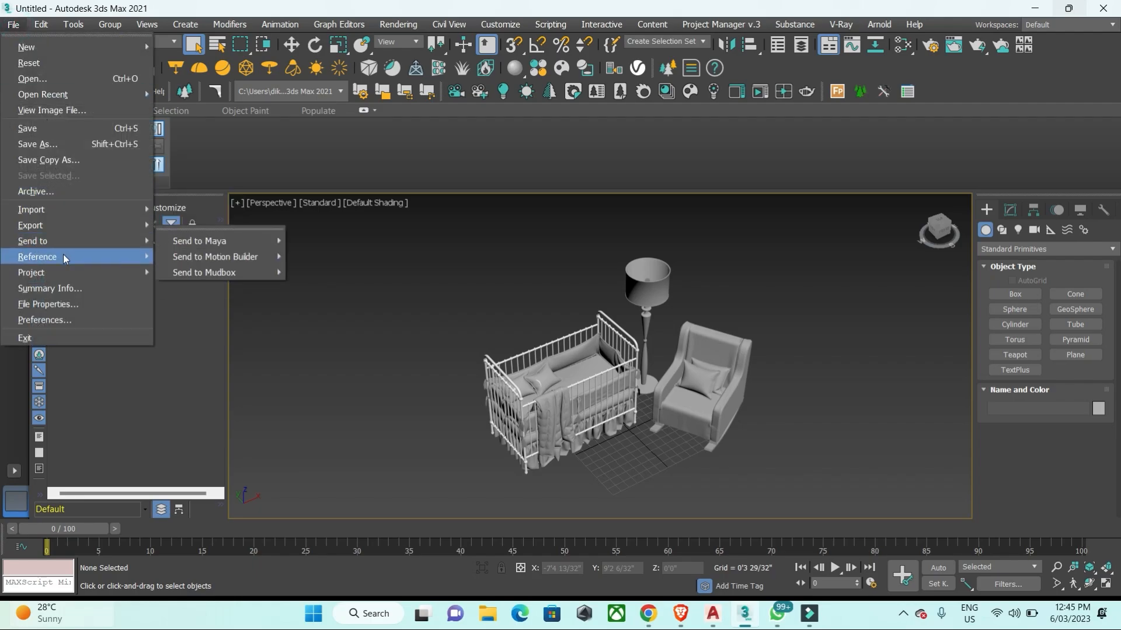
{"action": "mouse_move", "coordinate": [64, 258]}
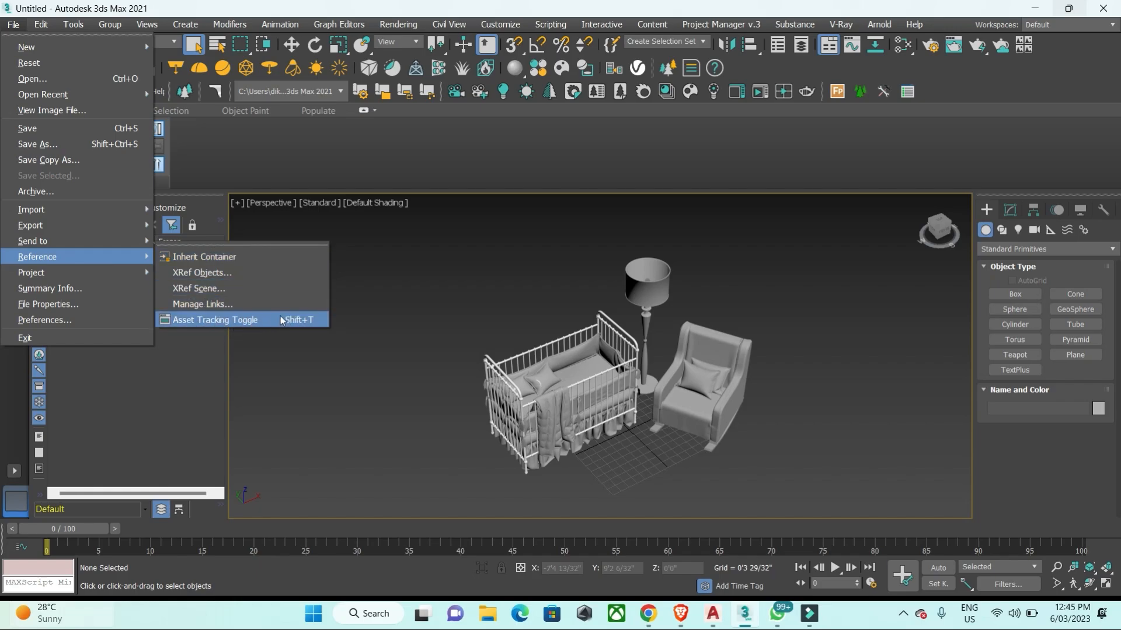
{"action": "left_click", "coordinate": [305, 319]}
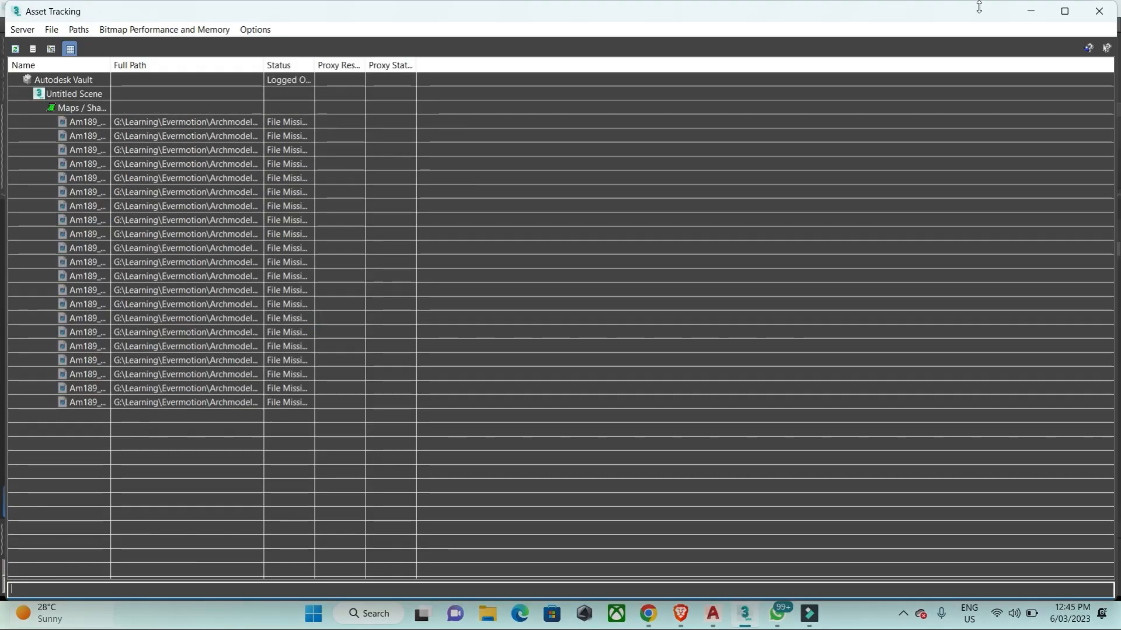
{"action": "left_click_drag", "start_coordinate": [961, 9], "coordinate": [817, 359]}
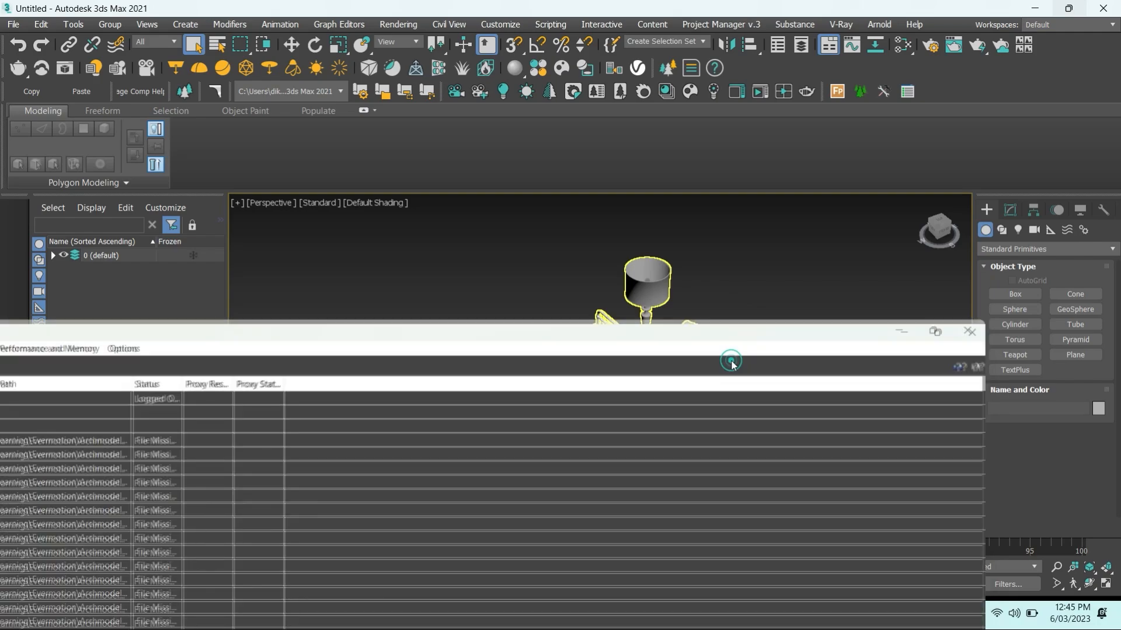
{"action": "double_click", "coordinate": [731, 362]}
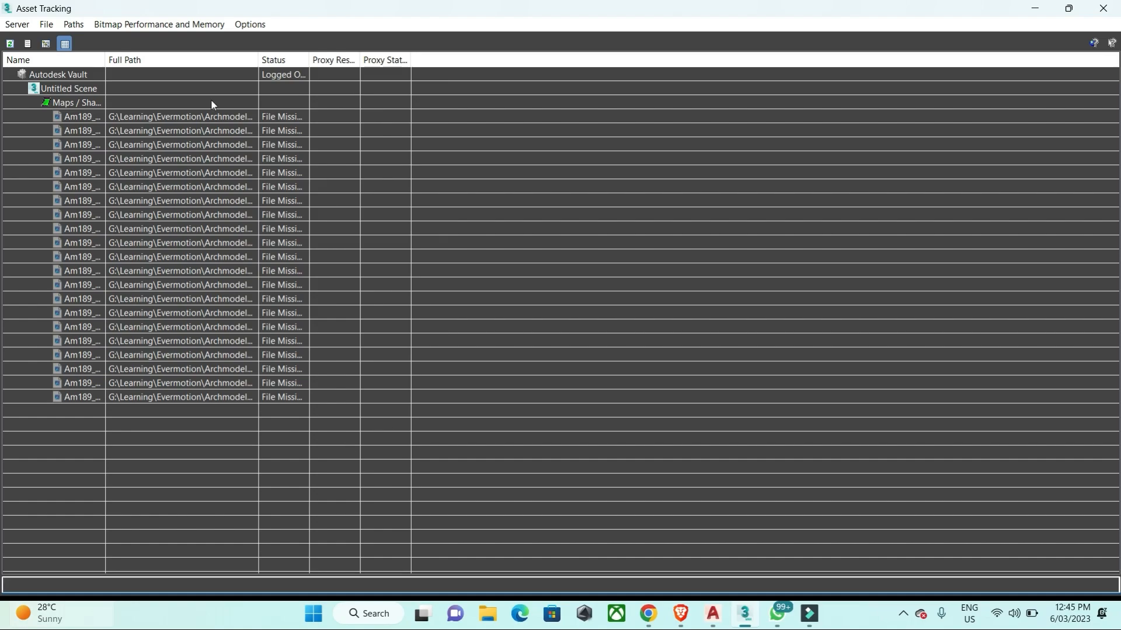
Set the path of all missing scene maps to the Archmodels vol. 189 Interior S\Textures folder and close Asset Tracking
{"action": "left_click", "coordinate": [275, 122]}
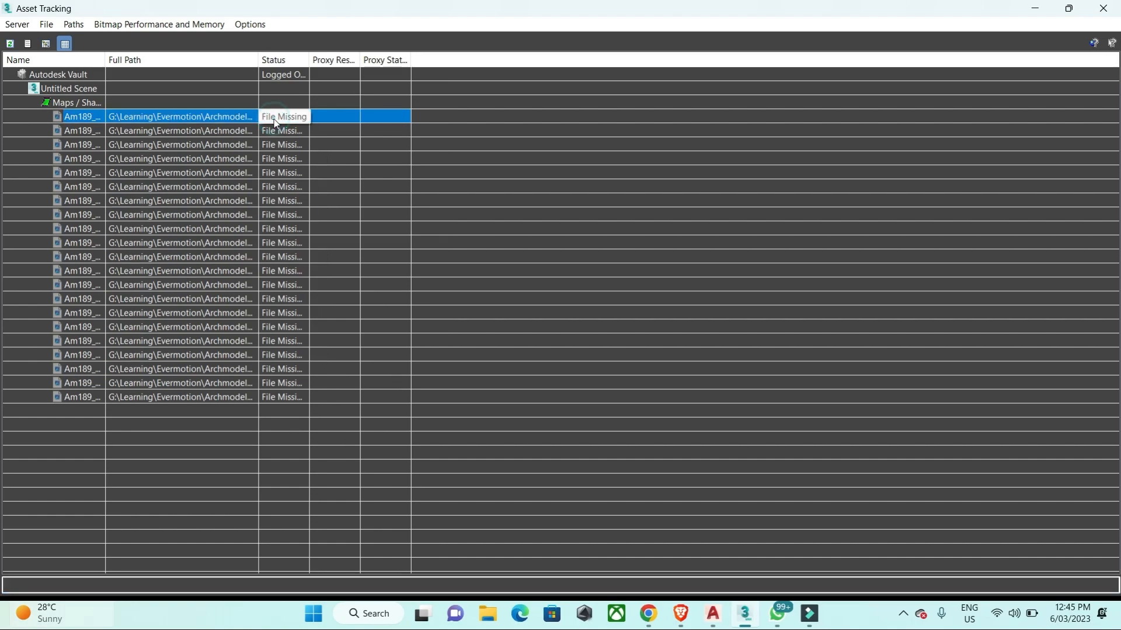
{"action": "left_click", "coordinate": [270, 398], "text": "shift"}
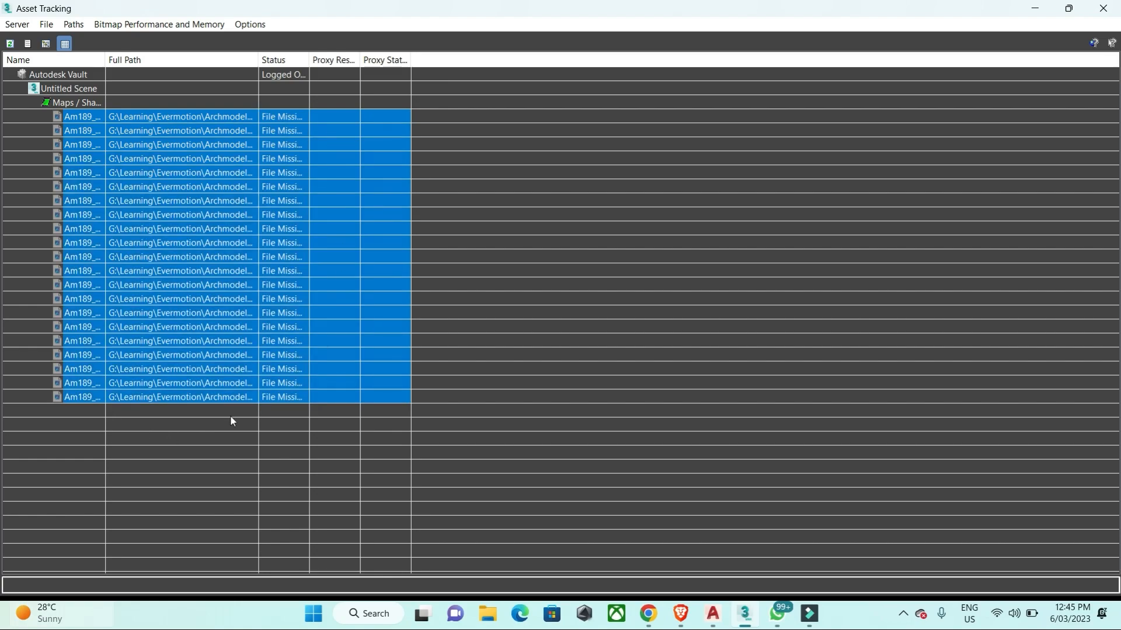
{"action": "left_click", "coordinate": [74, 25]}
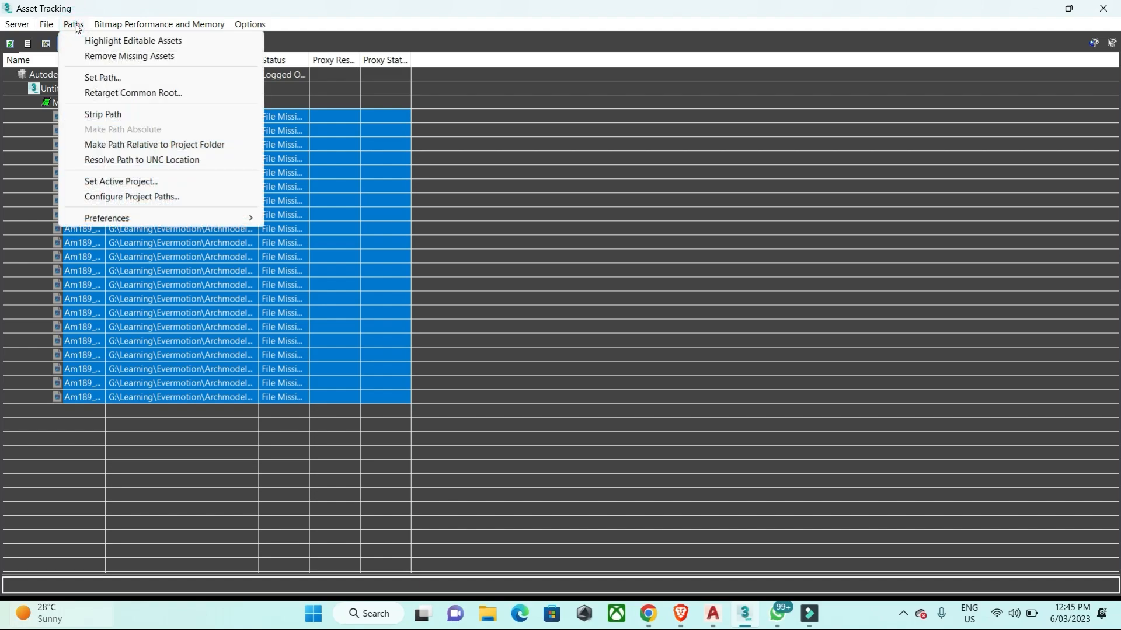
{"action": "left_click", "coordinate": [97, 80]}
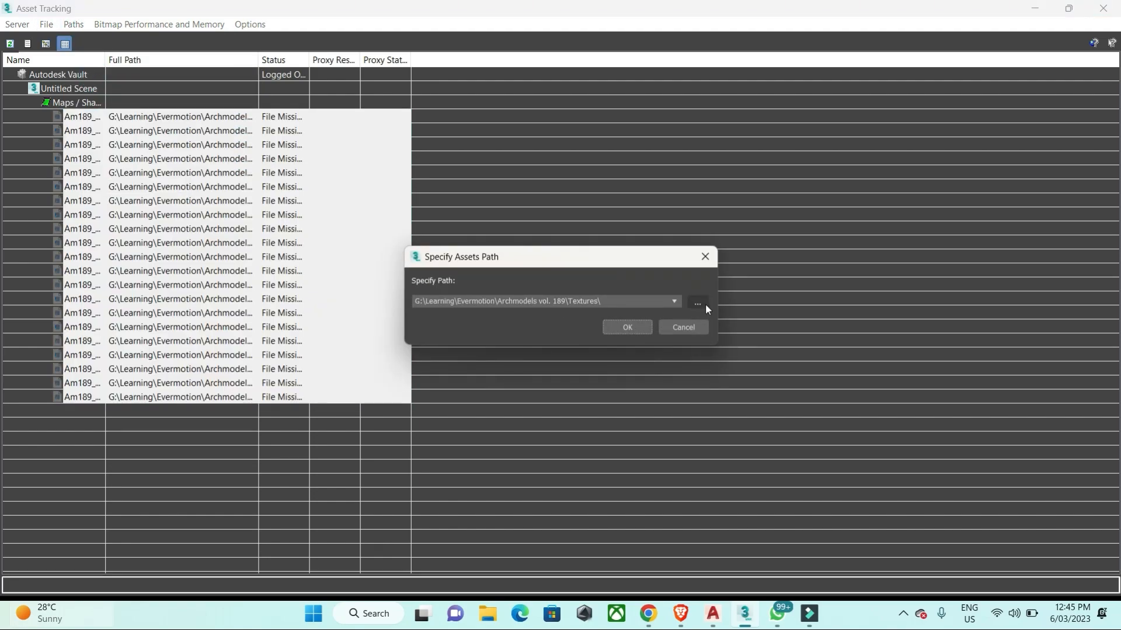
{"action": "left_click", "coordinate": [697, 303]}
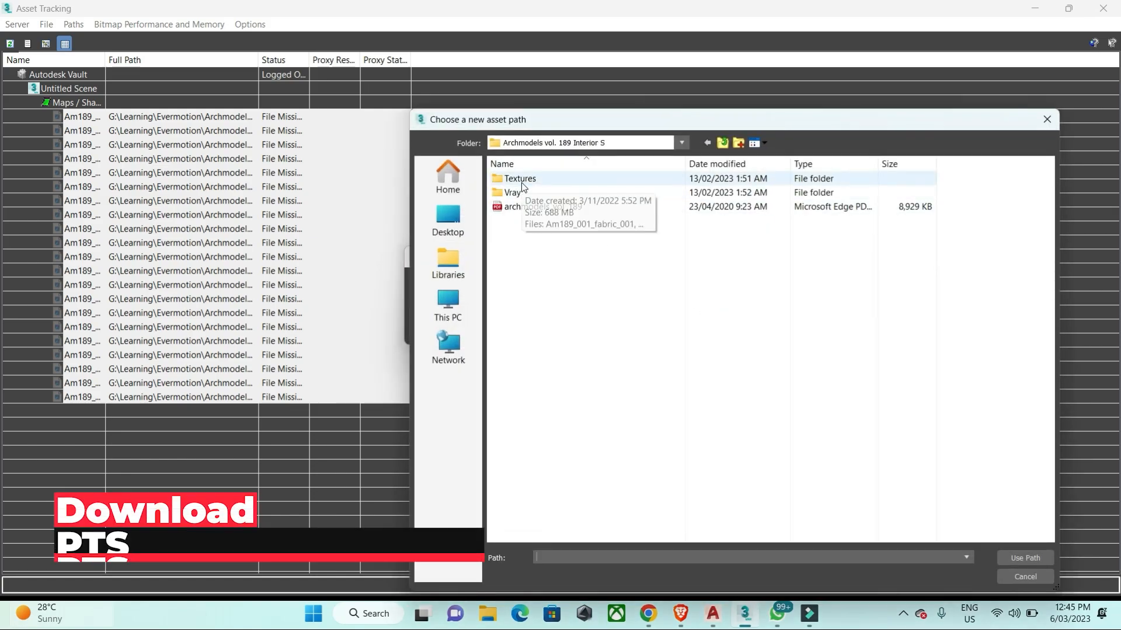
{"action": "double_click", "coordinate": [522, 181]}
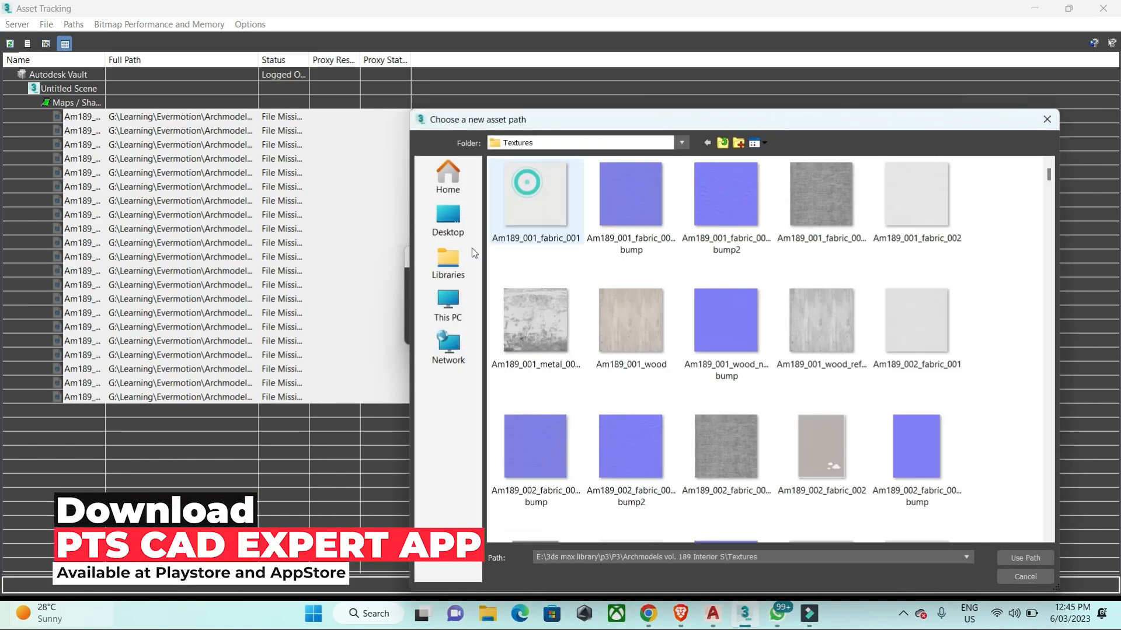
{"action": "left_click", "coordinate": [1012, 559]}
{"action": "left_click", "coordinate": [628, 328]}
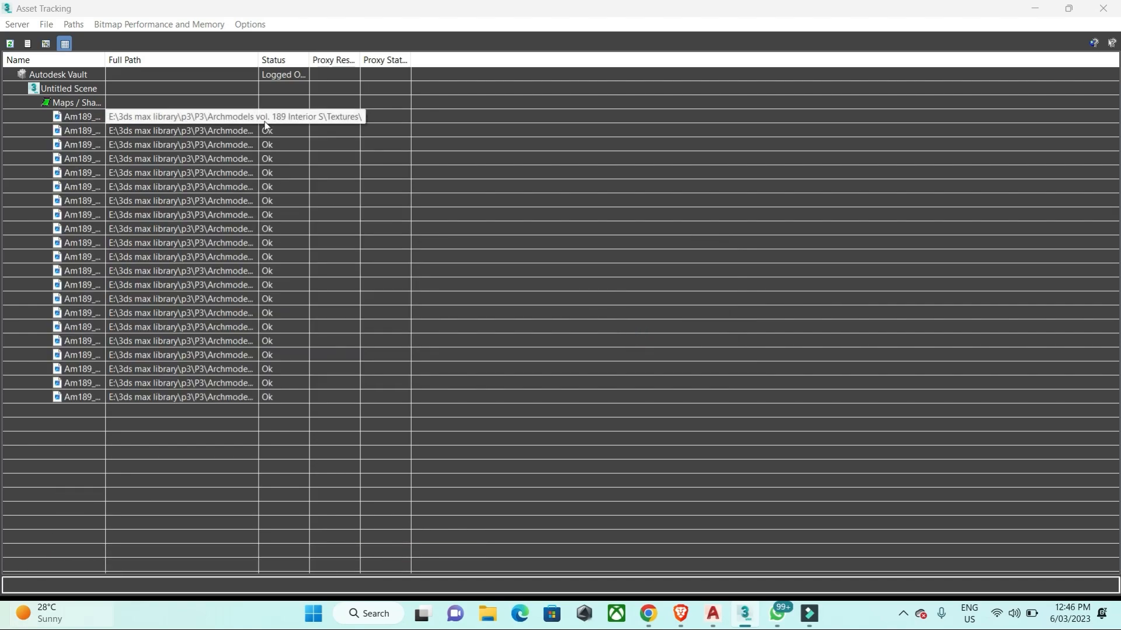
{"action": "left_click", "coordinate": [1103, 9]}
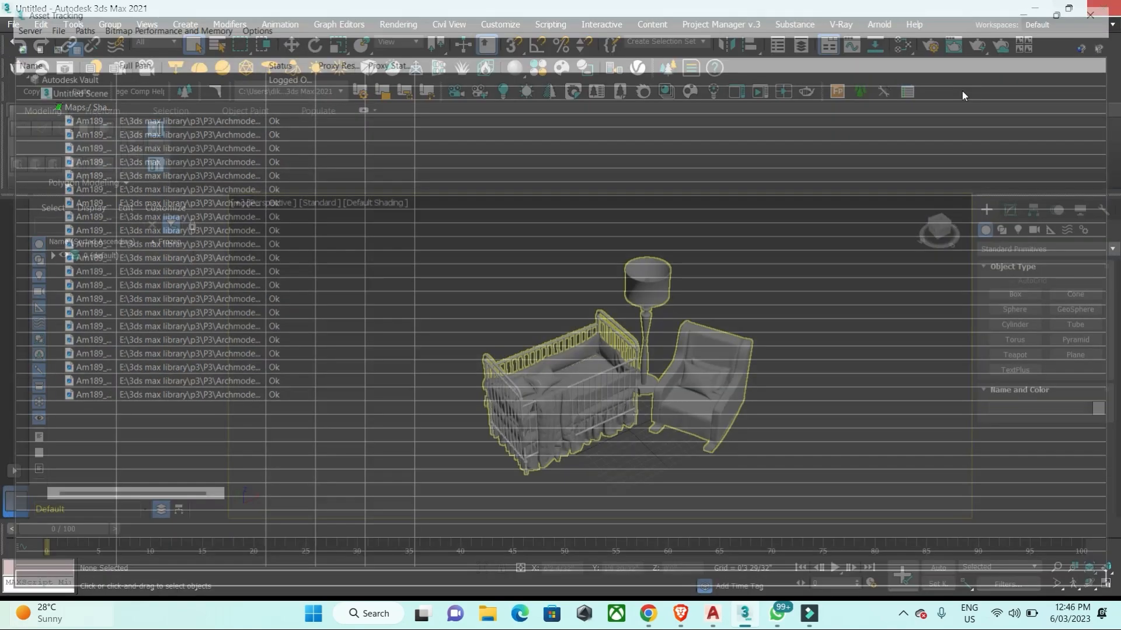
Pick the rocking chair's material into the Slate Material Editor, show it shaded in the viewport and inspect the chair's texture
{"action": "middle_click_drag", "start_coordinate": [764, 359], "coordinate": [719, 290], "text": "alt"}
{"action": "scroll", "coordinate": [719, 290], "scroll_direction": "down", "scroll_amount": 5}
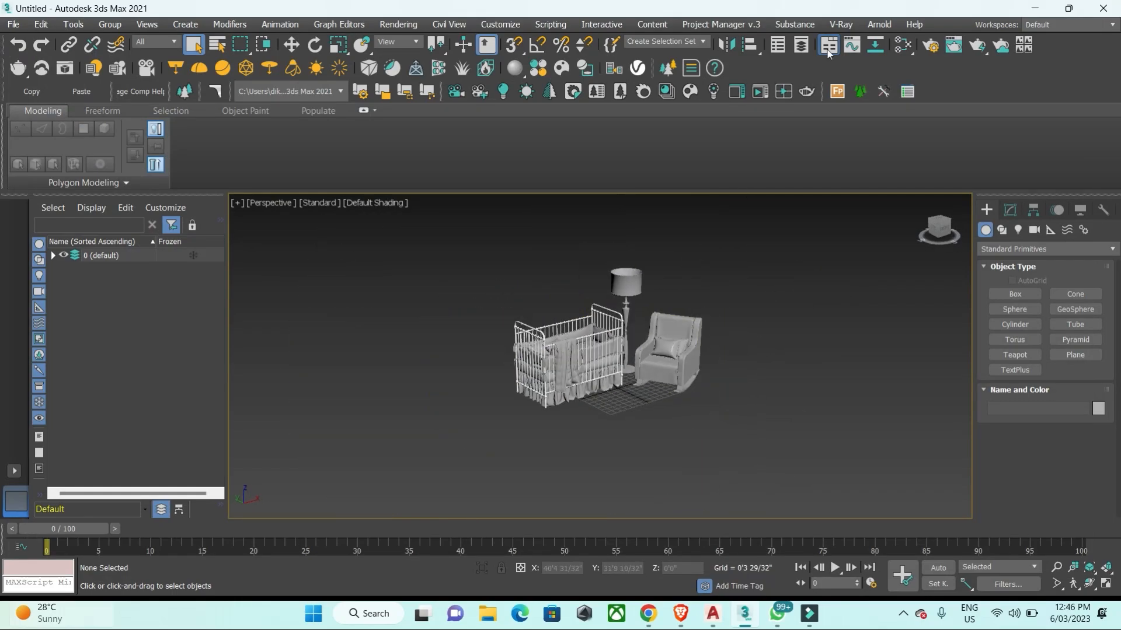
{"action": "key", "text": "m"}
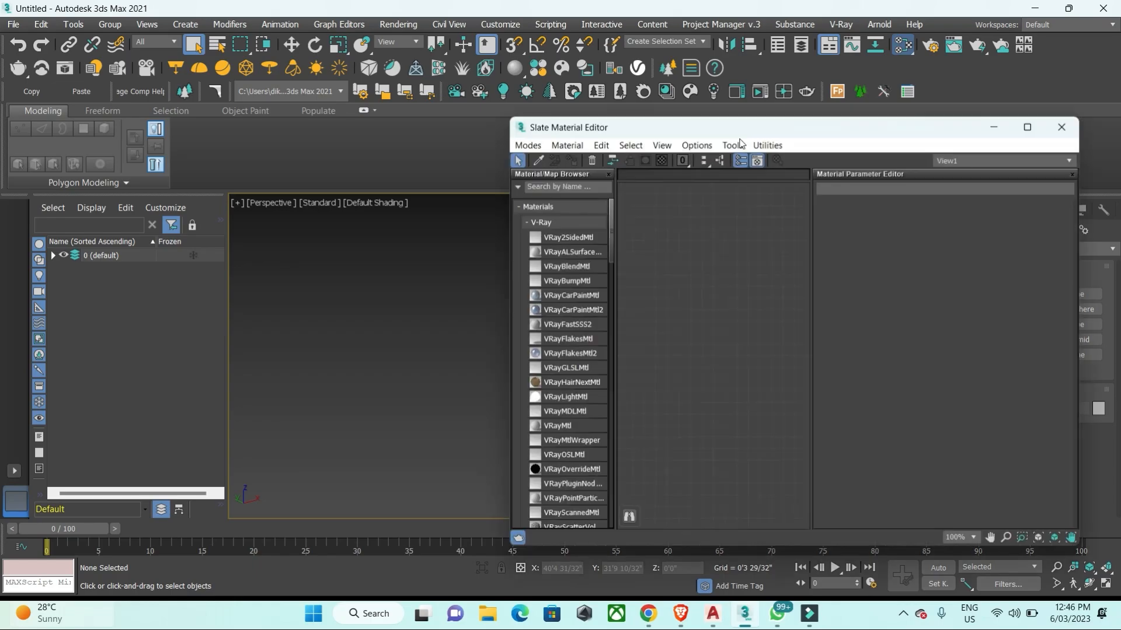
{"action": "left_click", "coordinate": [747, 137]}
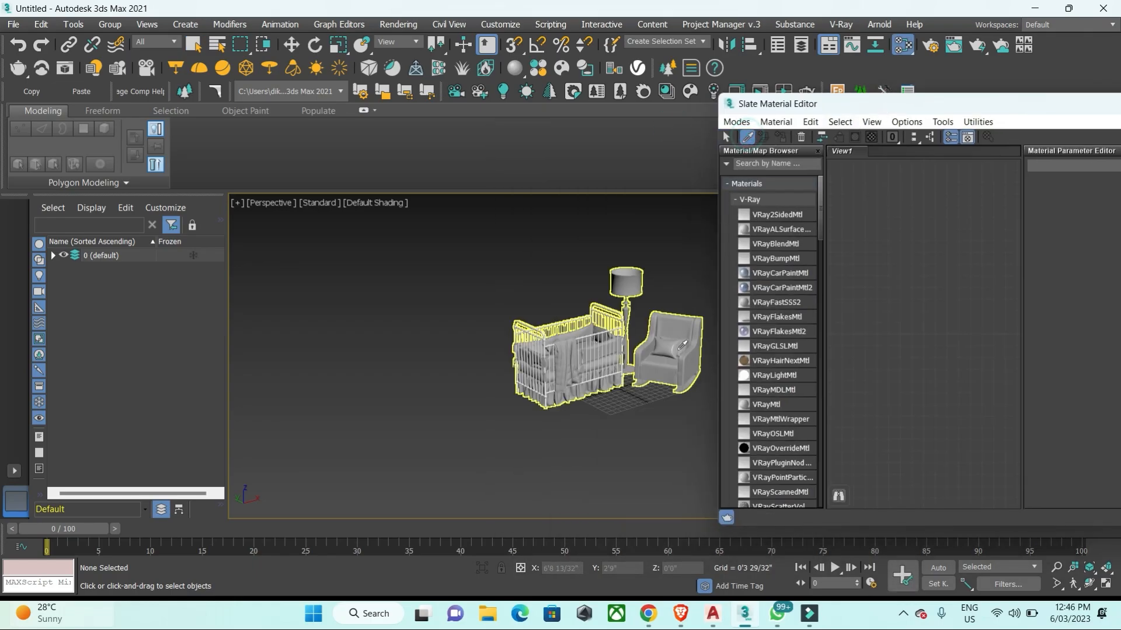
{"action": "left_click", "coordinate": [564, 356]}
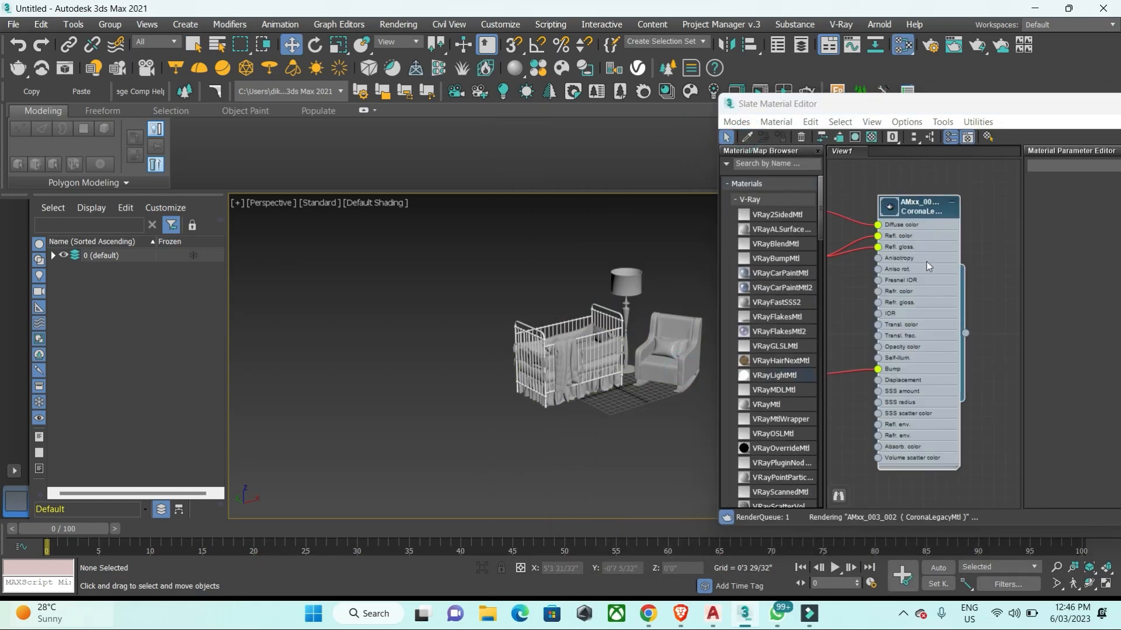
{"action": "scroll", "coordinate": [926, 261], "scroll_direction": "down", "scroll_amount": 3}
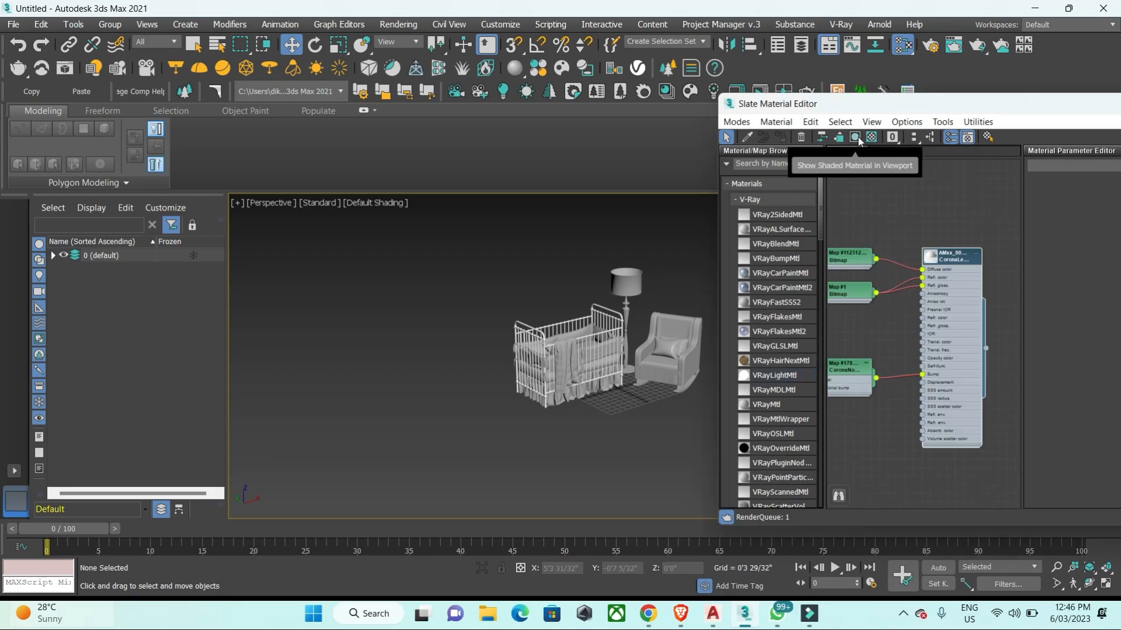
{"action": "double_click", "coordinate": [933, 260]}
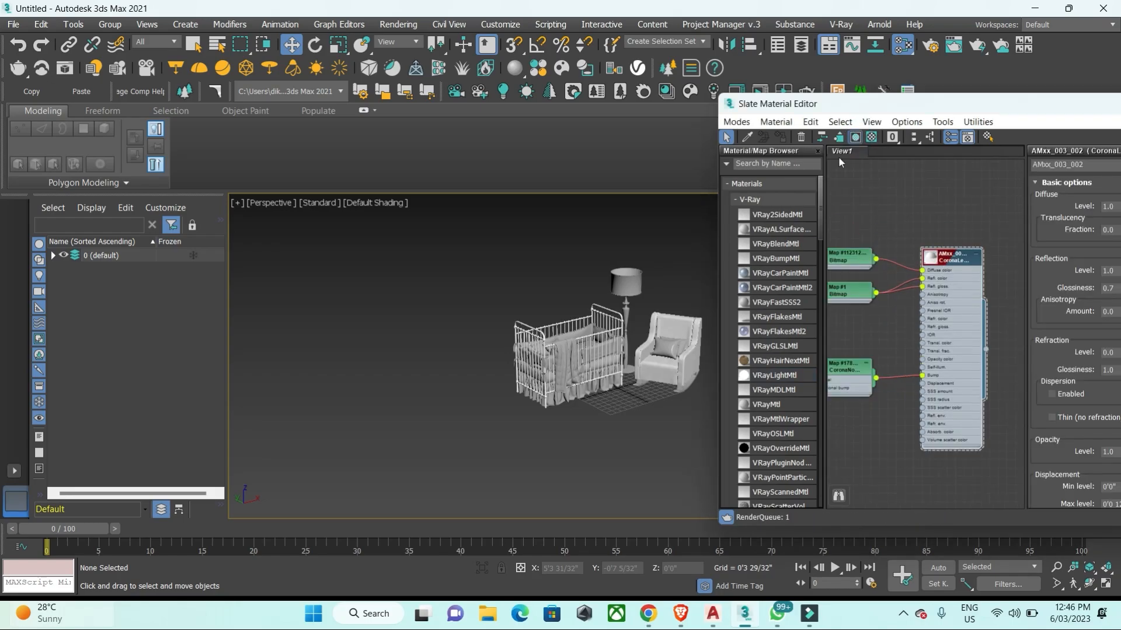
{"action": "scroll", "coordinate": [666, 351], "scroll_direction": "up", "scroll_amount": 10}
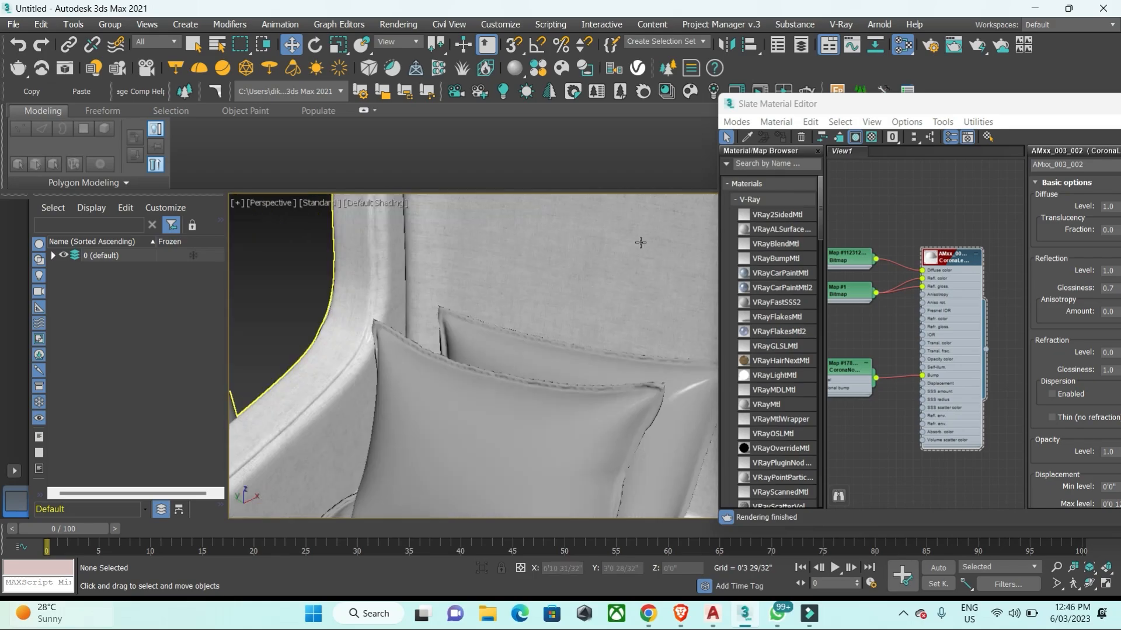
{"action": "middle_click_drag", "start_coordinate": [640, 242], "coordinate": [651, 309]}
{"action": "scroll", "coordinate": [651, 310], "scroll_direction": "up", "scroll_amount": 2}
{"action": "scroll", "coordinate": [889, 251], "scroll_direction": "down", "scroll_amount": 5}
{"action": "scroll", "coordinate": [587, 272], "scroll_direction": "down", "scroll_amount": 8}
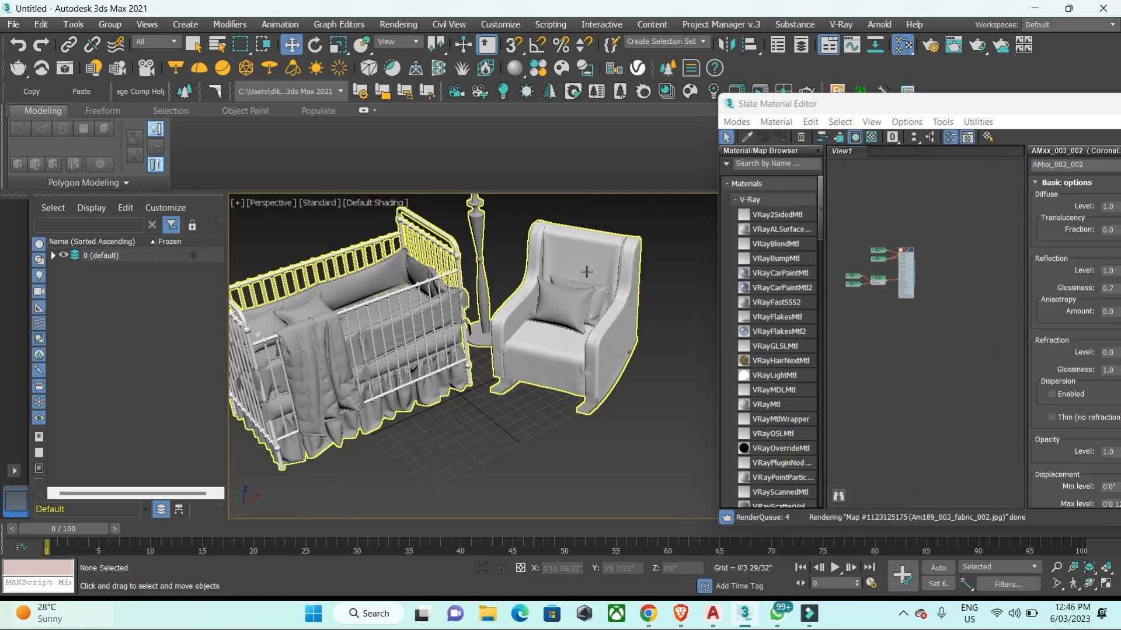
{"action": "scroll", "coordinate": [587, 272], "scroll_direction": "down", "scroll_amount": 3}
Pick the material of the blanket hanging over the crib rail and show it shaded in the viewport
{"action": "left_click", "coordinate": [747, 137]}
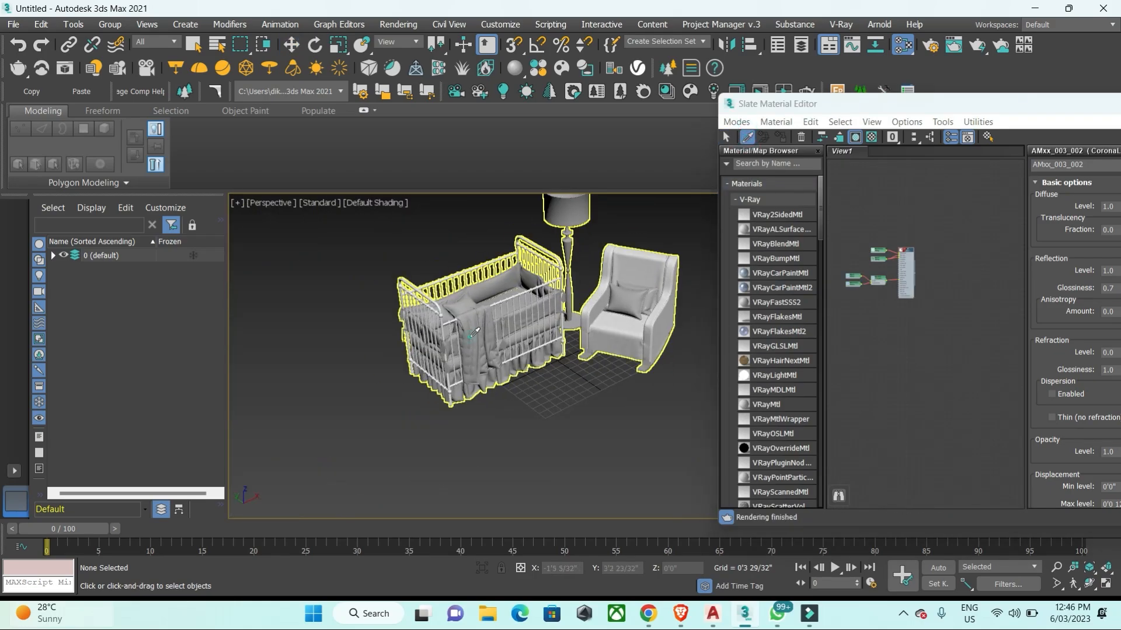
{"action": "left_click", "coordinate": [474, 333]}
{"action": "scroll", "coordinate": [919, 302], "scroll_direction": "up", "scroll_amount": 5}
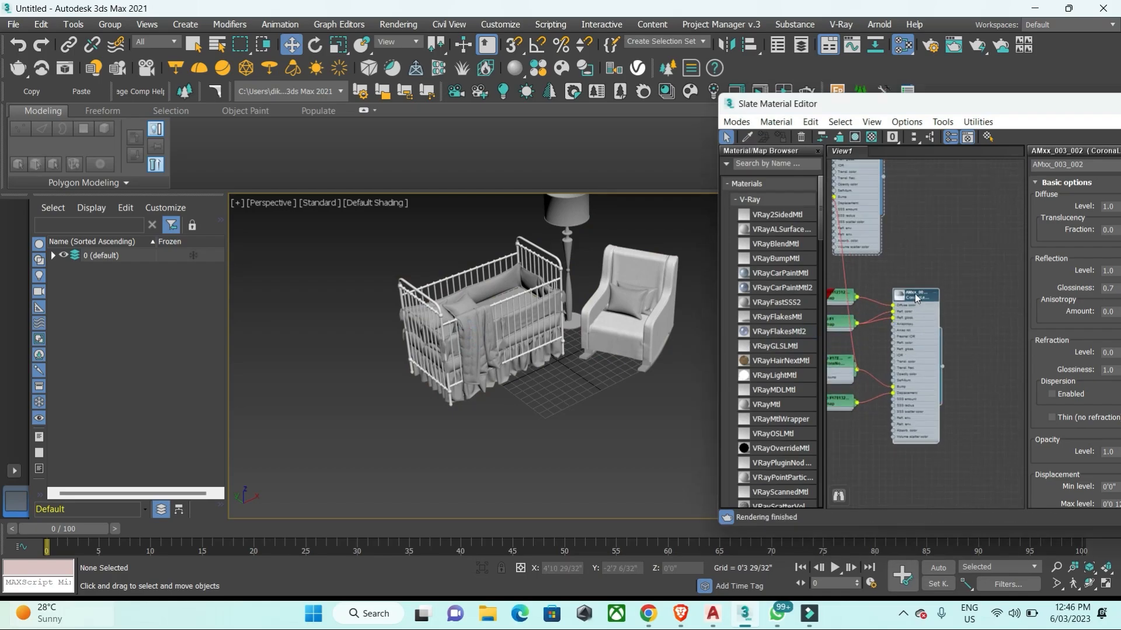
{"action": "left_click", "coordinate": [915, 298]}
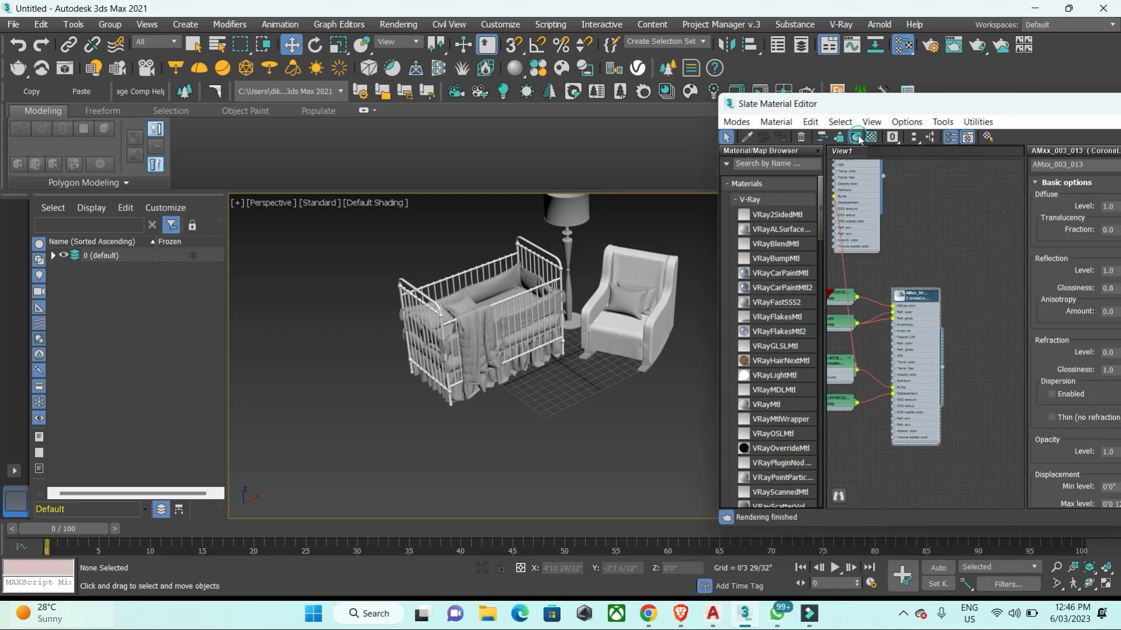
{"action": "left_click", "coordinate": [856, 137]}
{"action": "scroll", "coordinate": [489, 366], "scroll_direction": "up", "scroll_amount": 6}
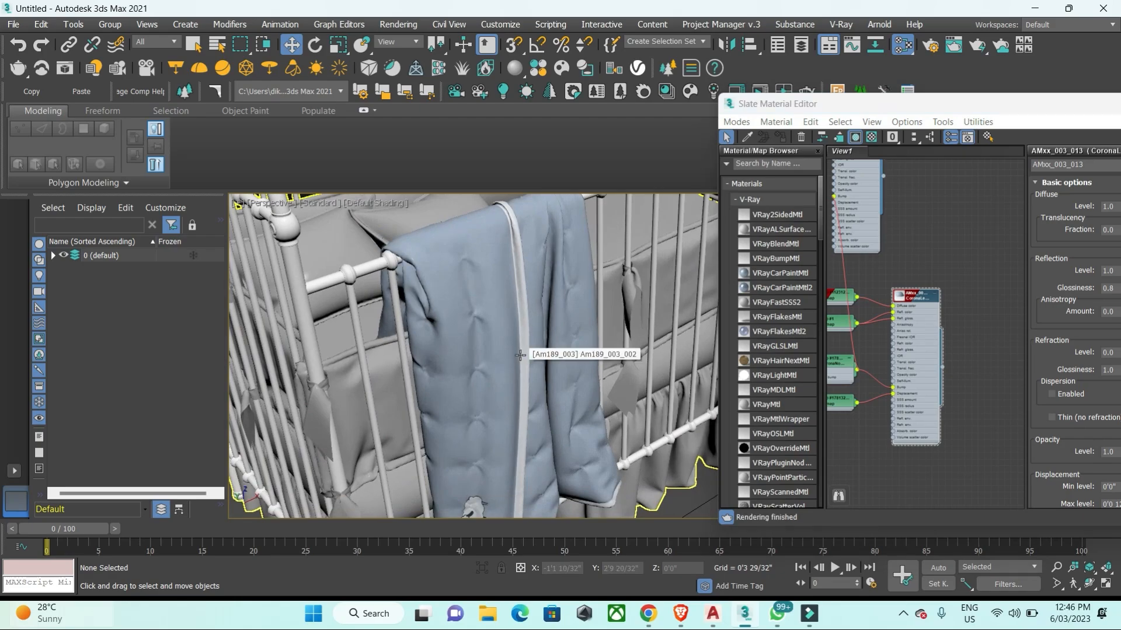
{"action": "scroll", "coordinate": [888, 254], "scroll_direction": "down", "scroll_amount": 6}
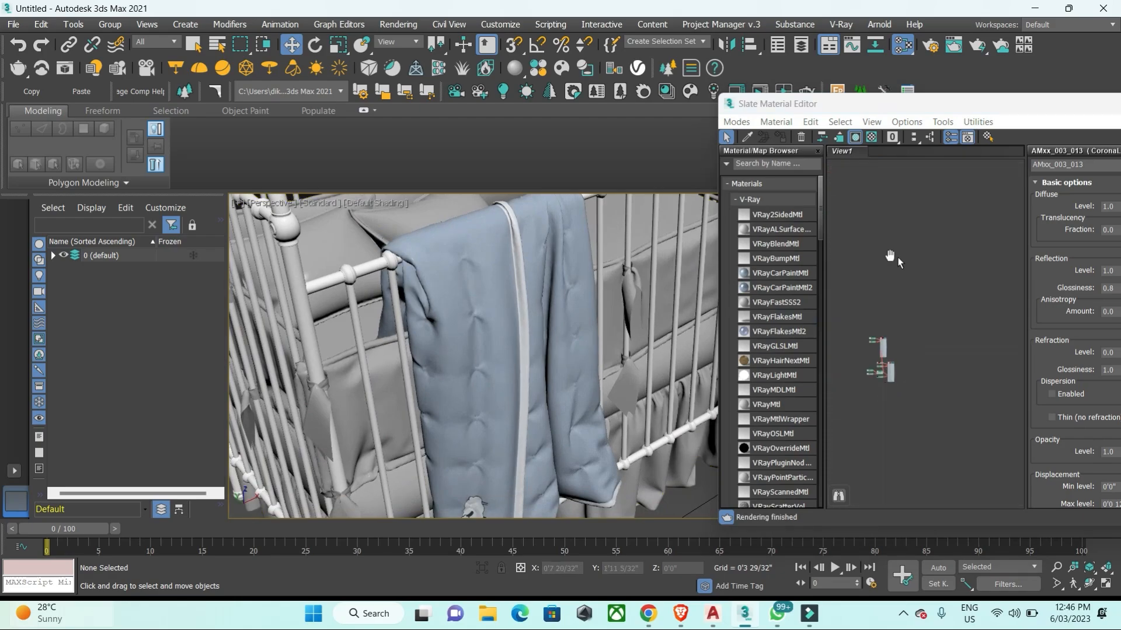
Close the Slate Material Editor and frame the whole furniture set in the Perspective view
{"action": "left_click_drag", "start_coordinate": [990, 115], "coordinate": [780, 114]}
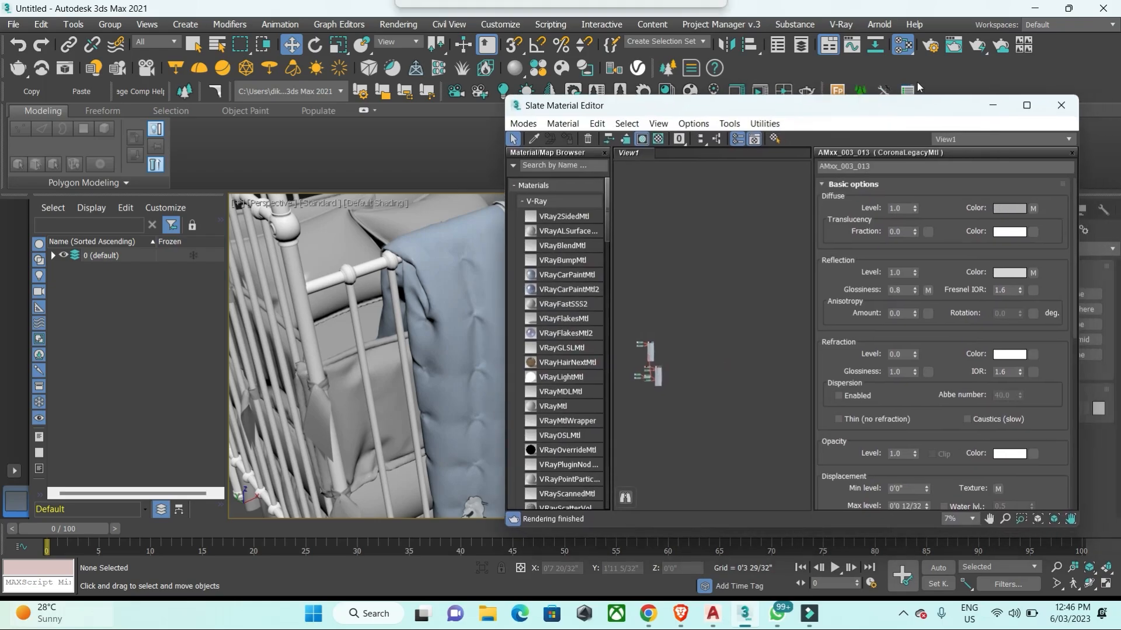
{"action": "left_click", "coordinate": [1055, 110]}
{"action": "key", "text": "z"}
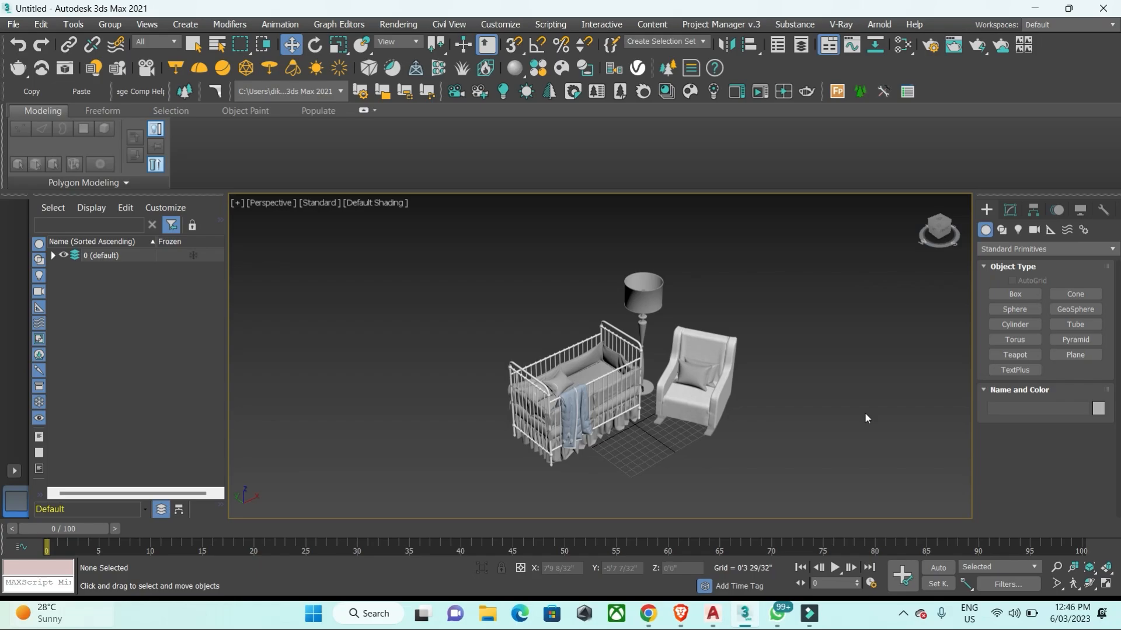
{"action": "middle_click_drag", "start_coordinate": [864, 412], "coordinate": [798, 408]}
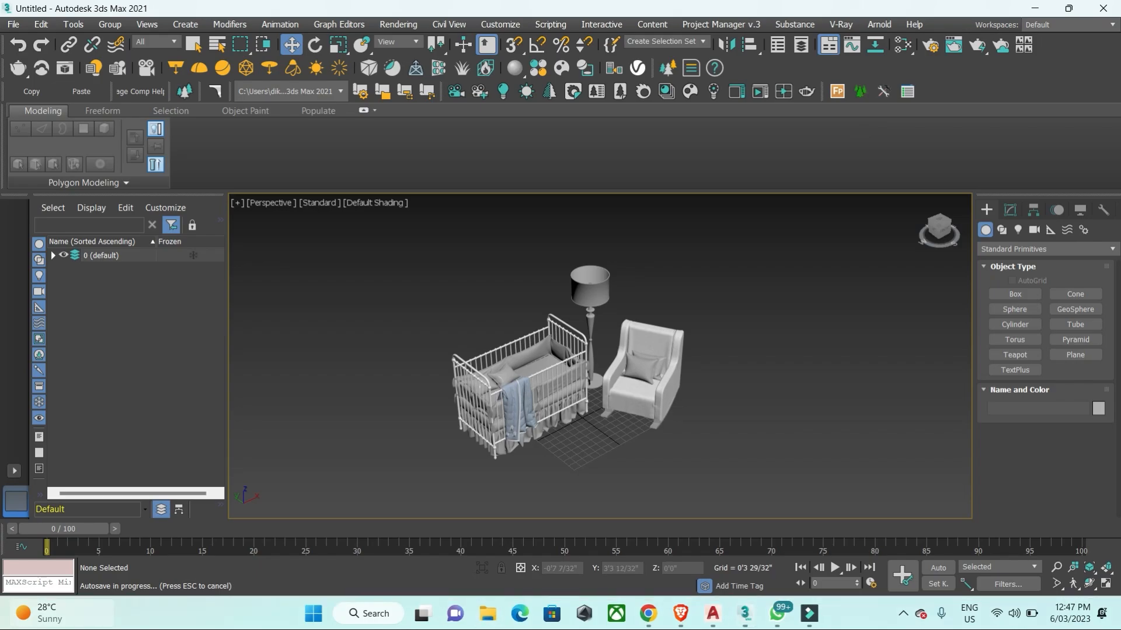
In File Explorer, copy Relink Bitmaps v2.14.mzp and collect_asset_v2.099b.mzp from Downloads into a new folder on the Desktop
{"action": "key", "text": "super+e"}
{"action": "left_click", "coordinate": [42, 209]}
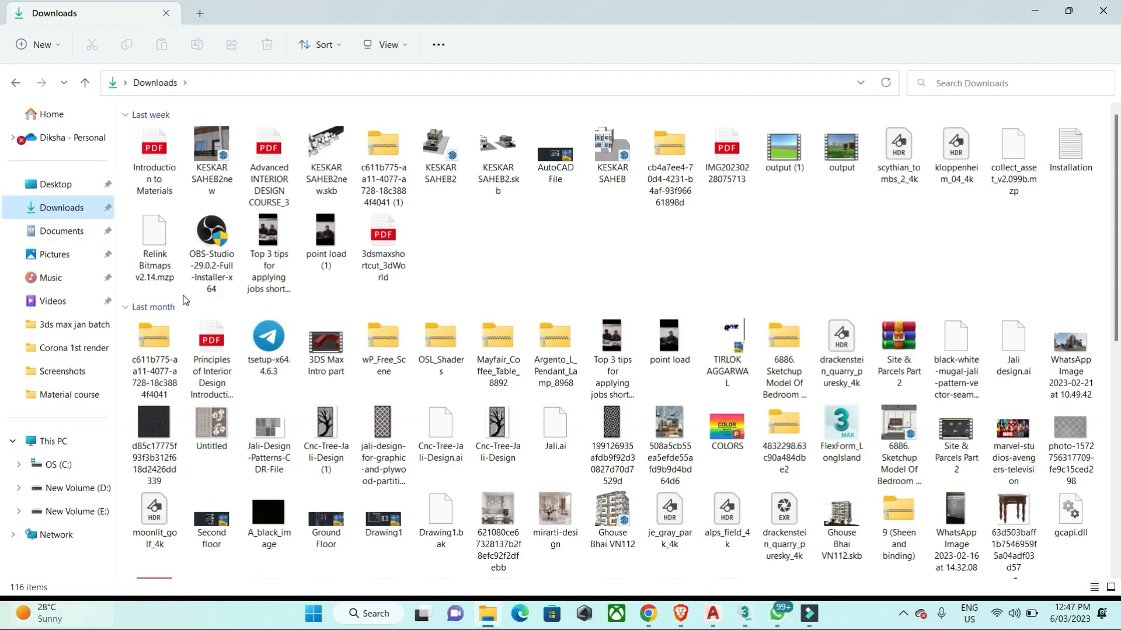
{"action": "left_click", "coordinate": [157, 248]}
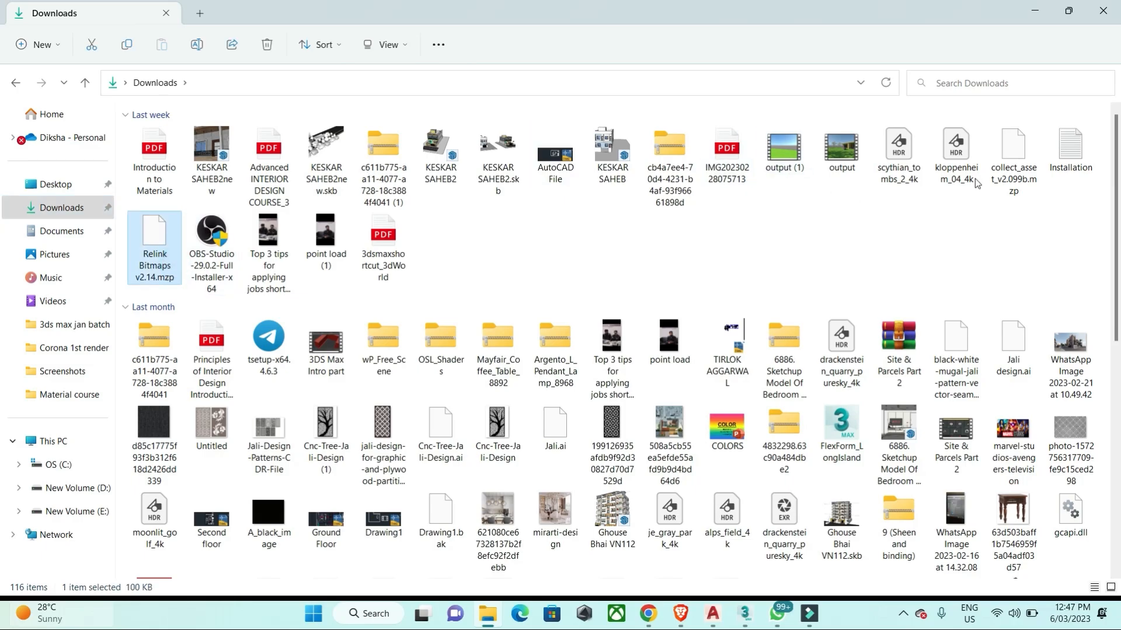
{"action": "left_click", "coordinate": [1002, 172], "text": "ctrl"}
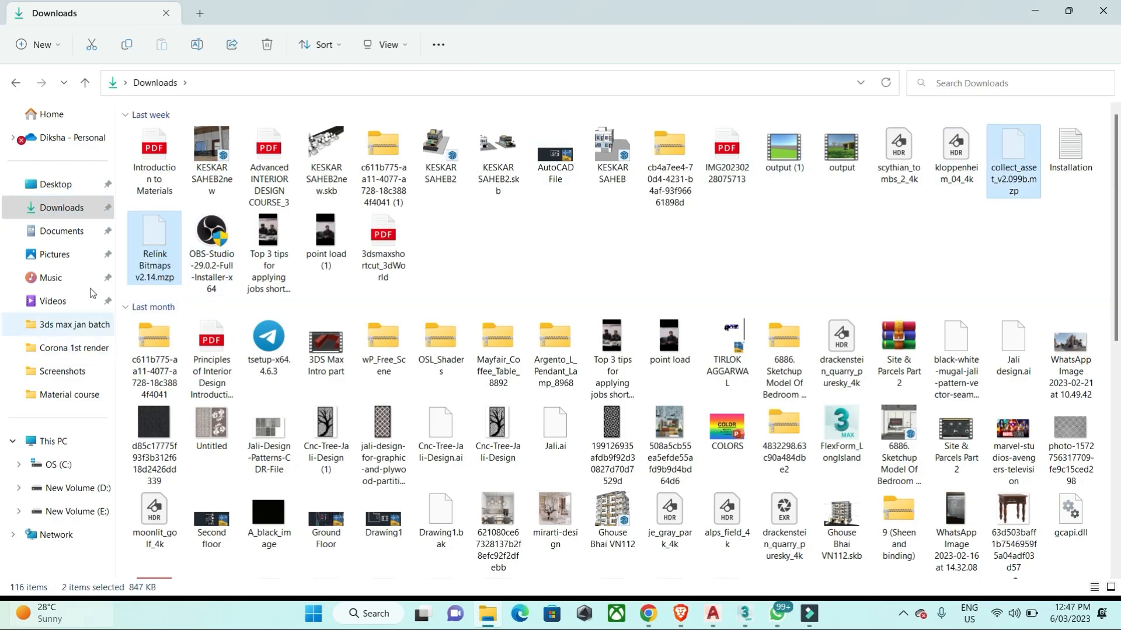
{"action": "left_click", "coordinate": [63, 184]}
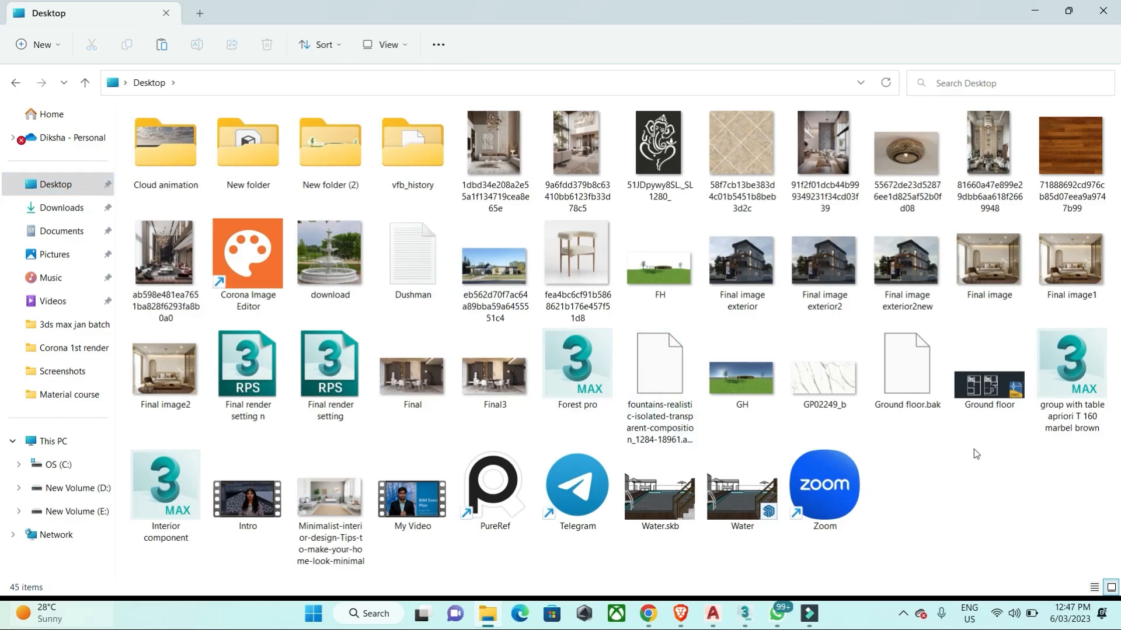
{"action": "right_click", "coordinate": [986, 464]}
{"action": "mouse_move", "coordinate": [881, 364]}
{"action": "left_click", "coordinate": [703, 368]}
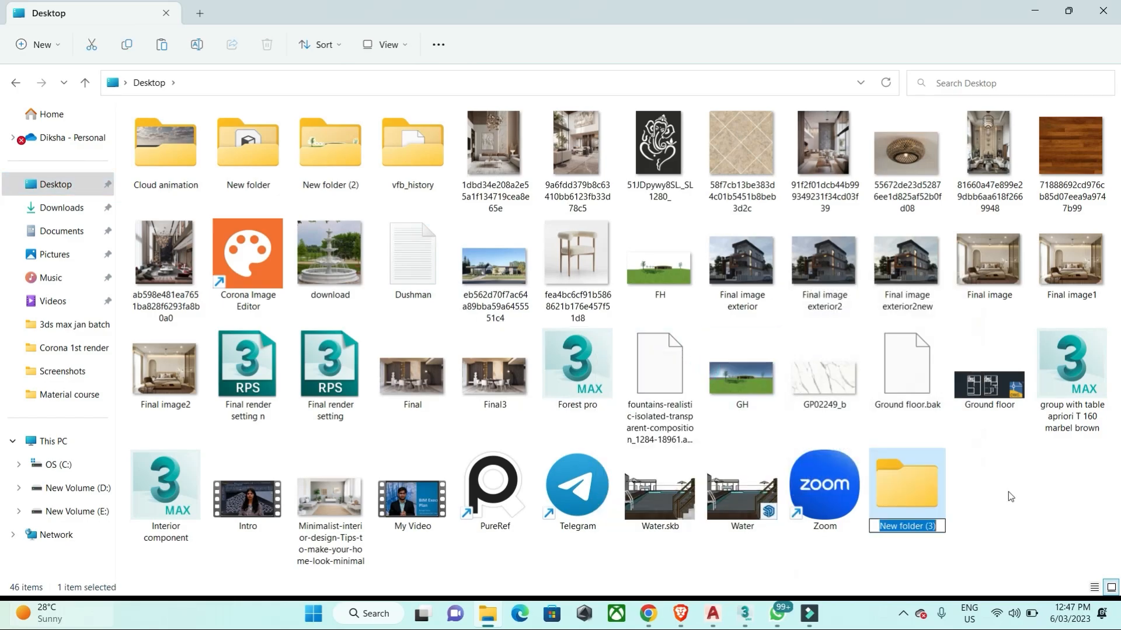
{"action": "double_click", "coordinate": [933, 490]}
{"action": "key", "text": "ctrl+v"}
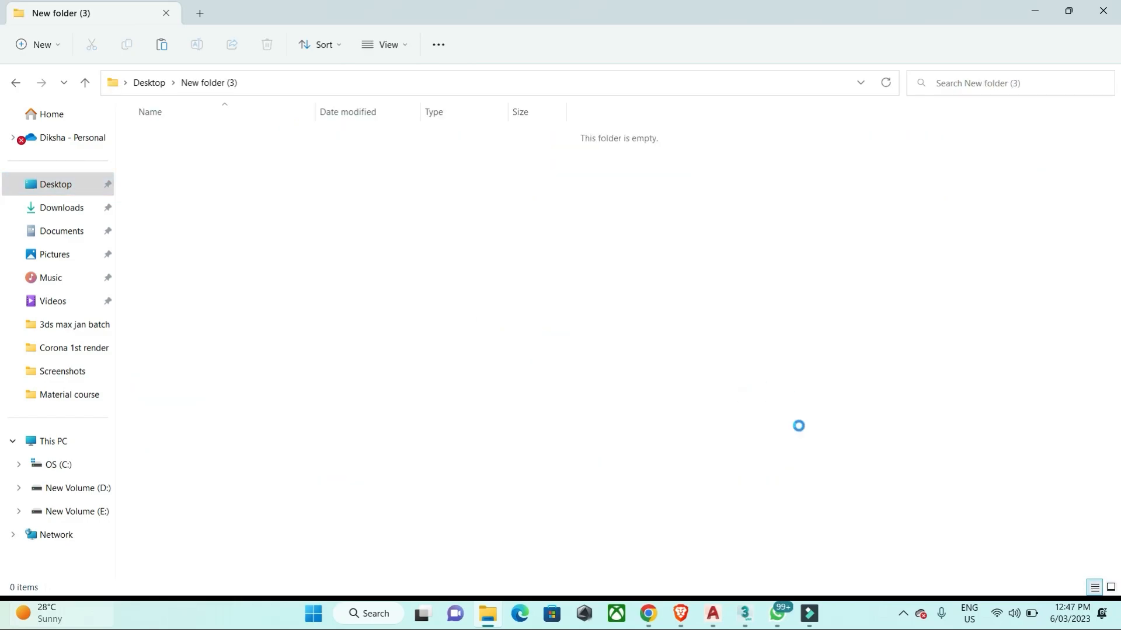
Load the Relink Bitmaps v2.14.mzp script from the new folder into the 3ds Max viewport and minimize the folder window
{"action": "left_click_drag", "start_coordinate": [897, 8], "coordinate": [750, 297]}
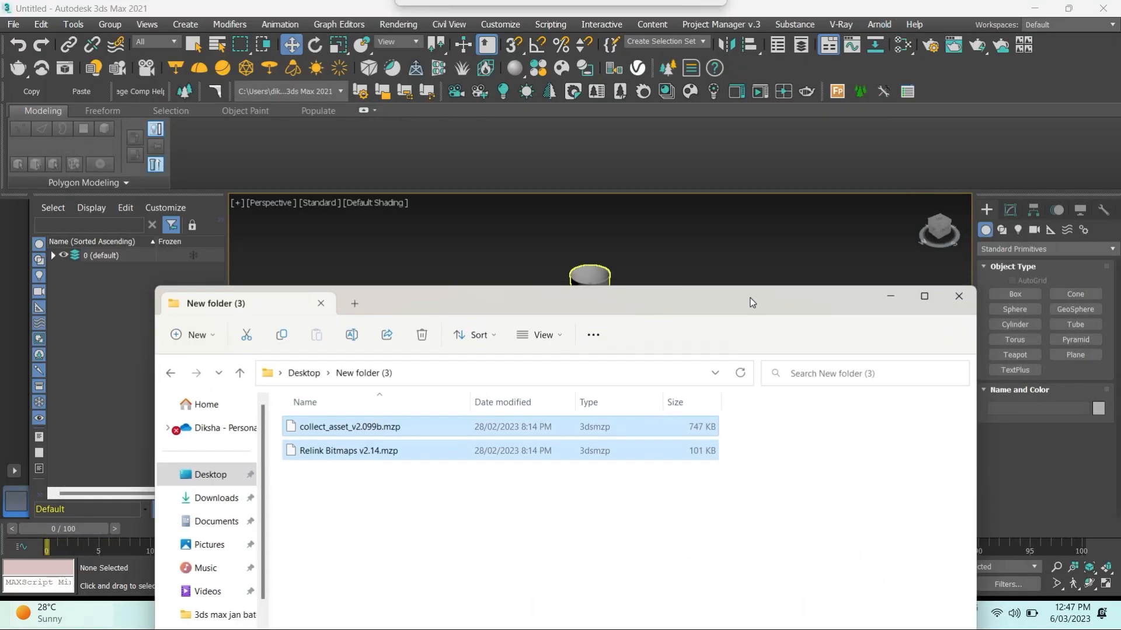
{"action": "left_click", "coordinate": [853, 462]}
{"action": "left_click", "coordinate": [349, 452]}
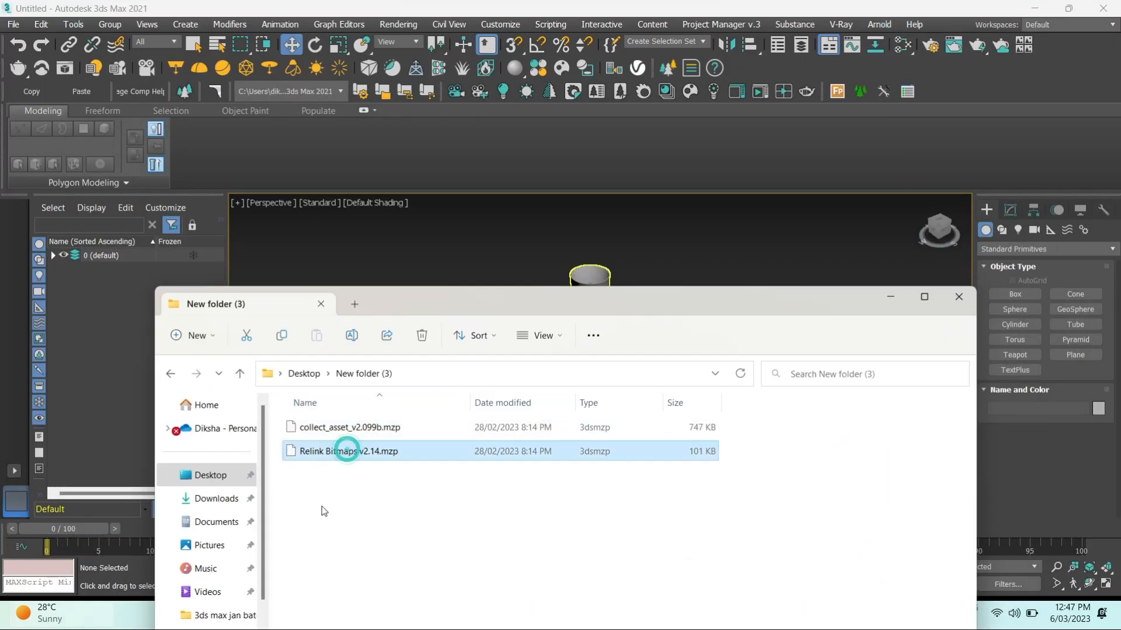
{"action": "left_click_drag", "start_coordinate": [349, 457], "coordinate": [428, 241]}
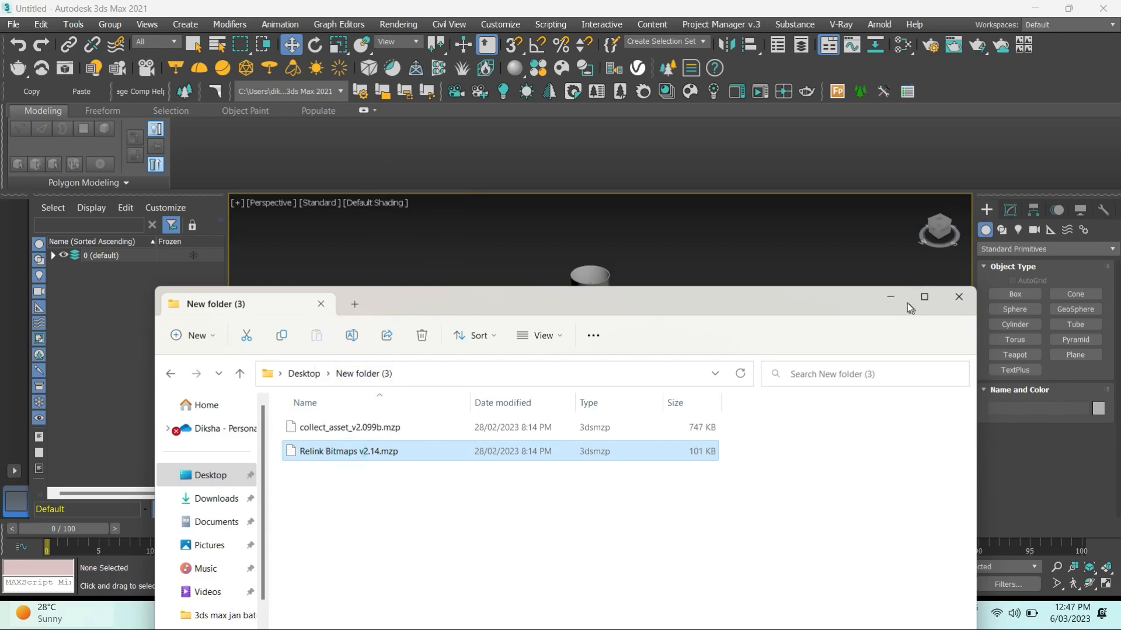
{"action": "left_click", "coordinate": [891, 298]}
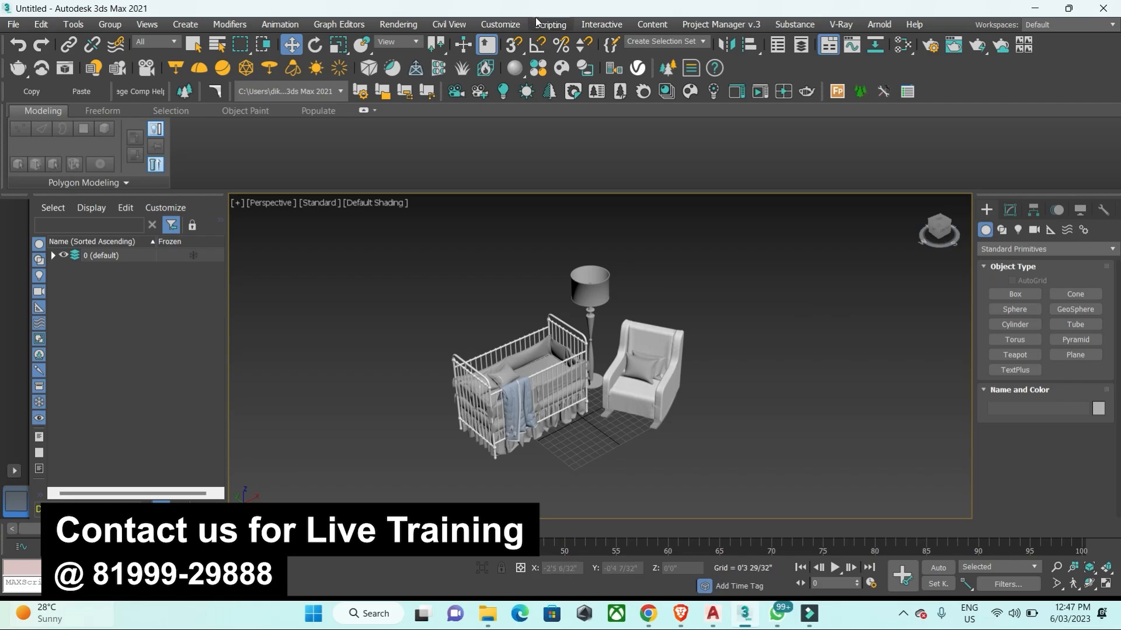
Open the toolbar customization settings, filter the commands to the ColinScripts category and select the Relink Bitmaps action
{"action": "left_click", "coordinate": [505, 24]}
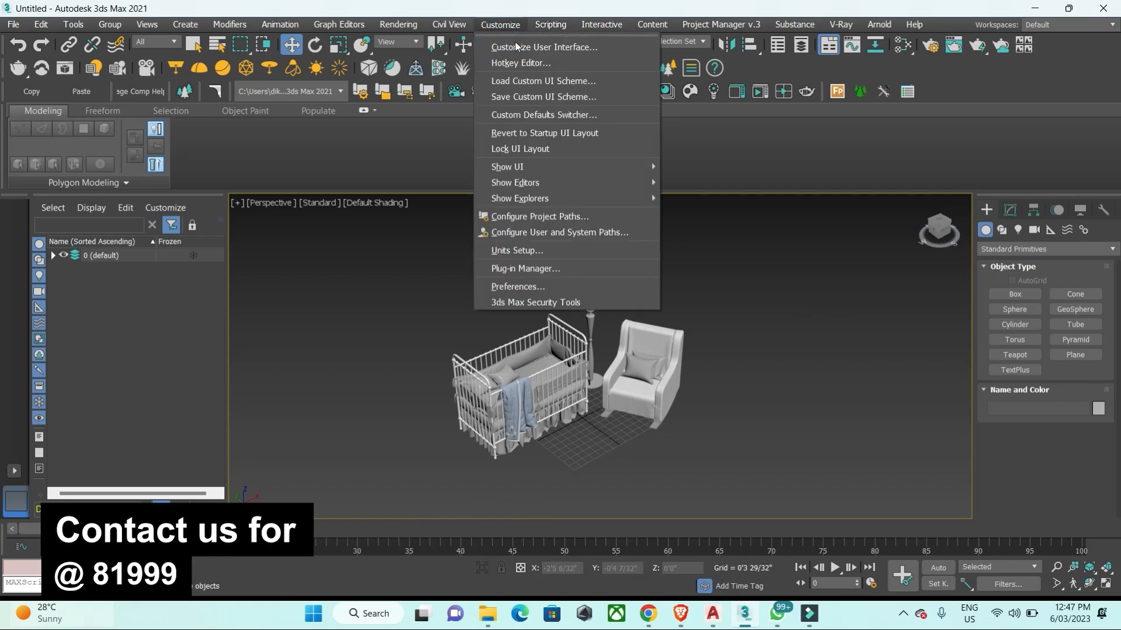
{"action": "left_click", "coordinate": [514, 46]}
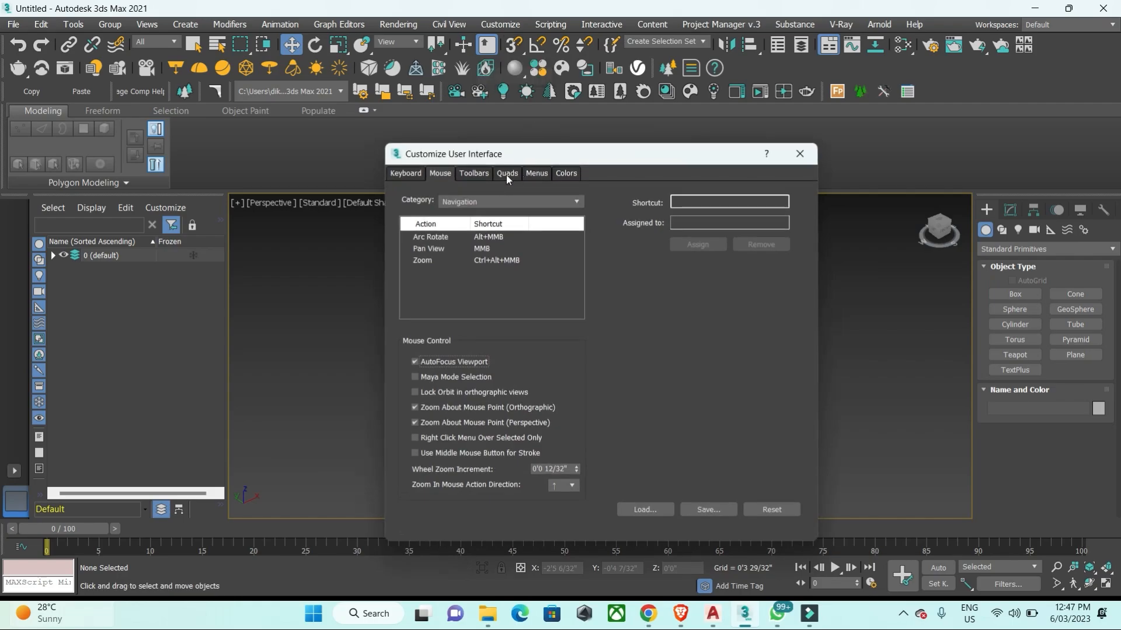
{"action": "left_click", "coordinate": [478, 175]}
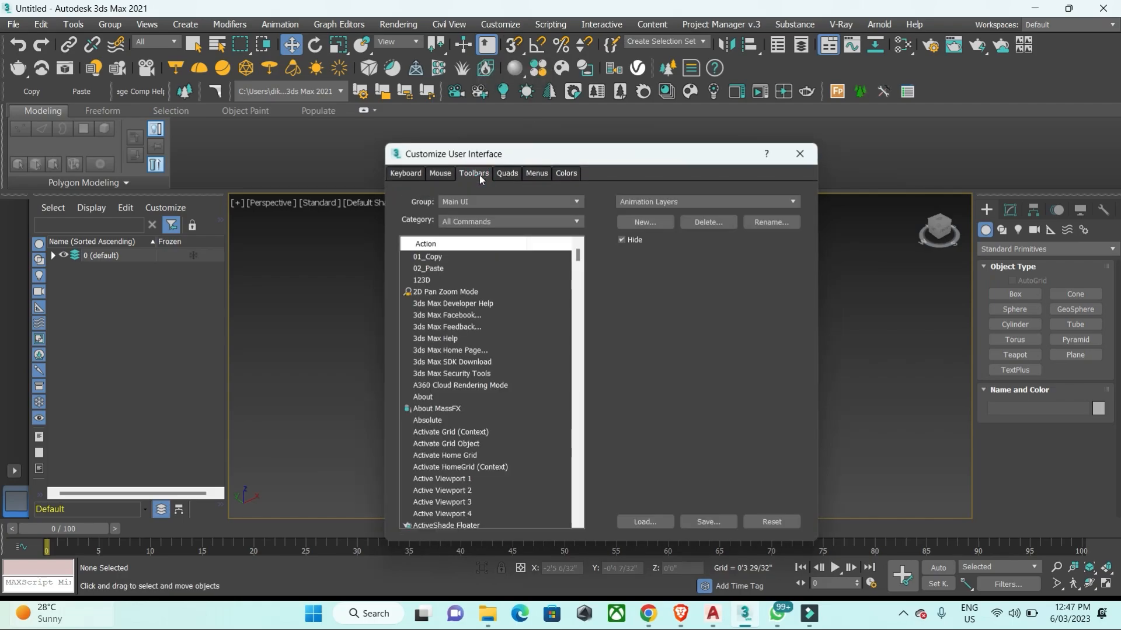
{"action": "left_click", "coordinate": [475, 223]}
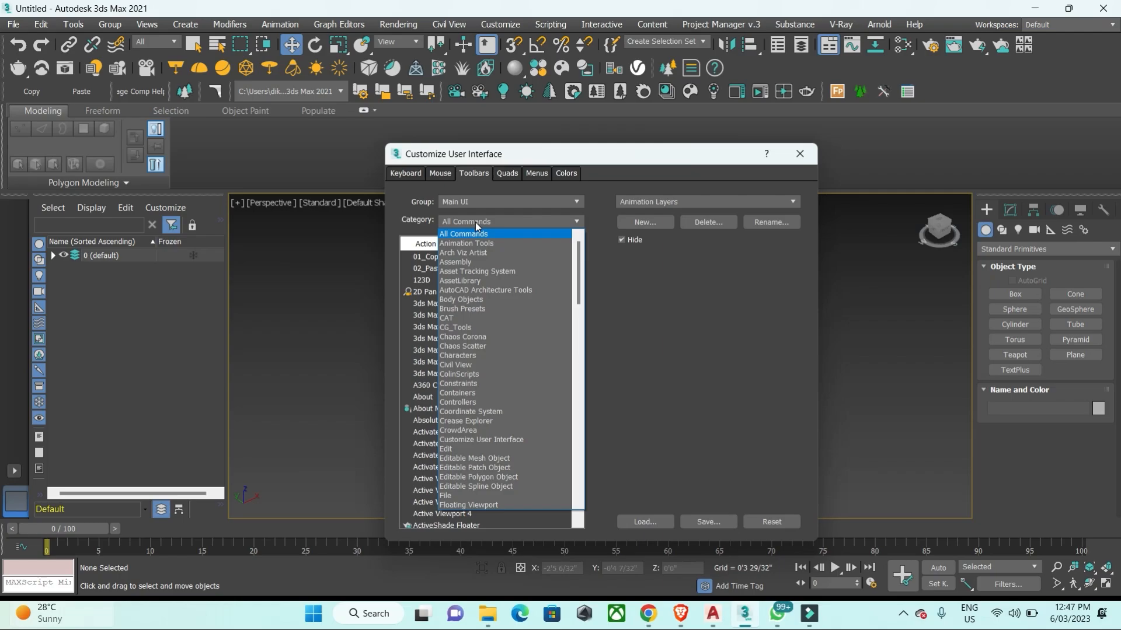
{"action": "left_click", "coordinate": [463, 376]}
{"action": "left_click", "coordinate": [463, 376]}
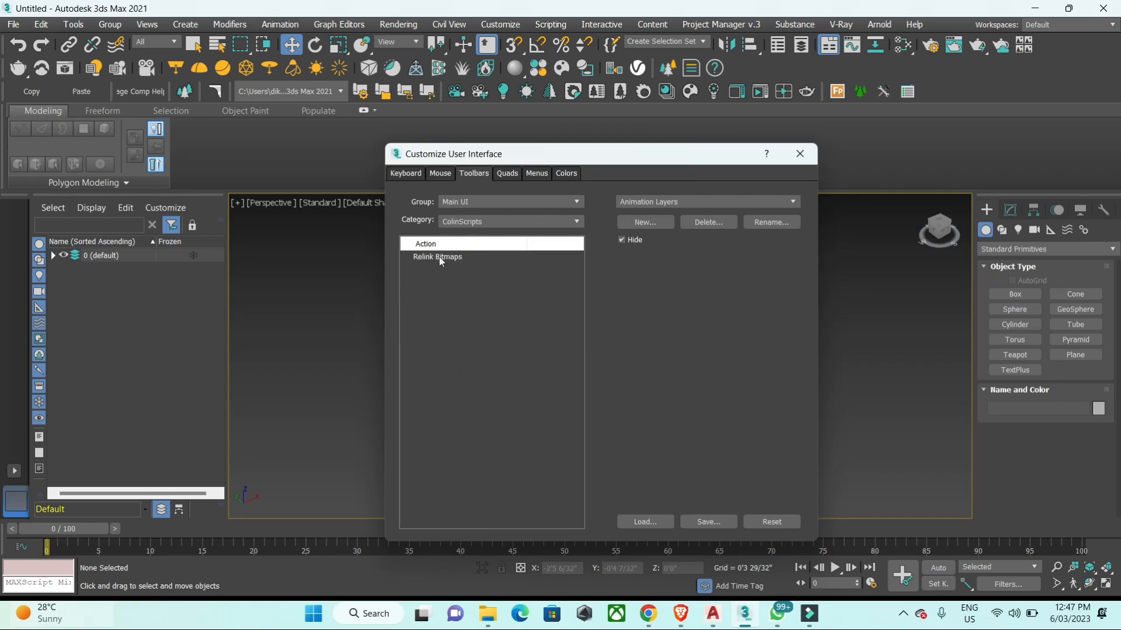
{"action": "left_click", "coordinate": [439, 257]}
{"action": "left_click_drag", "start_coordinate": [435, 258], "coordinate": [459, 258]}
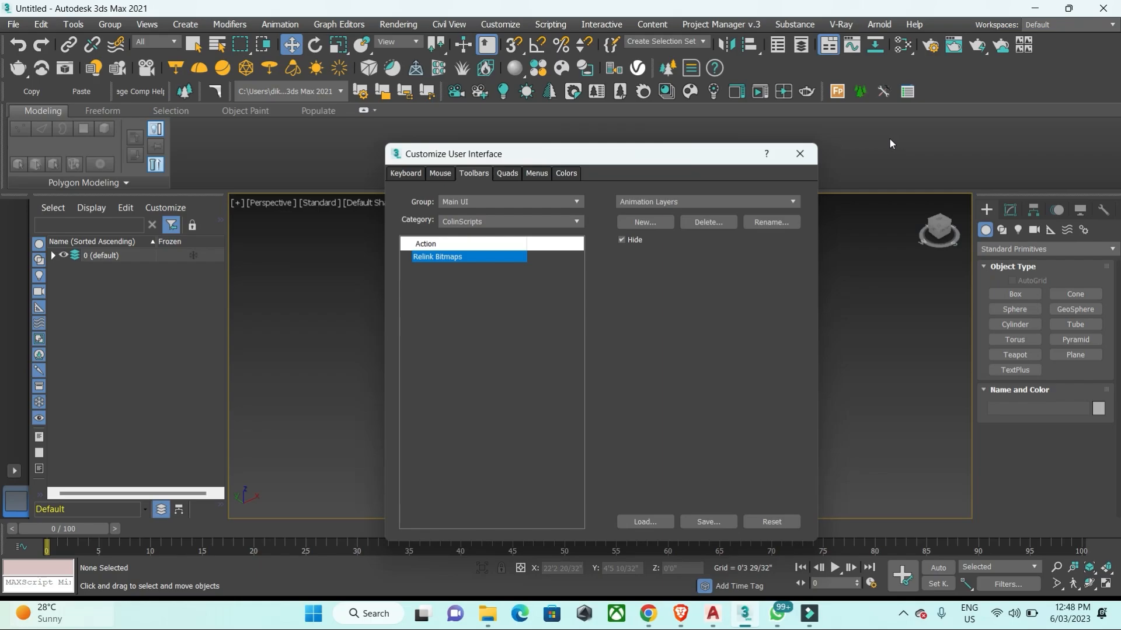
Create a new toolbar for Relink Bitmaps and place the Relink Bitmaps action at the end of the lowest toolbar row
{"action": "left_click", "coordinate": [642, 222]}
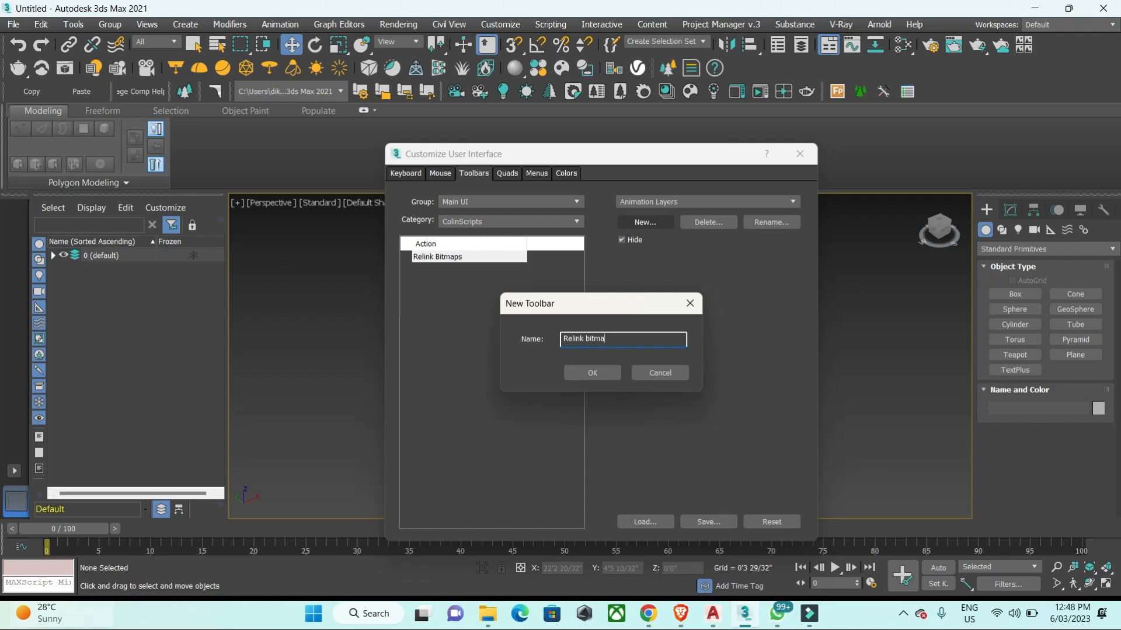
{"action": "key", "text": "Return"}
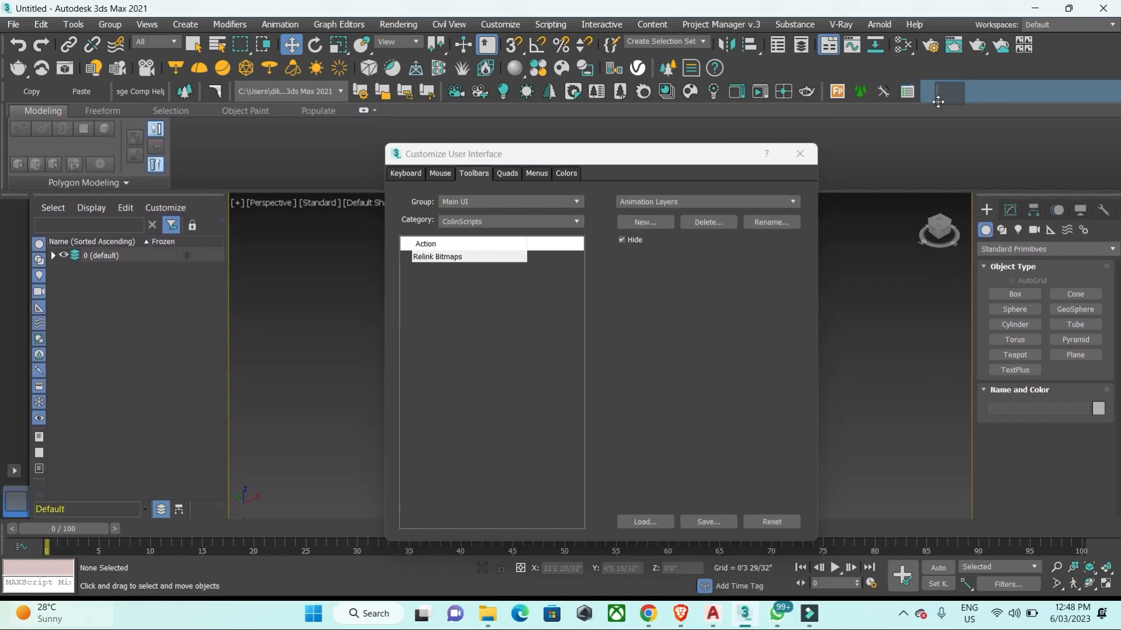
{"action": "left_click_drag", "start_coordinate": [460, 259], "coordinate": [932, 93]}
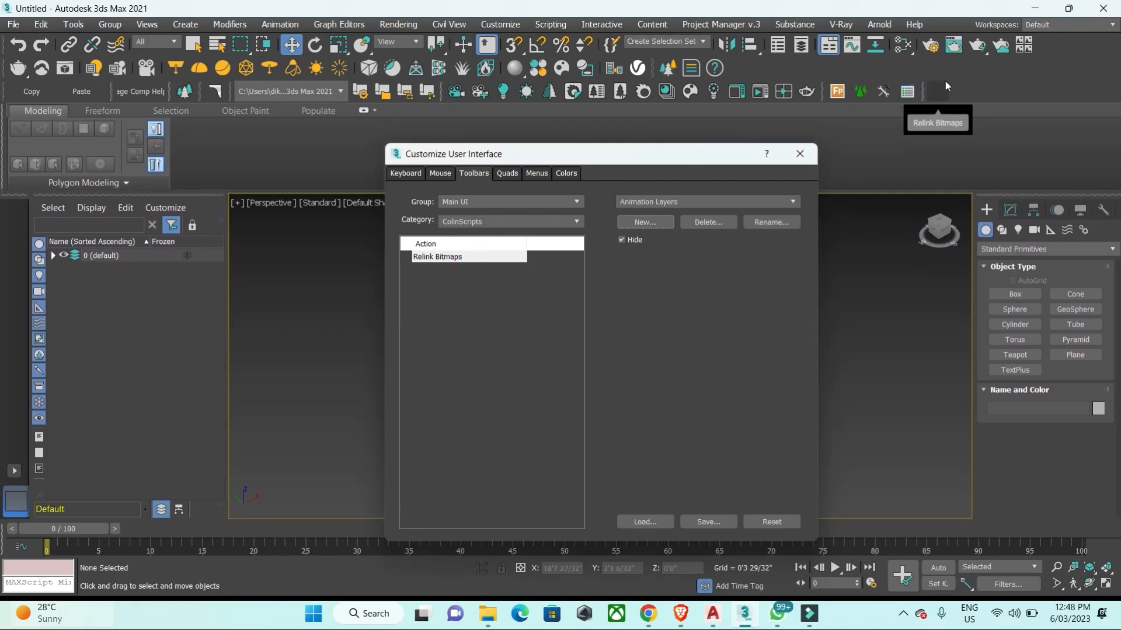
Save the customized interface as Workspace1__usersave__ and close the Customize User Interface dialog
{"action": "left_click", "coordinate": [721, 519]}
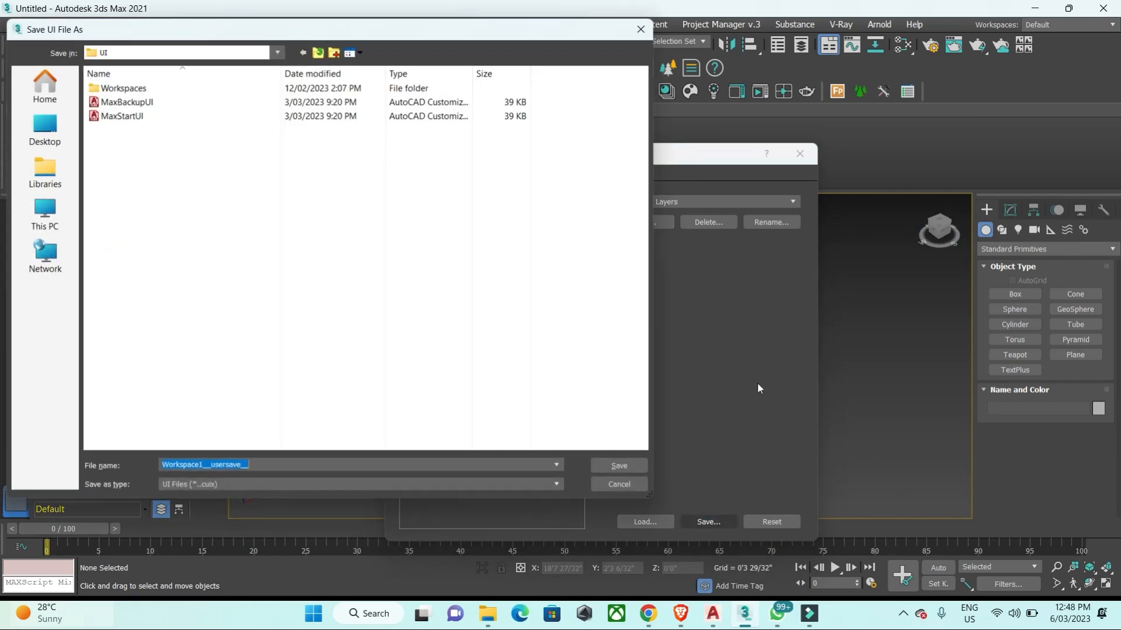
{"action": "left_click", "coordinate": [623, 466]}
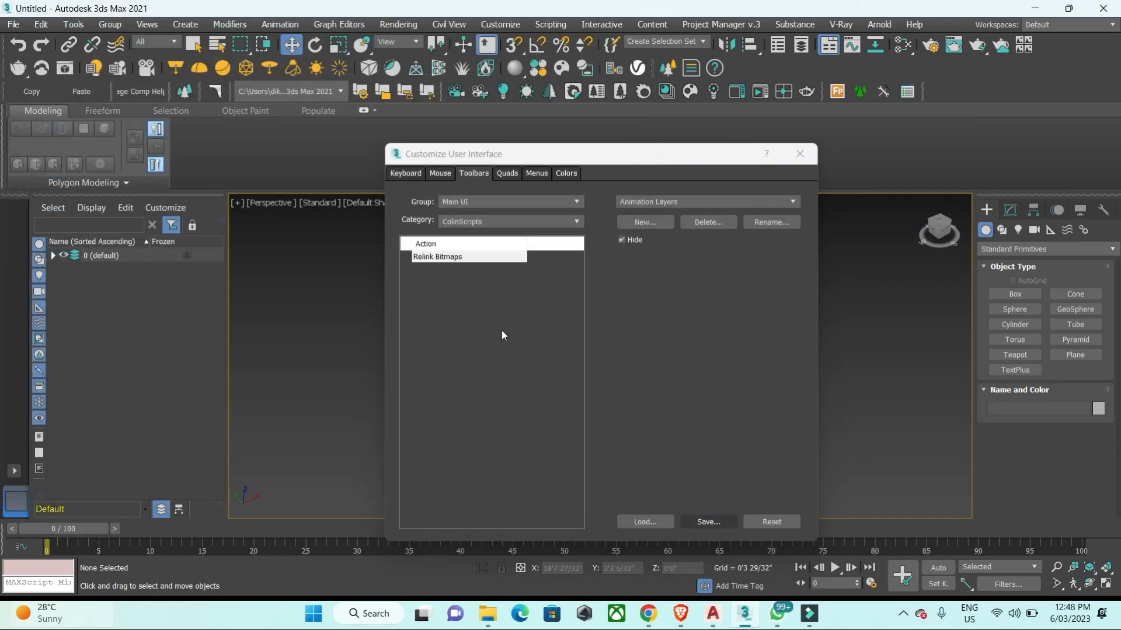
{"action": "left_click", "coordinate": [801, 154]}
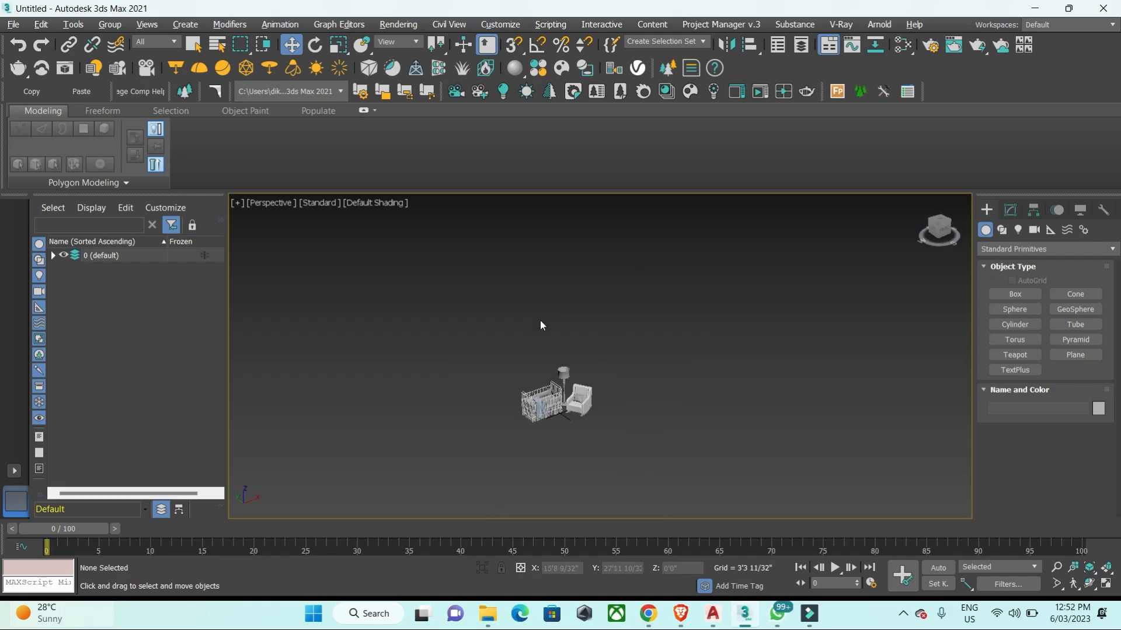
Merge all objects from 016_vray in the Archmodels vol. 113 Trees Vray folder into the scene and dismiss the Scene Converter
{"action": "scroll", "coordinate": [541, 320], "scroll_direction": "up", "scroll_amount": 5}
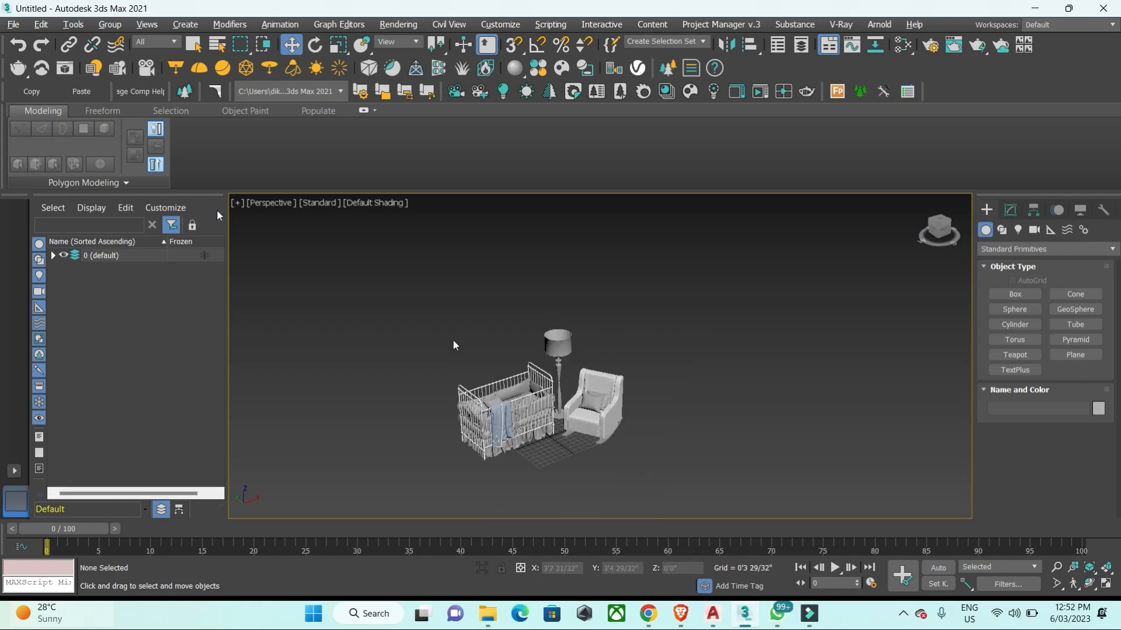
{"action": "left_click", "coordinate": [12, 25]}
{"action": "left_click", "coordinate": [72, 213]}
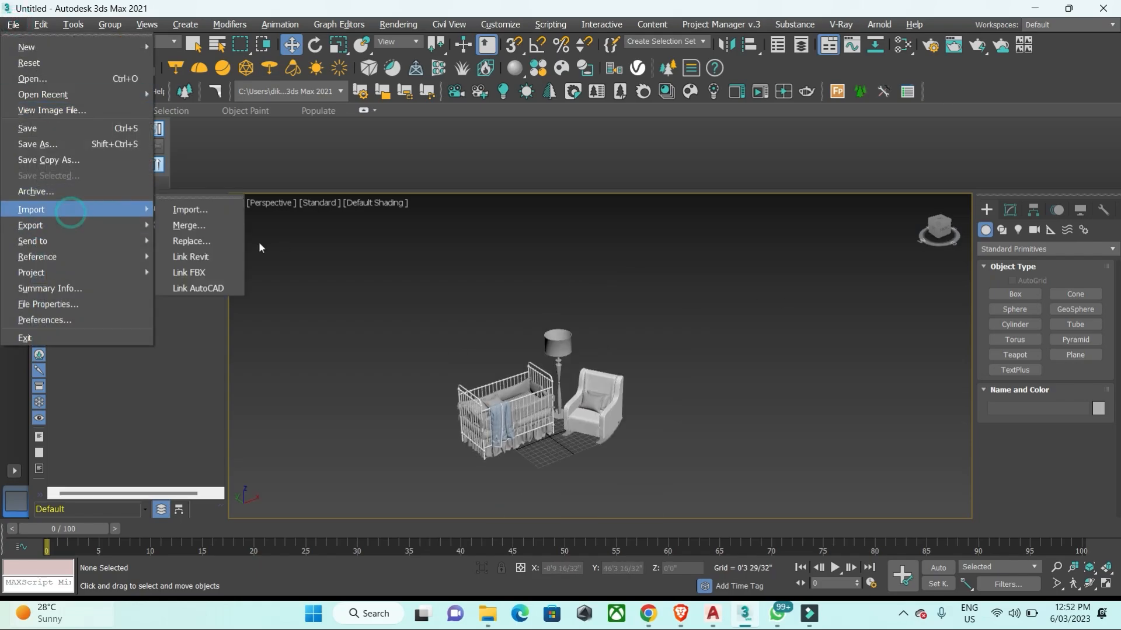
{"action": "left_click", "coordinate": [192, 225]}
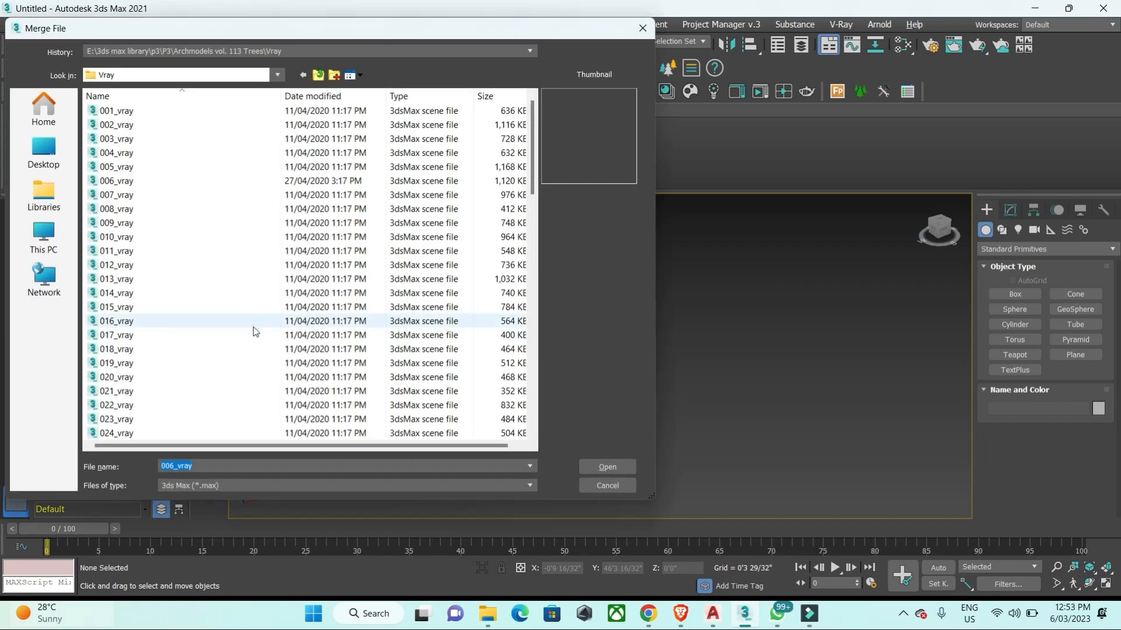
{"action": "left_click", "coordinate": [253, 323]}
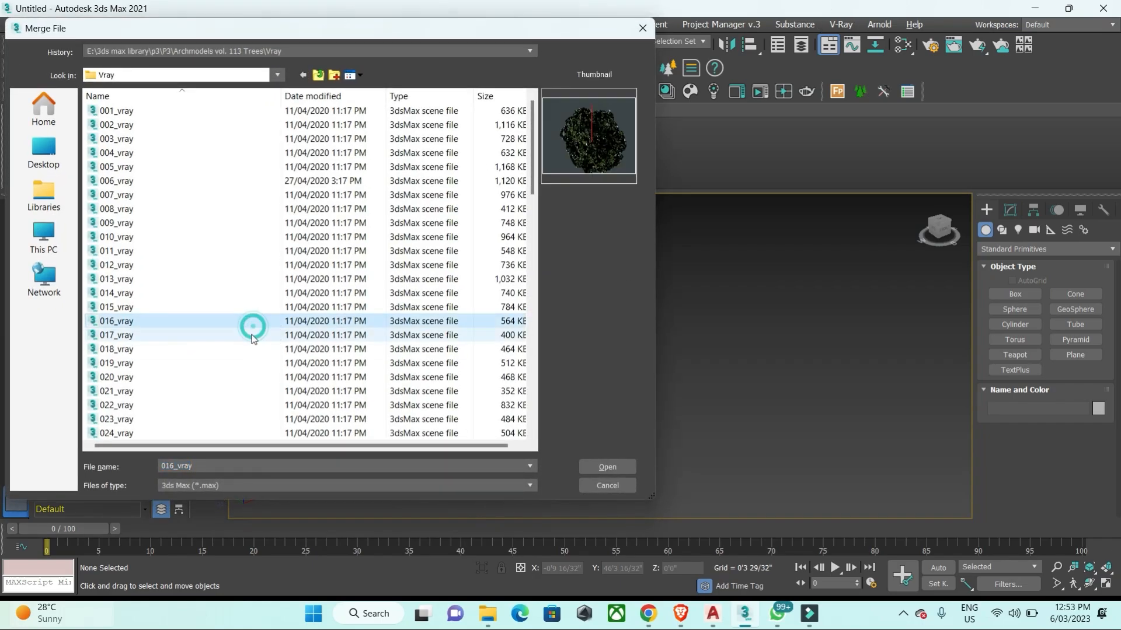
{"action": "left_click", "coordinate": [603, 467]}
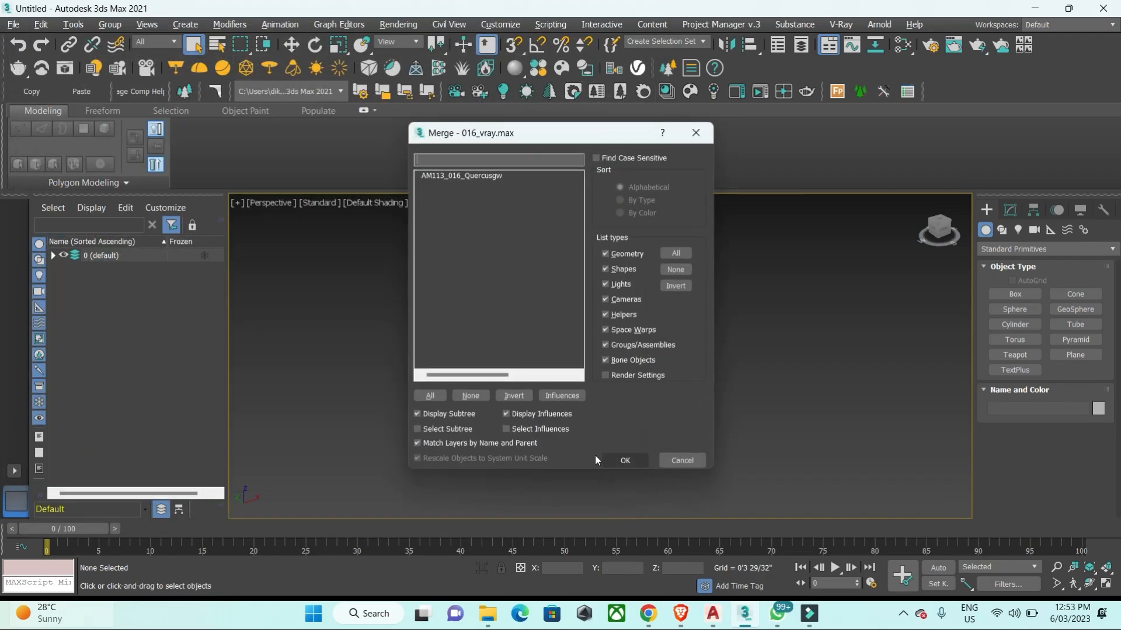
{"action": "left_click", "coordinate": [440, 396]}
{"action": "left_click", "coordinate": [622, 460]}
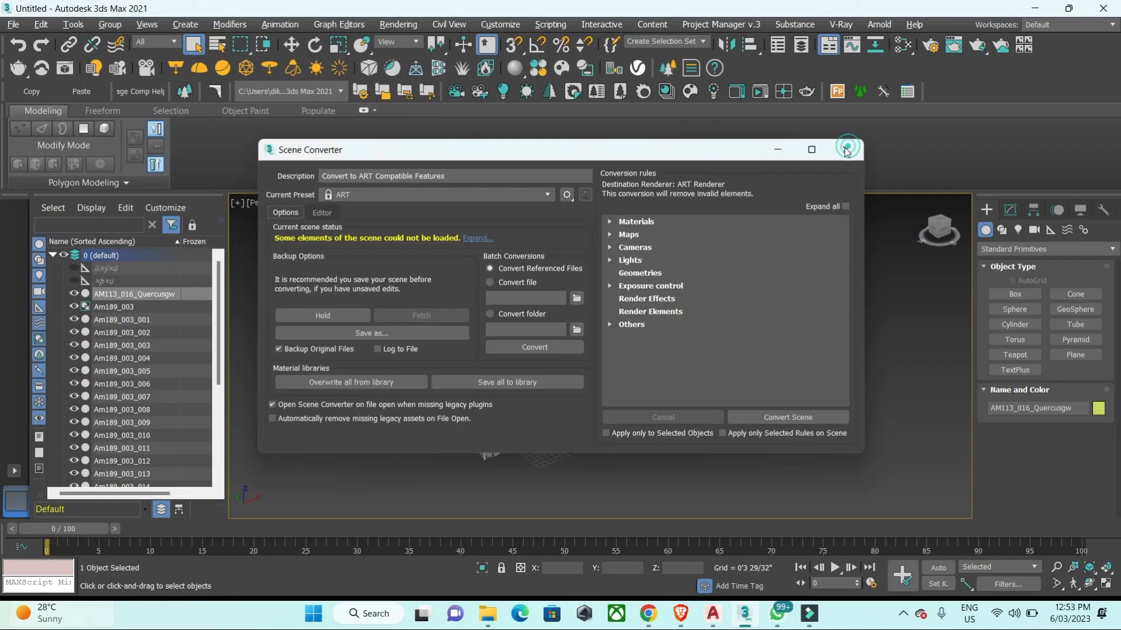
{"action": "left_click", "coordinate": [846, 149]}
Move the merged AM113_016_Quercusgw tree away from the nursery furniture so it stands beside the set, and deselect it
{"action": "key", "text": "z"}
{"action": "key", "text": "w"}
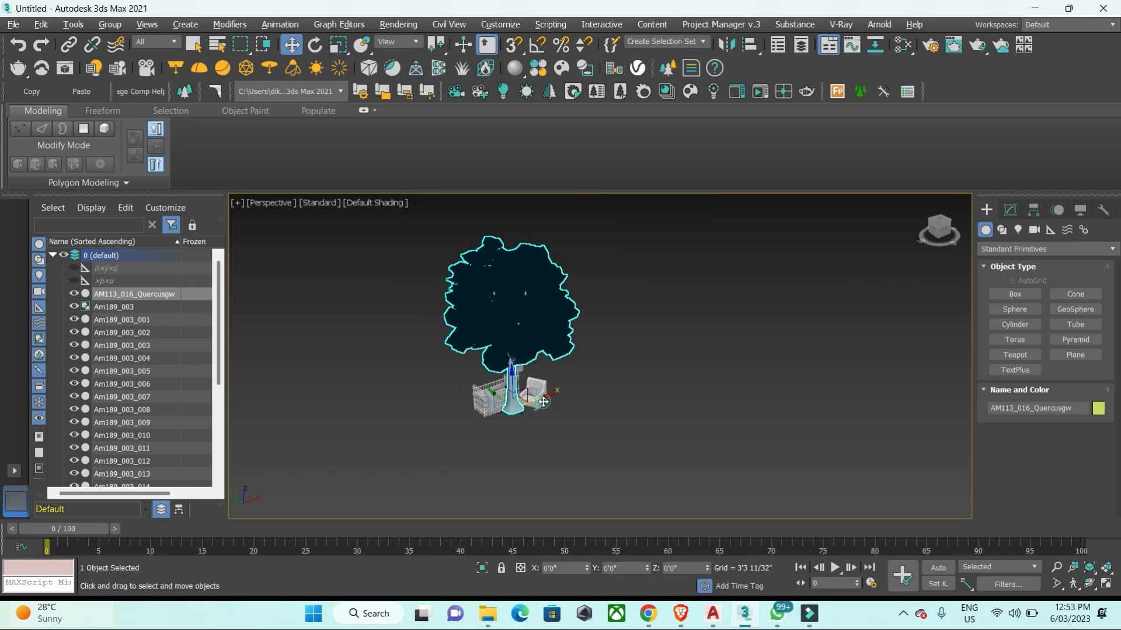
{"action": "left_click", "coordinate": [727, 418]}
{"action": "scroll", "coordinate": [637, 256], "scroll_direction": "up", "scroll_amount": 8}
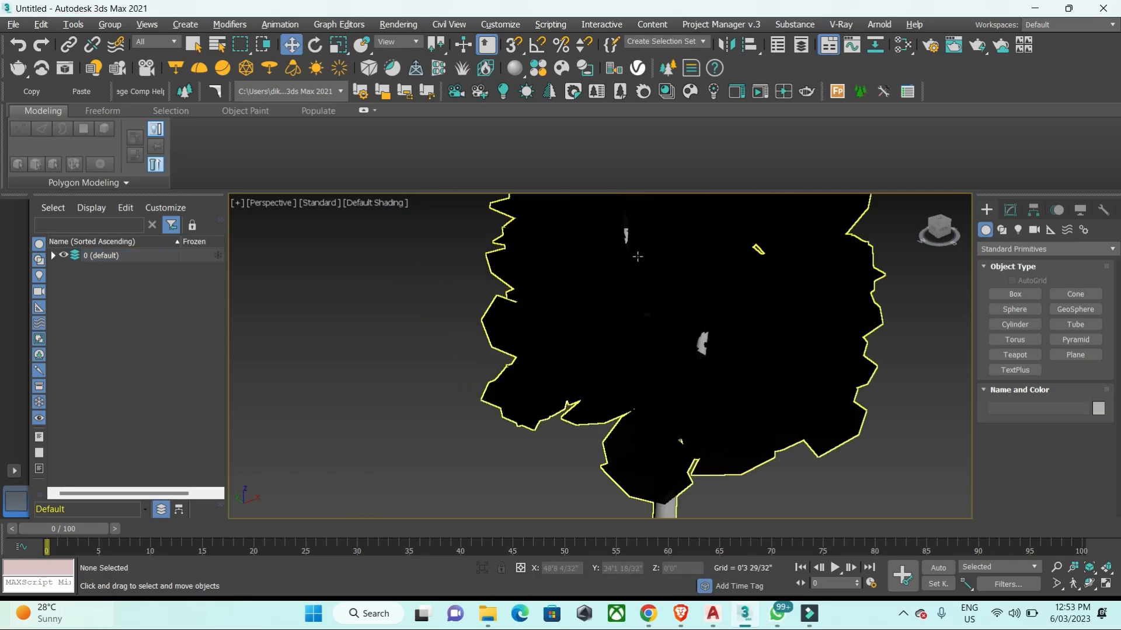
{"action": "scroll", "coordinate": [607, 310], "scroll_direction": "down", "scroll_amount": 8}
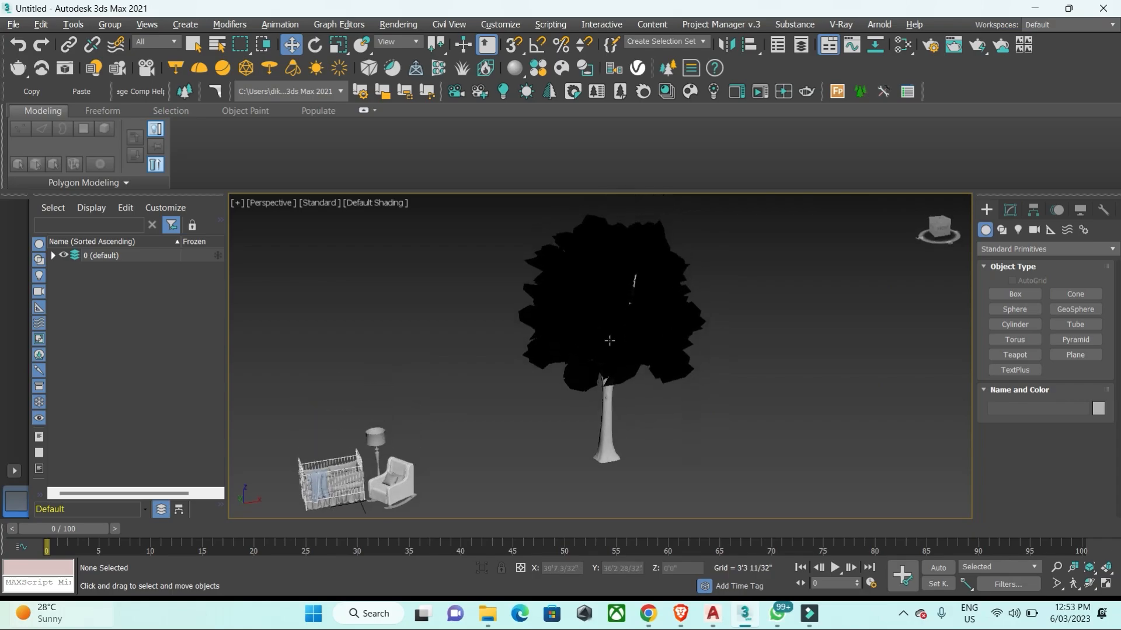
{"action": "middle_click_drag", "start_coordinate": [609, 341], "coordinate": [508, 324], "text": "alt"}
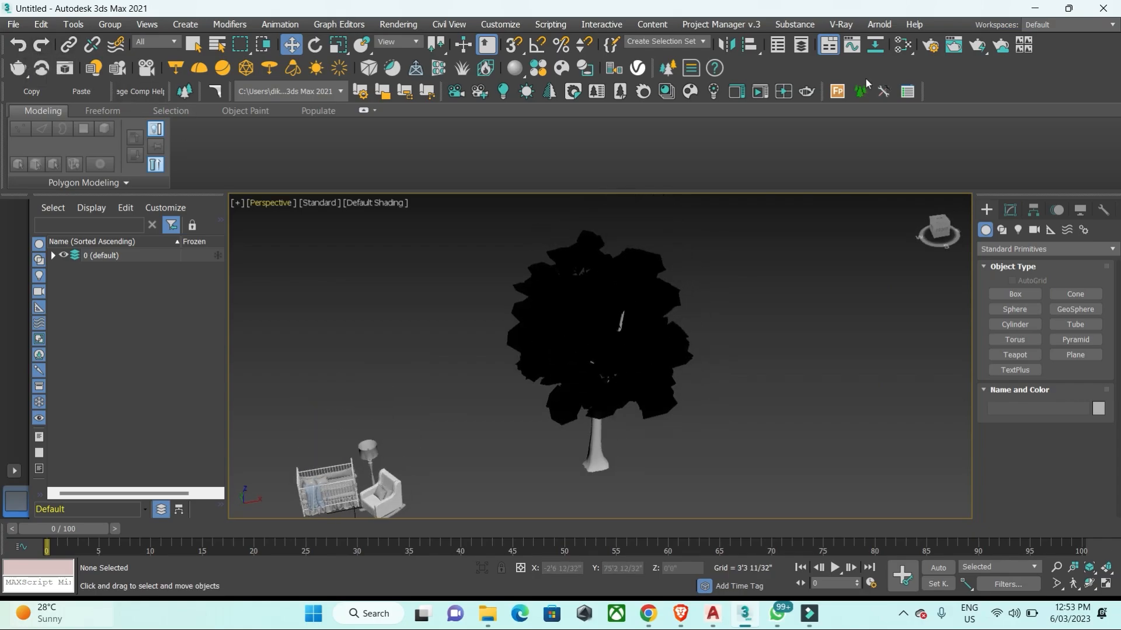
Relink the tree's missing bitmaps with the Relink Bitmaps script, using E:\3ds max library\p3\P3 as the search directory, and close the script
{"action": "left_click", "coordinate": [938, 91]}
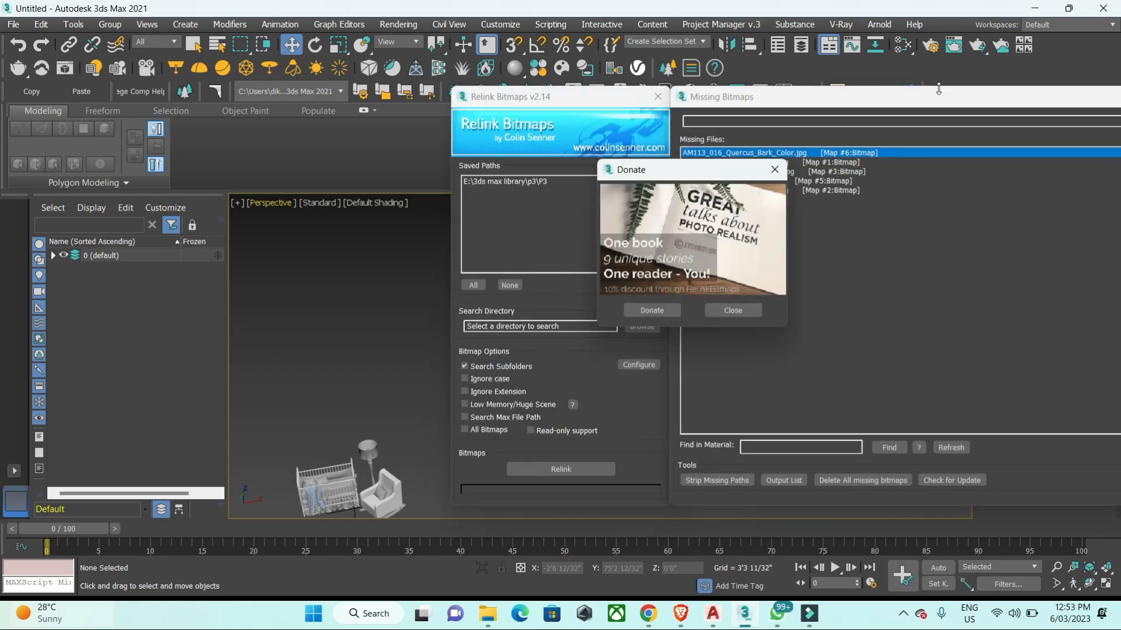
{"action": "left_click", "coordinate": [722, 315]}
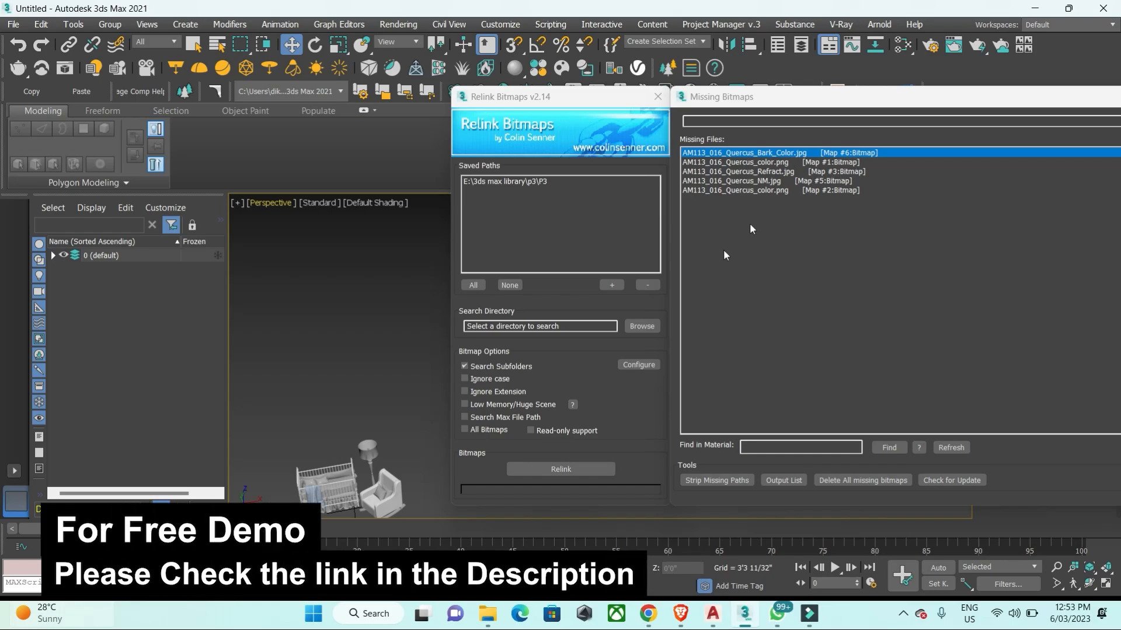
{"action": "left_click", "coordinate": [642, 327]}
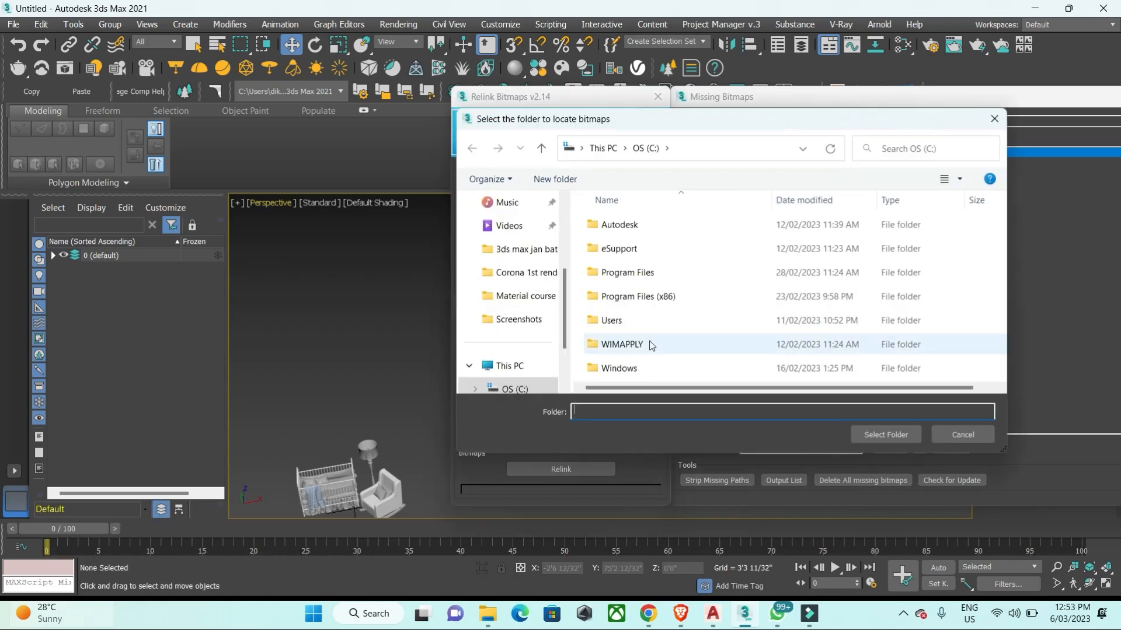
{"action": "scroll", "coordinate": [533, 354], "scroll_direction": "down", "scroll_amount": 2}
{"action": "left_click", "coordinate": [521, 344]}
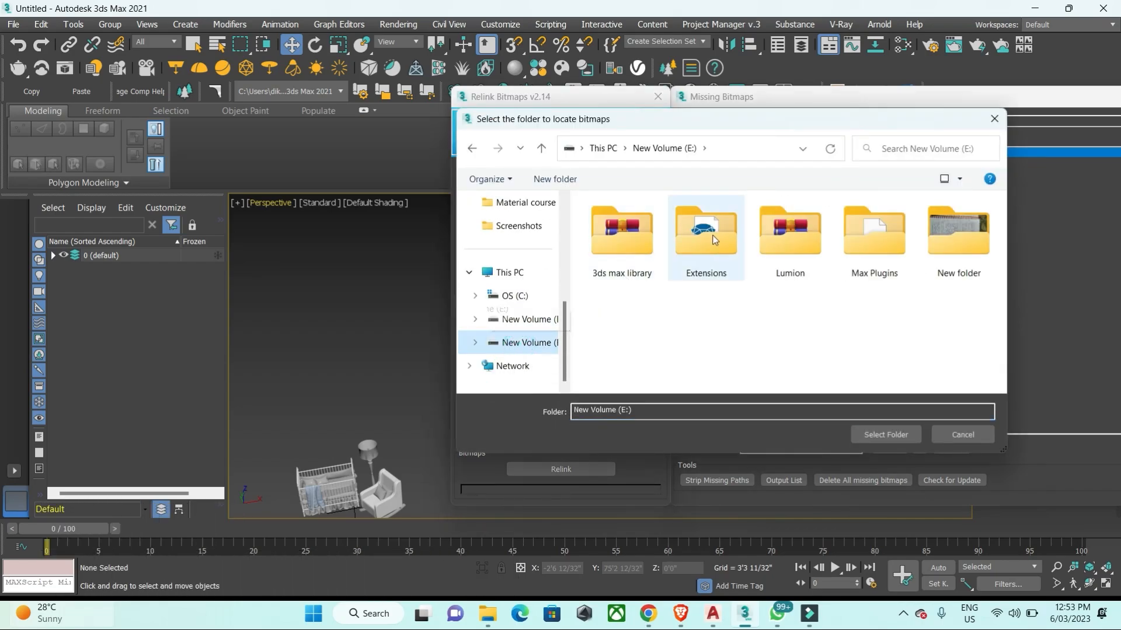
{"action": "double_click", "coordinate": [616, 233]}
{"action": "double_click", "coordinate": [606, 361]}
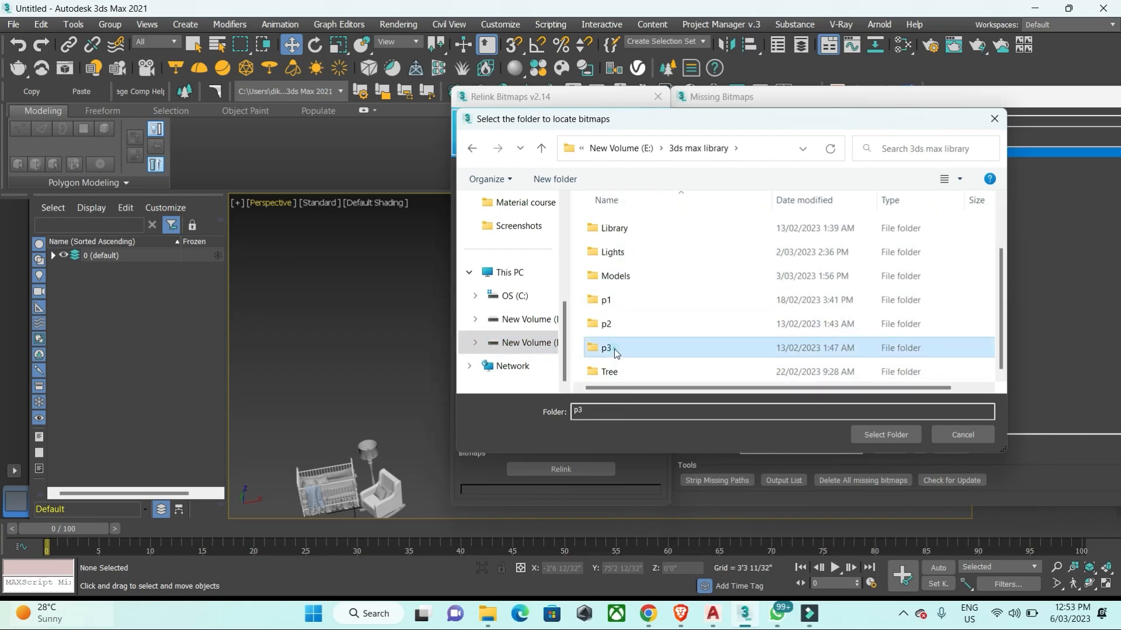
{"action": "double_click", "coordinate": [627, 227]}
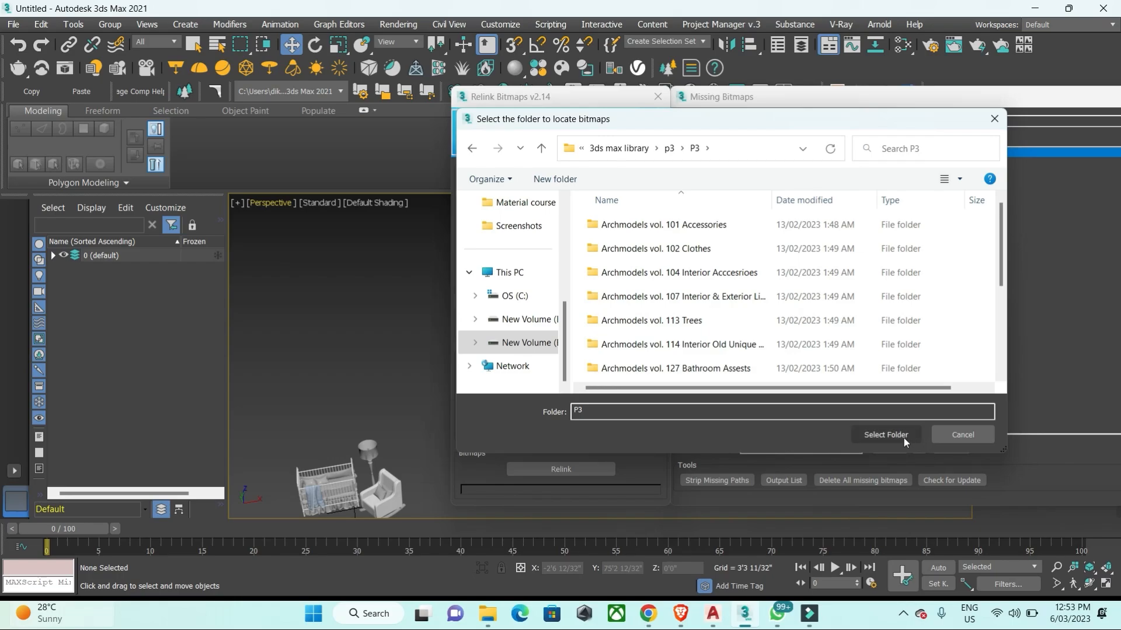
{"action": "left_click", "coordinate": [885, 434]}
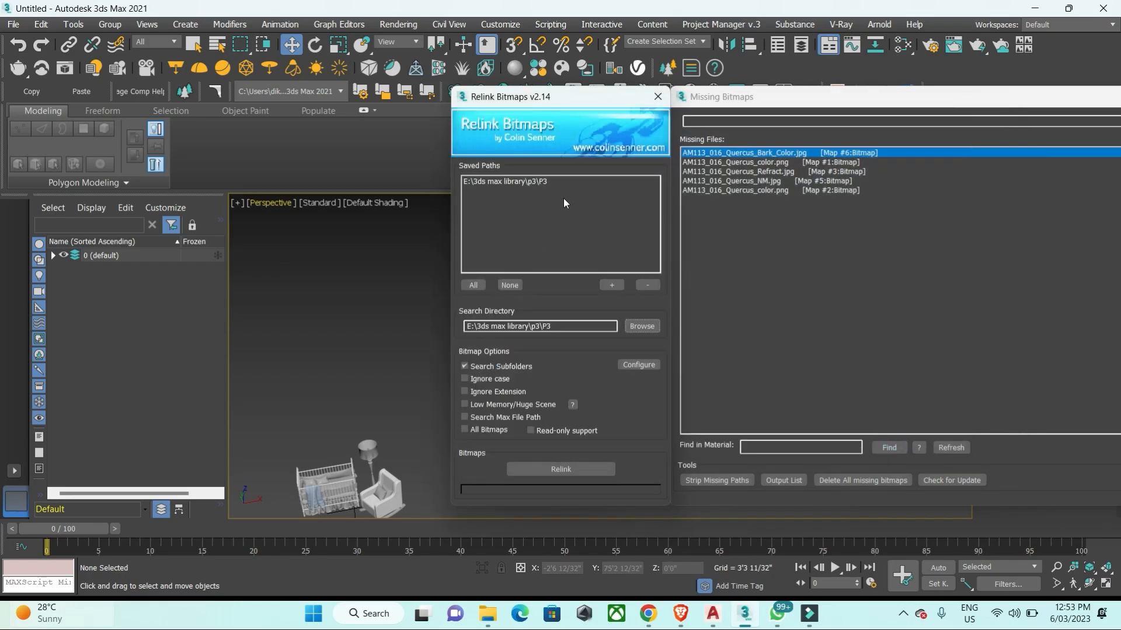
{"action": "left_click", "coordinate": [552, 471]}
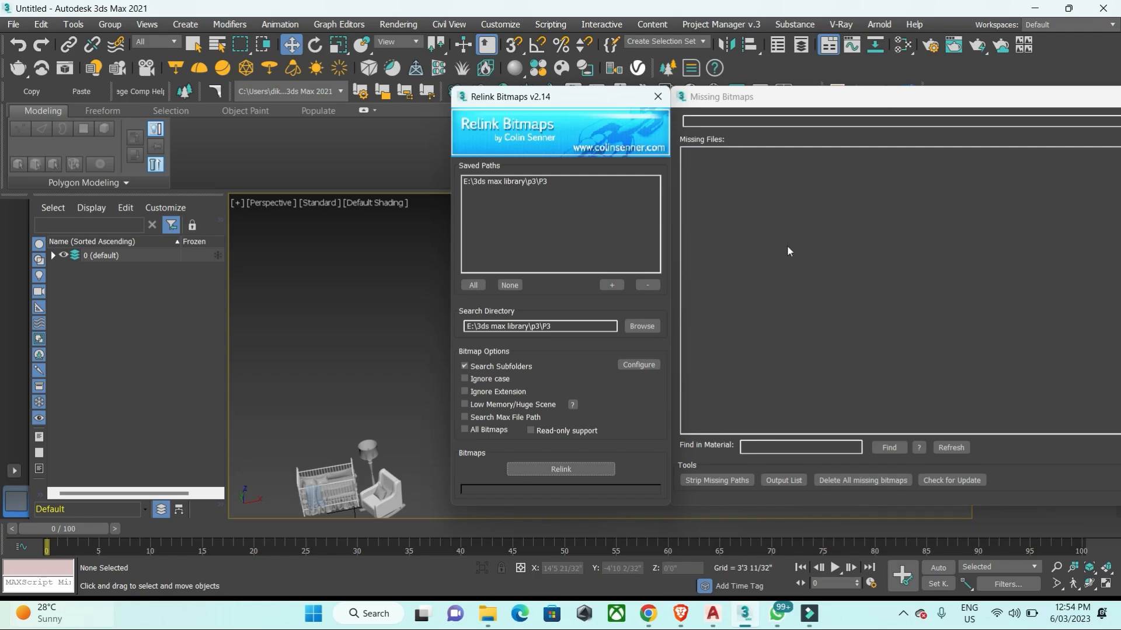
{"action": "left_click", "coordinate": [654, 96]}
Examine the relinked foliage and bark textures of the tree in the Perspective view
{"action": "left_click", "coordinate": [625, 371]}
{"action": "scroll", "coordinate": [625, 372], "scroll_direction": "up", "scroll_amount": 4}
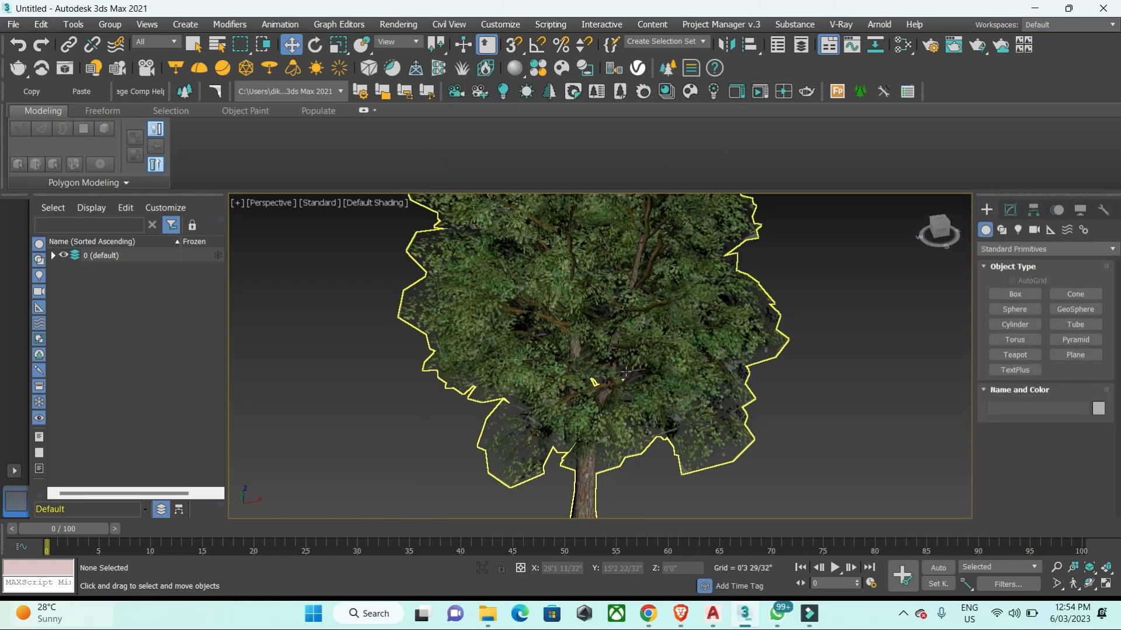
{"action": "scroll", "coordinate": [661, 374], "scroll_direction": "up", "scroll_amount": 3}
{"action": "scroll", "coordinate": [661, 374], "scroll_direction": "down", "scroll_amount": 5}
{"action": "middle_click_drag", "start_coordinate": [664, 370], "coordinate": [567, 443], "text": "alt"}
{"action": "scroll", "coordinate": [584, 435], "scroll_direction": "up", "scroll_amount": 3}
{"action": "scroll", "coordinate": [628, 394], "scroll_direction": "down", "scroll_amount": 4}
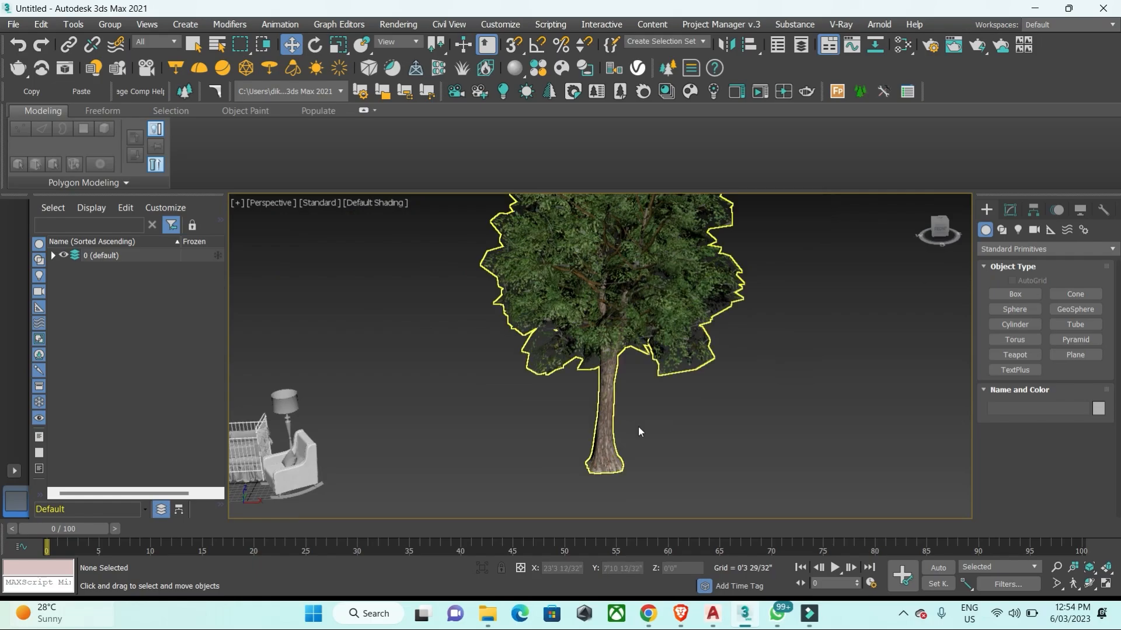
{"action": "scroll", "coordinate": [631, 357], "scroll_direction": "down", "scroll_amount": 5}
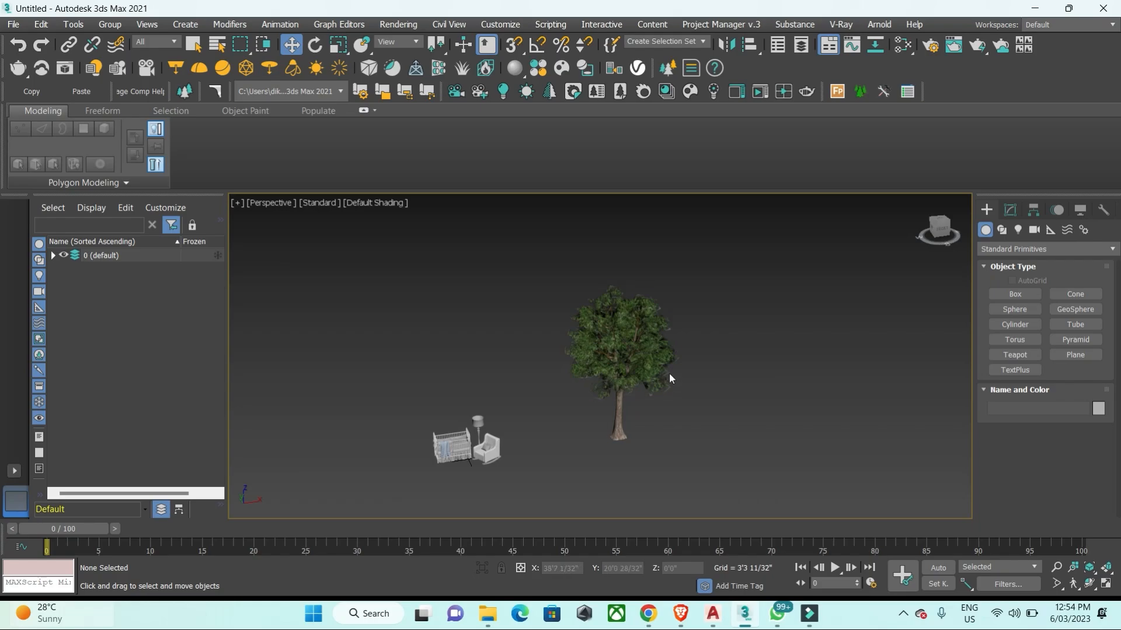
Start merging another file and browse to the vray folder of Archmodels vol. 75 Plants in 3ds max library\p2\50-100
{"action": "left_click", "coordinate": [13, 24]}
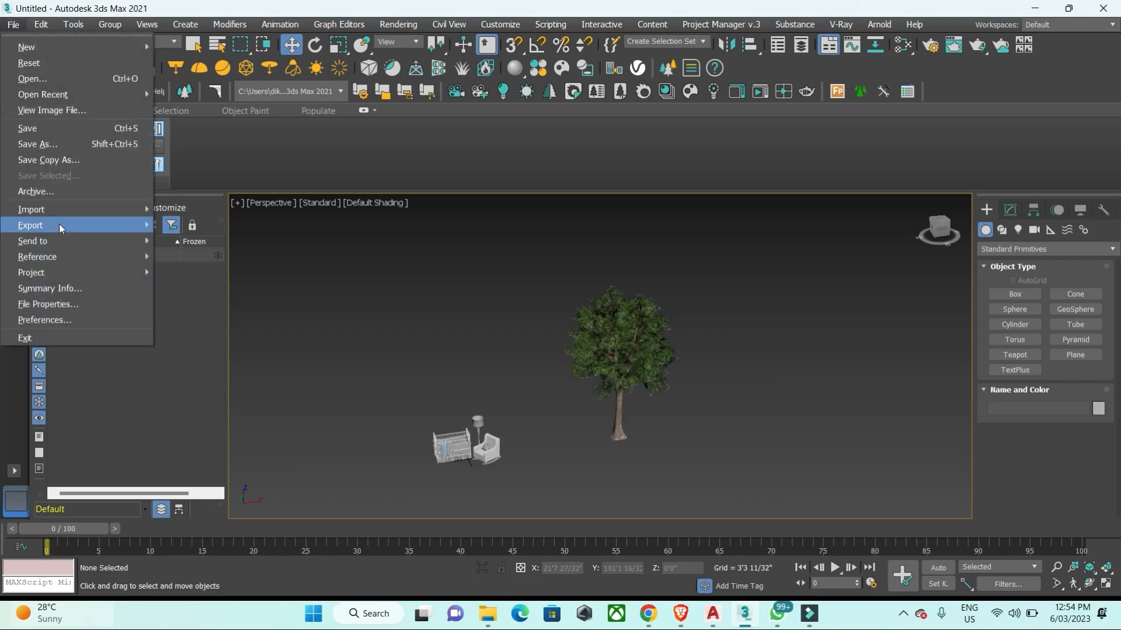
{"action": "mouse_move", "coordinate": [35, 209]}
{"action": "left_click", "coordinate": [176, 225]}
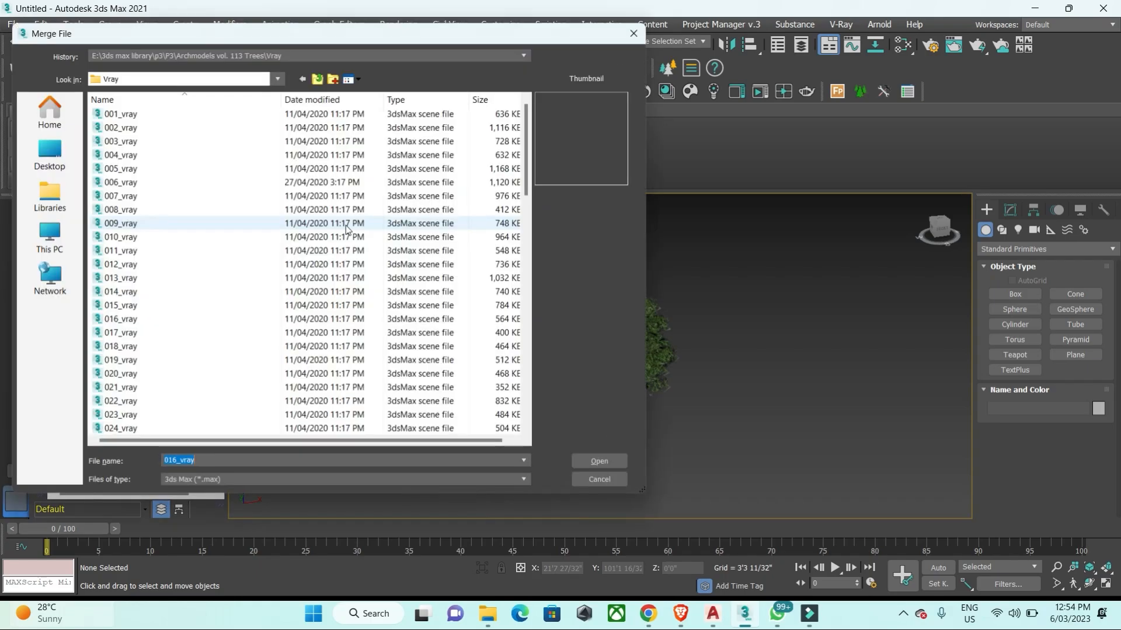
{"action": "scroll", "coordinate": [208, 343], "scroll_direction": "down", "scroll_amount": 10}
{"action": "left_click", "coordinate": [124, 391]}
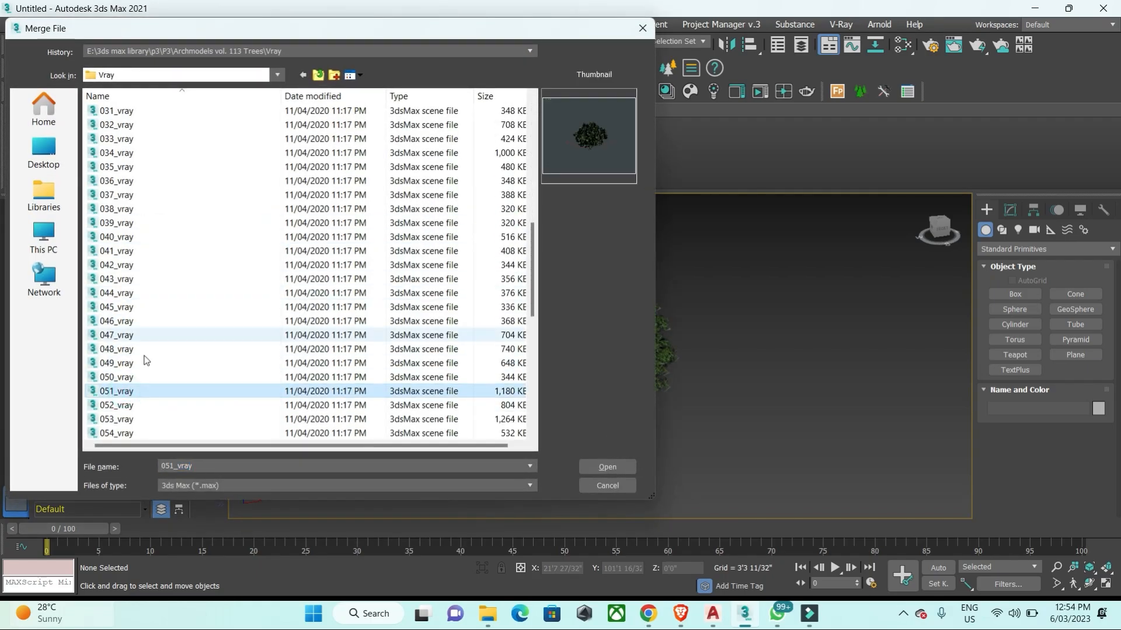
{"action": "left_click", "coordinate": [278, 75]}
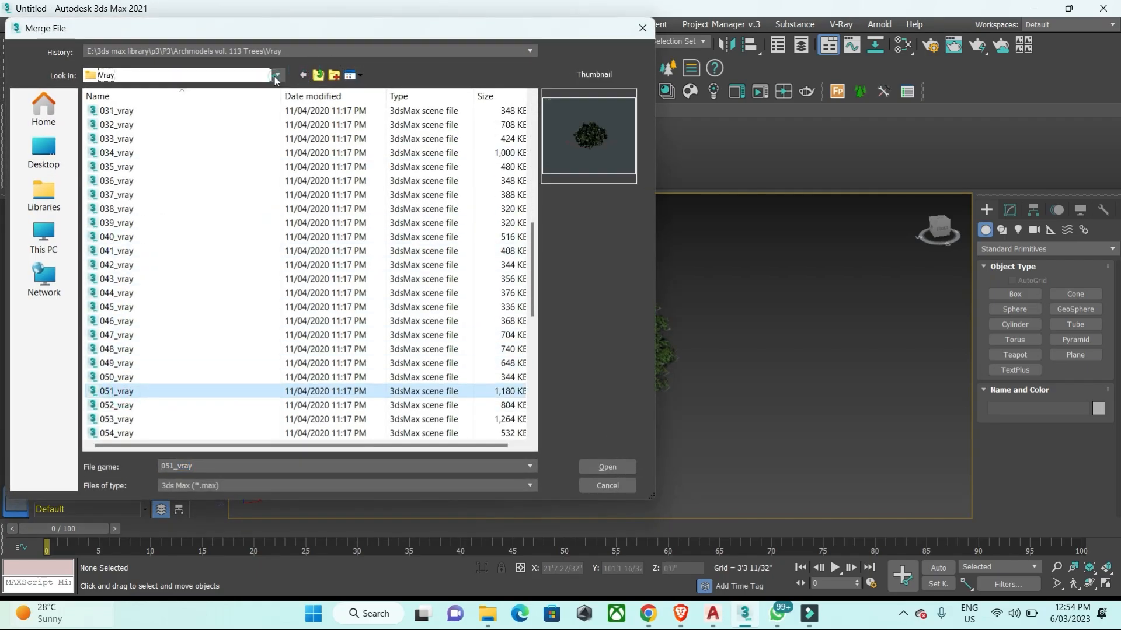
{"action": "left_click", "coordinate": [142, 323]}
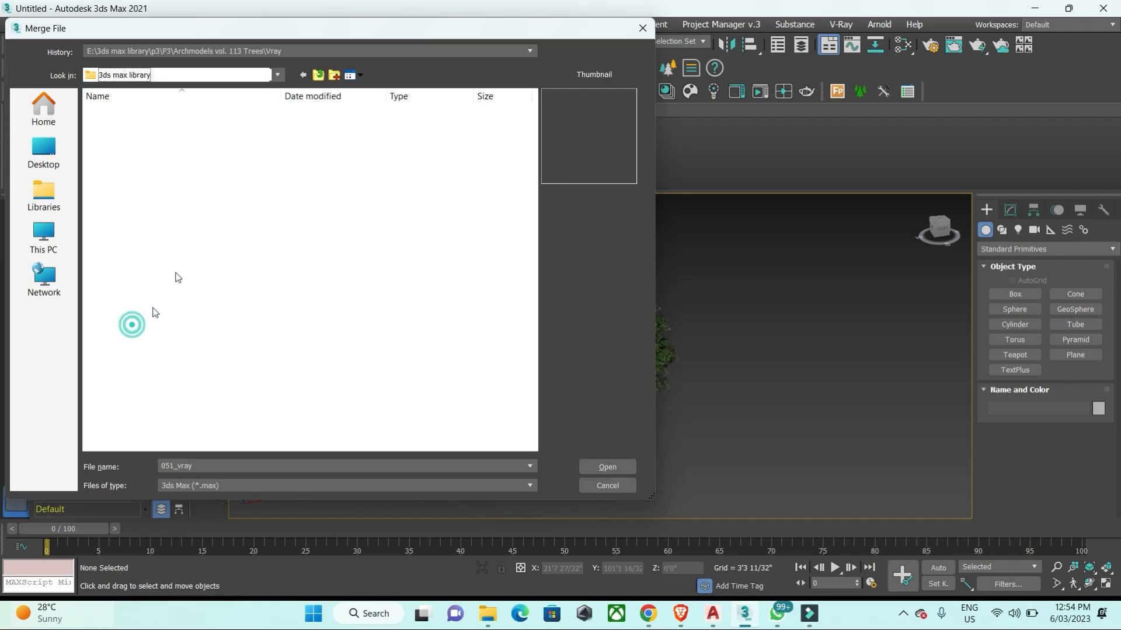
{"action": "double_click", "coordinate": [116, 209]}
{"action": "double_click", "coordinate": [129, 112]}
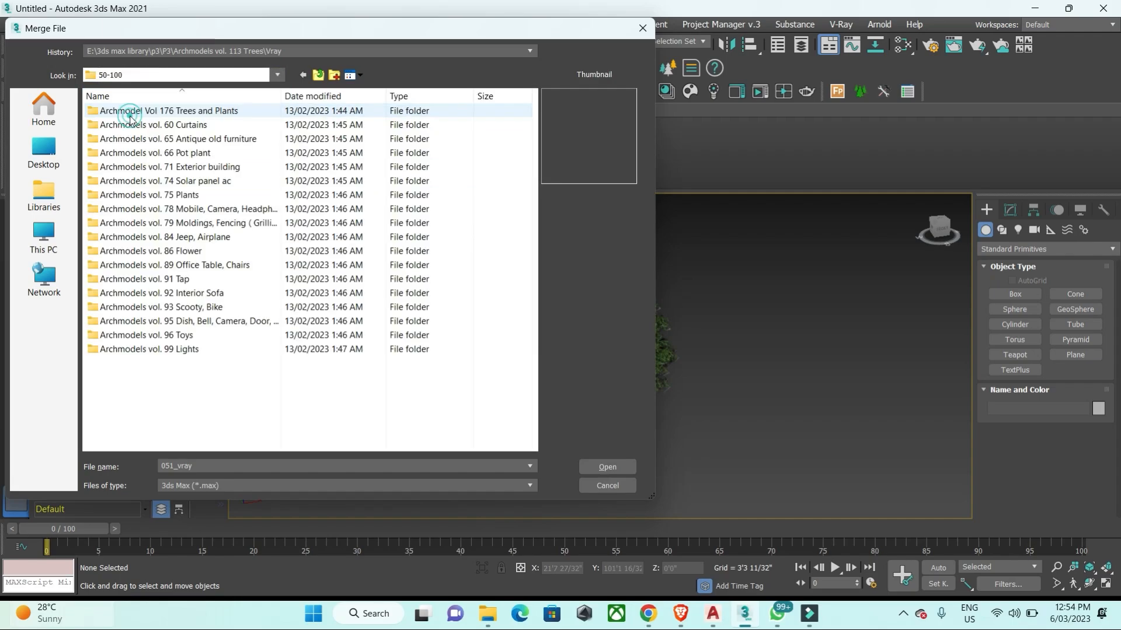
{"action": "double_click", "coordinate": [203, 195]}
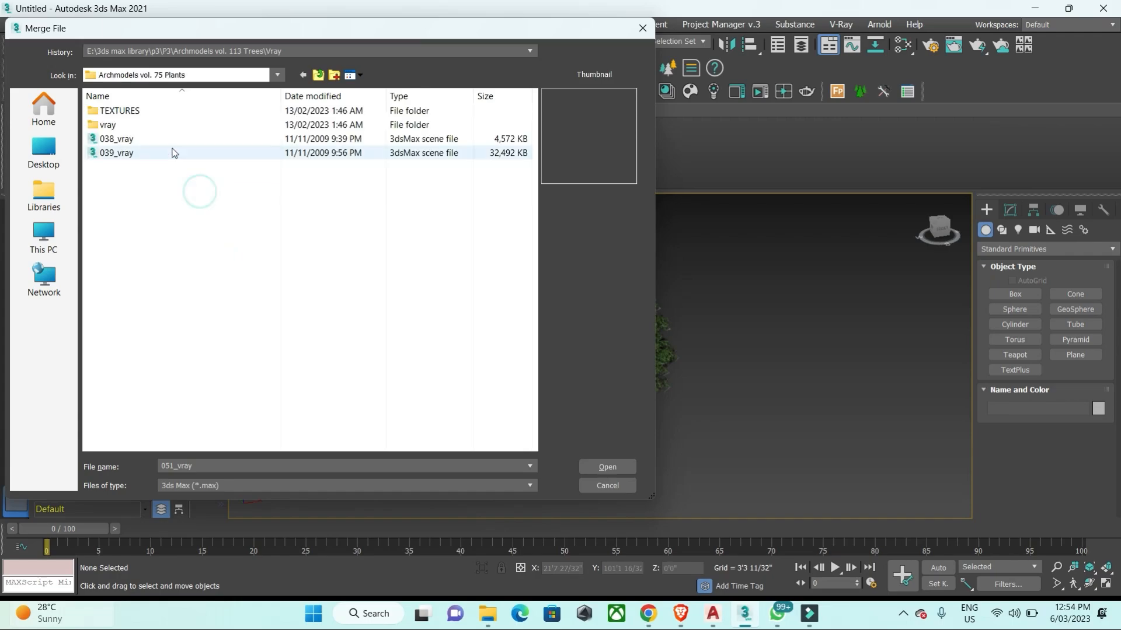
{"action": "double_click", "coordinate": [136, 111]}
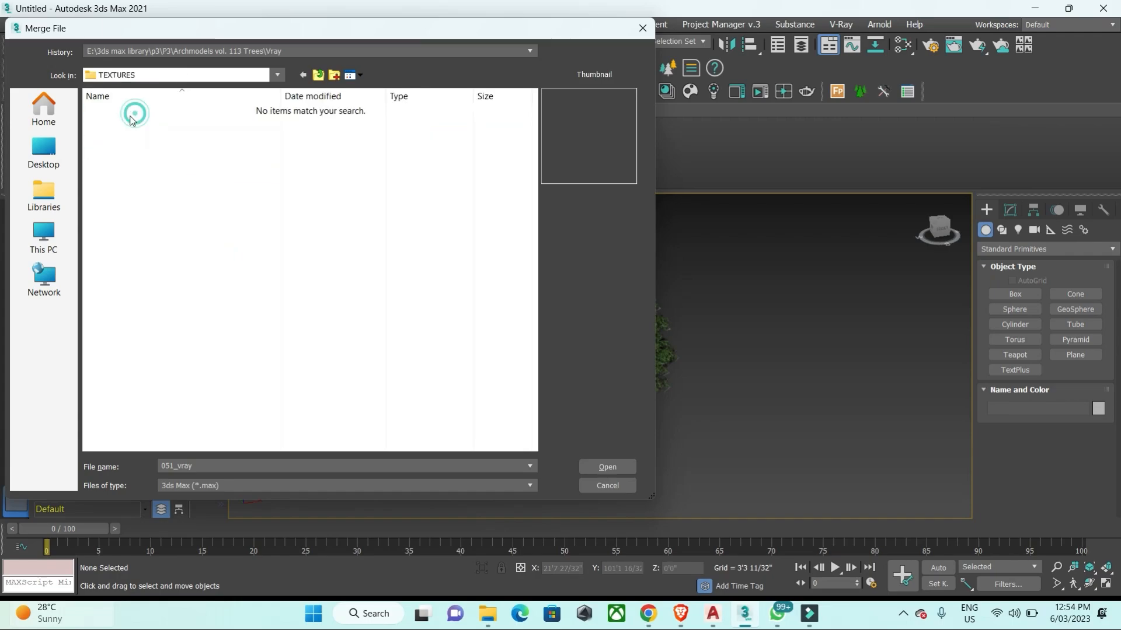
{"action": "left_click", "coordinate": [300, 75]}
{"action": "double_click", "coordinate": [110, 123]}
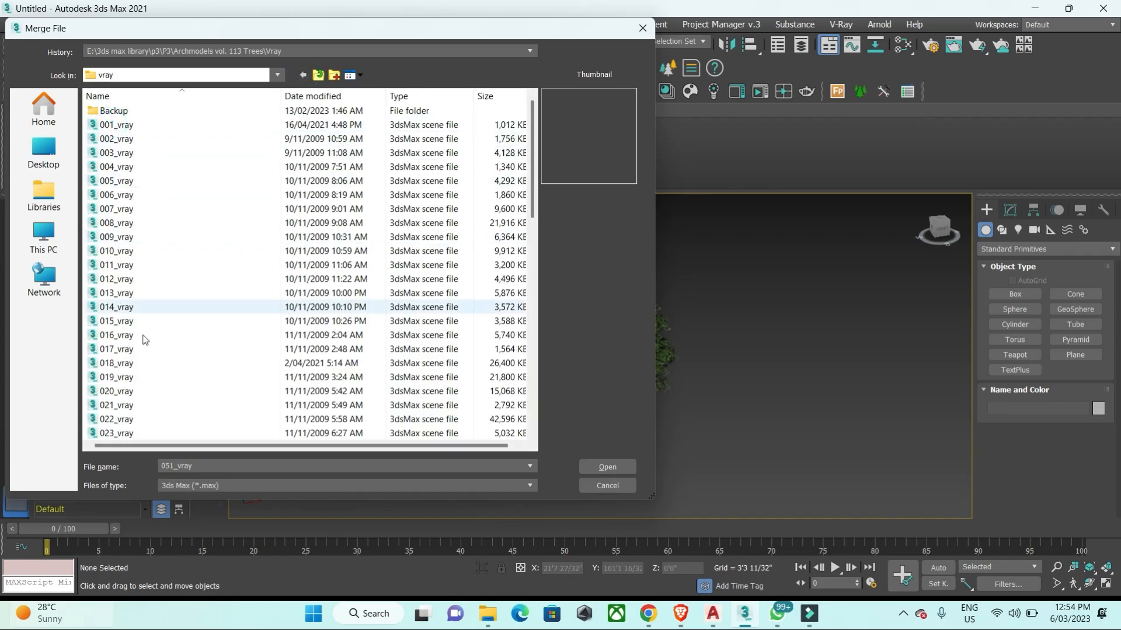
Merge all objects from 015_vray into the scene and dismiss the Scene Converter
{"action": "left_click", "coordinate": [140, 325]}
{"action": "left_click", "coordinate": [607, 467]}
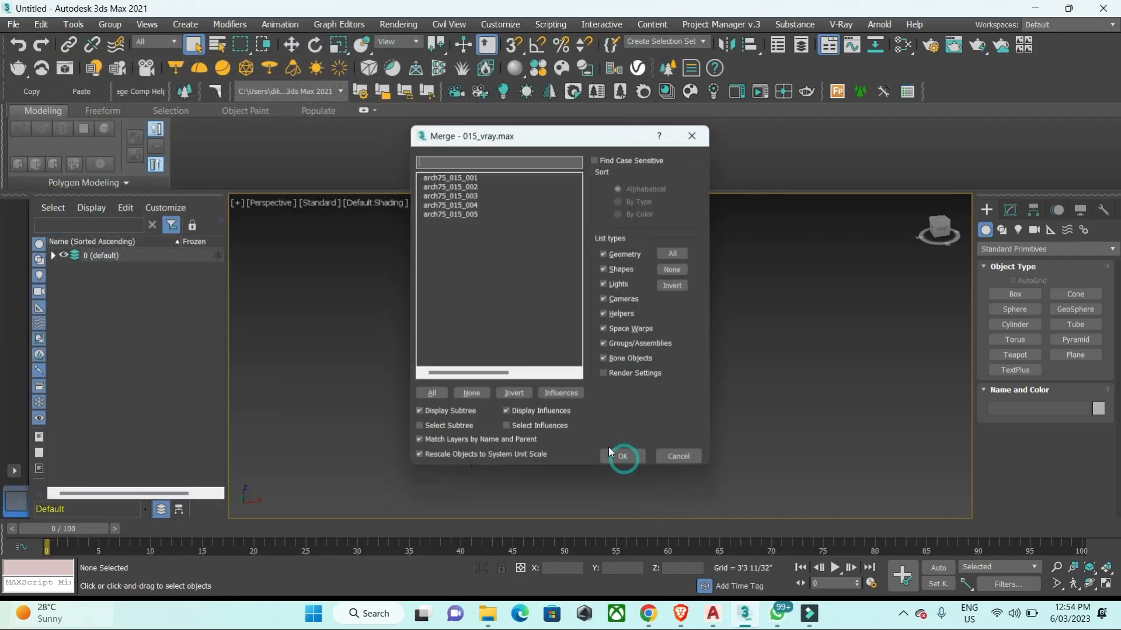
{"action": "left_click", "coordinate": [430, 396]}
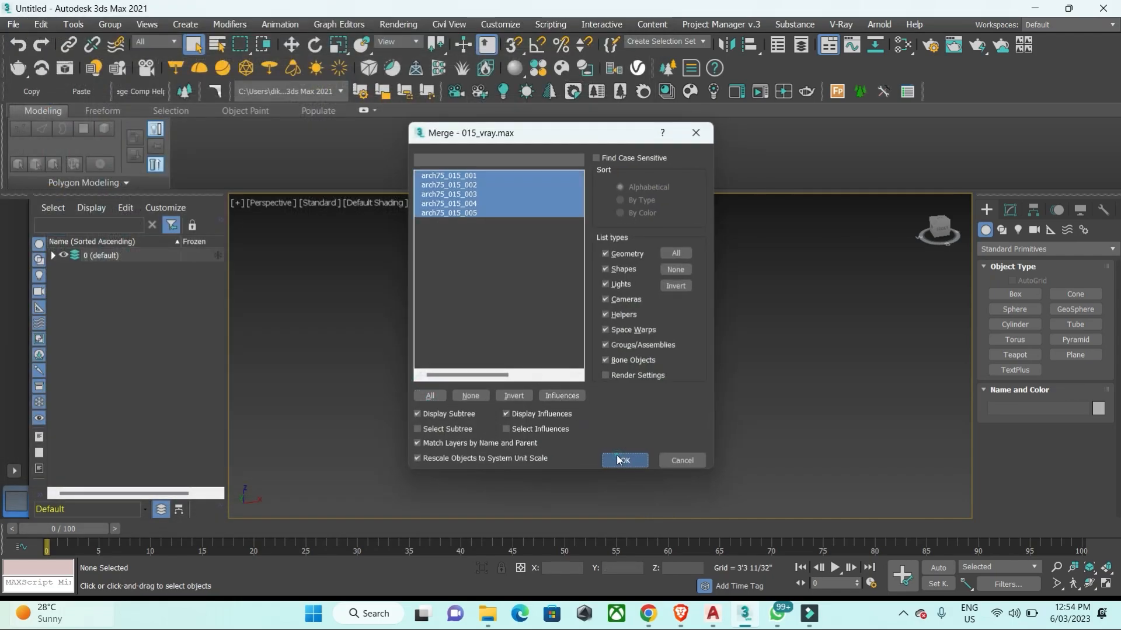
{"action": "left_click", "coordinate": [624, 460]}
{"action": "left_click", "coordinate": [846, 150]}
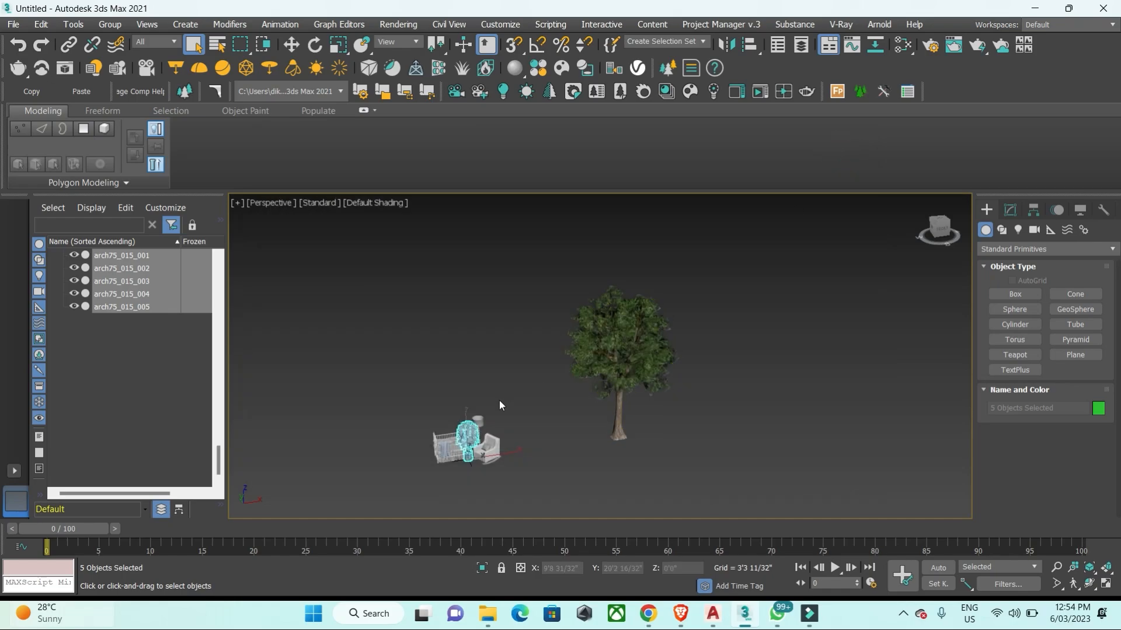
Move the merged potted plant away from the nursery furniture so it stands between the set and the tree, and deselect it
{"action": "key", "text": "w"}
{"action": "left_click_drag", "start_coordinate": [482, 438], "coordinate": [549, 444]}
{"action": "left_click", "coordinate": [568, 463]}
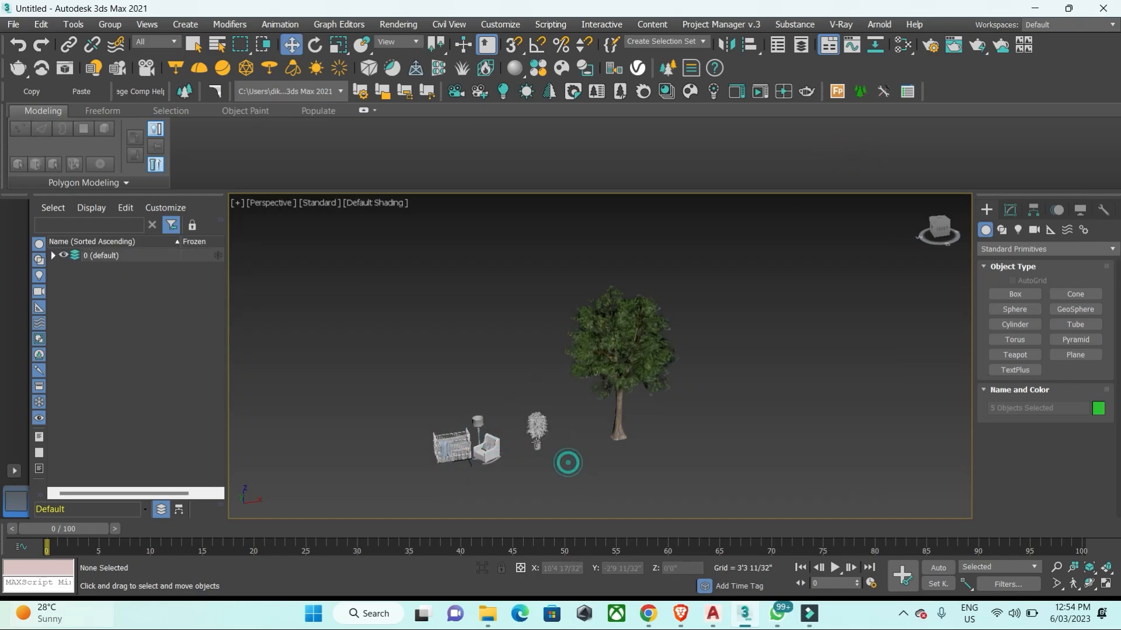
{"action": "scroll", "coordinate": [594, 462], "scroll_direction": "up", "scroll_amount": 5}
{"action": "scroll", "coordinate": [563, 443], "scroll_direction": "up", "scroll_amount": 3}
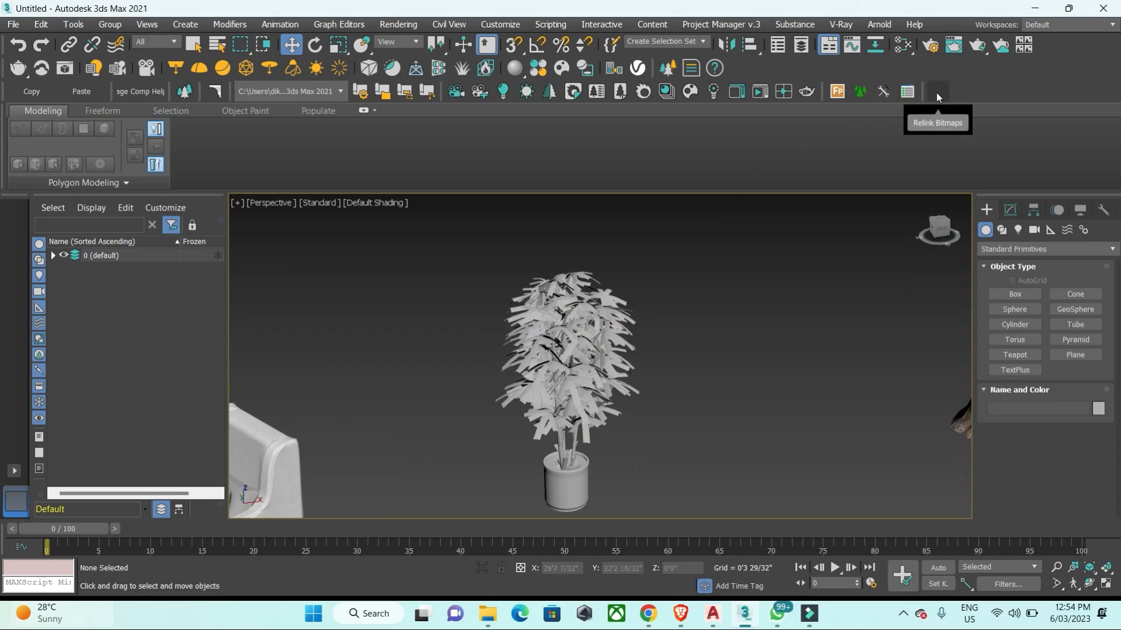
Install the Collect Asset script by dropping collect_asset_v2.099b.mzp from the Desktop's New folder (3) into the 3ds Max viewport, and dismiss the installation message
{"action": "left_click", "coordinate": [482, 613]}
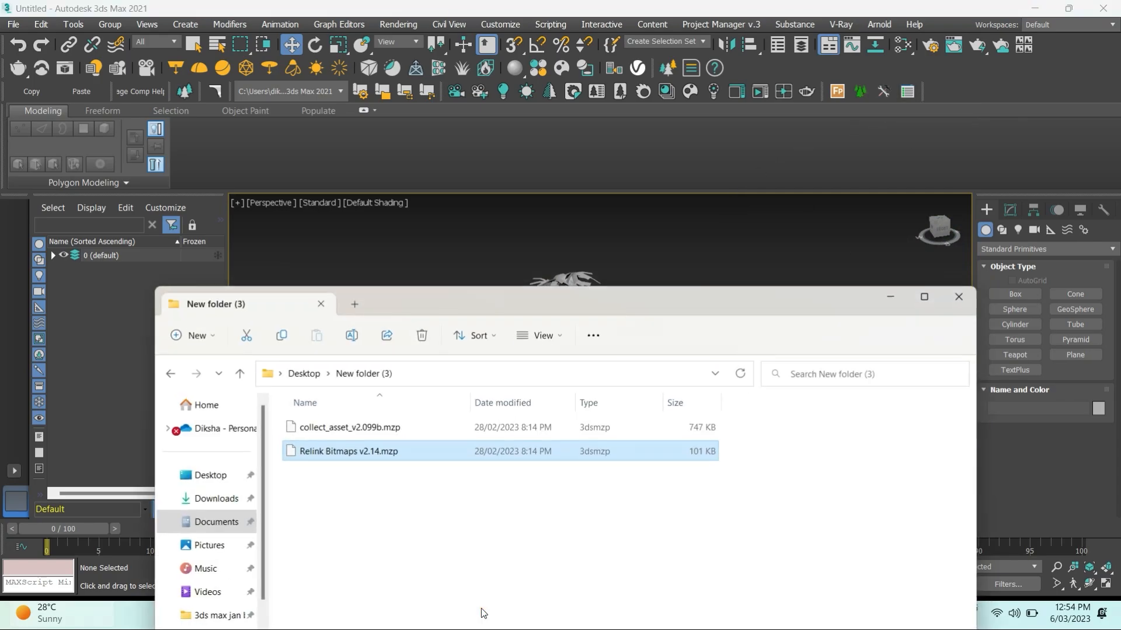
{"action": "left_click_drag", "start_coordinate": [547, 293], "coordinate": [672, 354]}
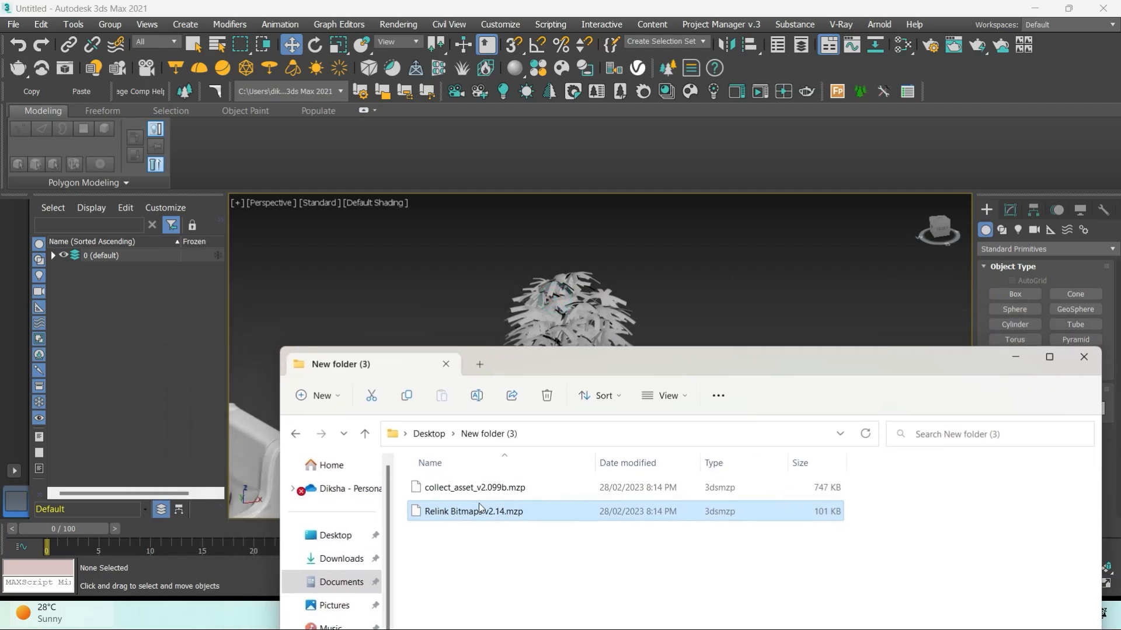
{"action": "left_click", "coordinate": [513, 493]}
{"action": "left_click_drag", "start_coordinate": [535, 489], "coordinate": [677, 266]}
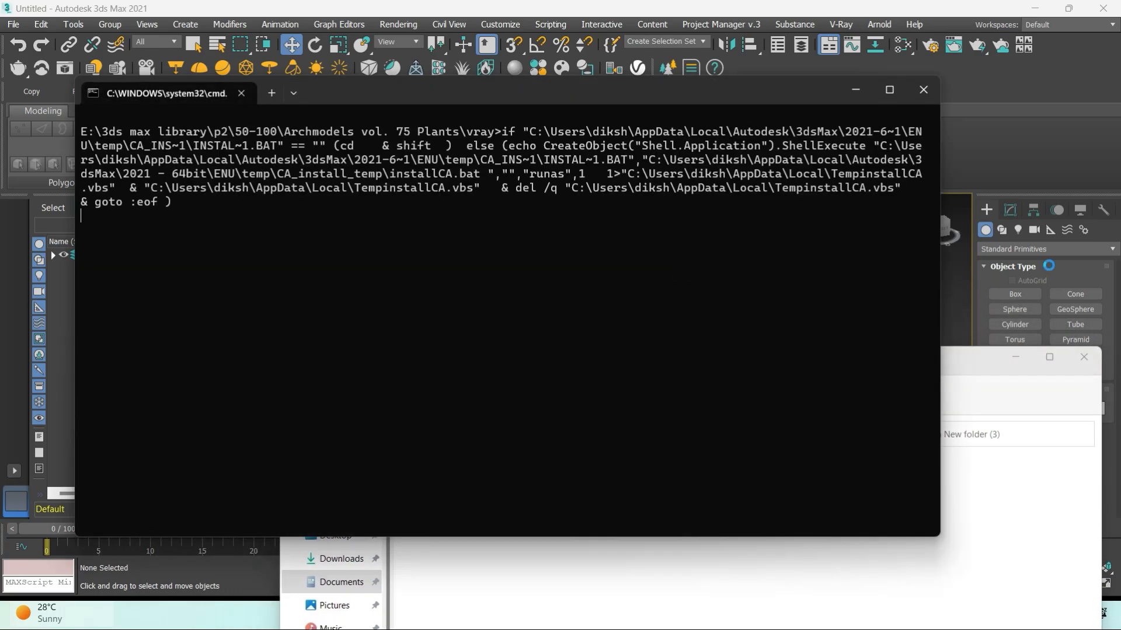
{"action": "left_click", "coordinate": [924, 89]}
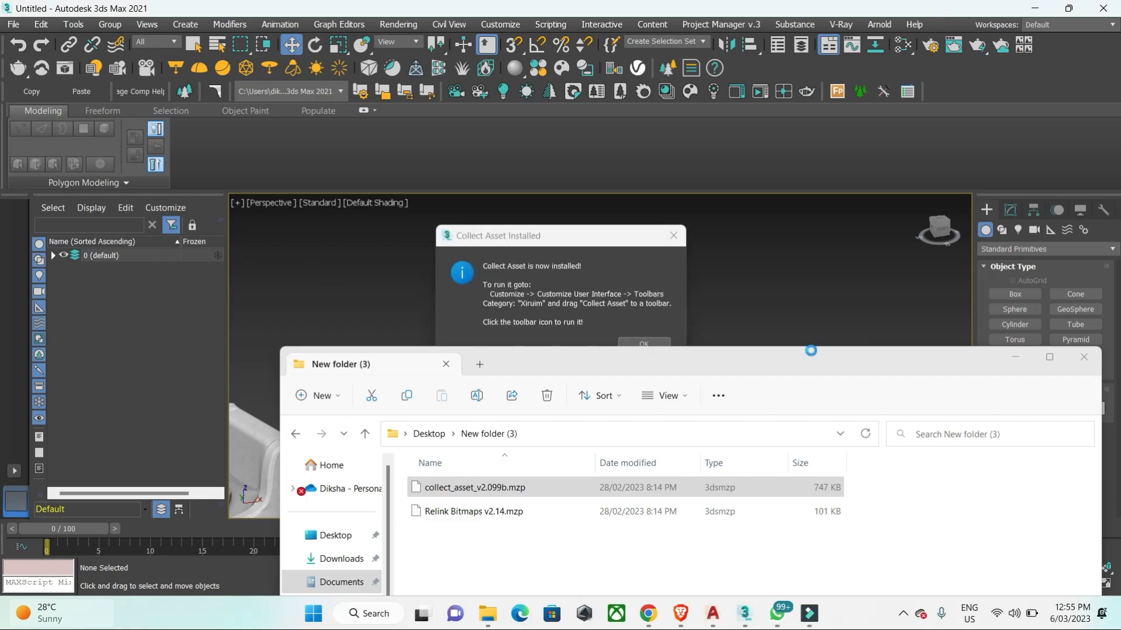
{"action": "left_click", "coordinate": [649, 317]}
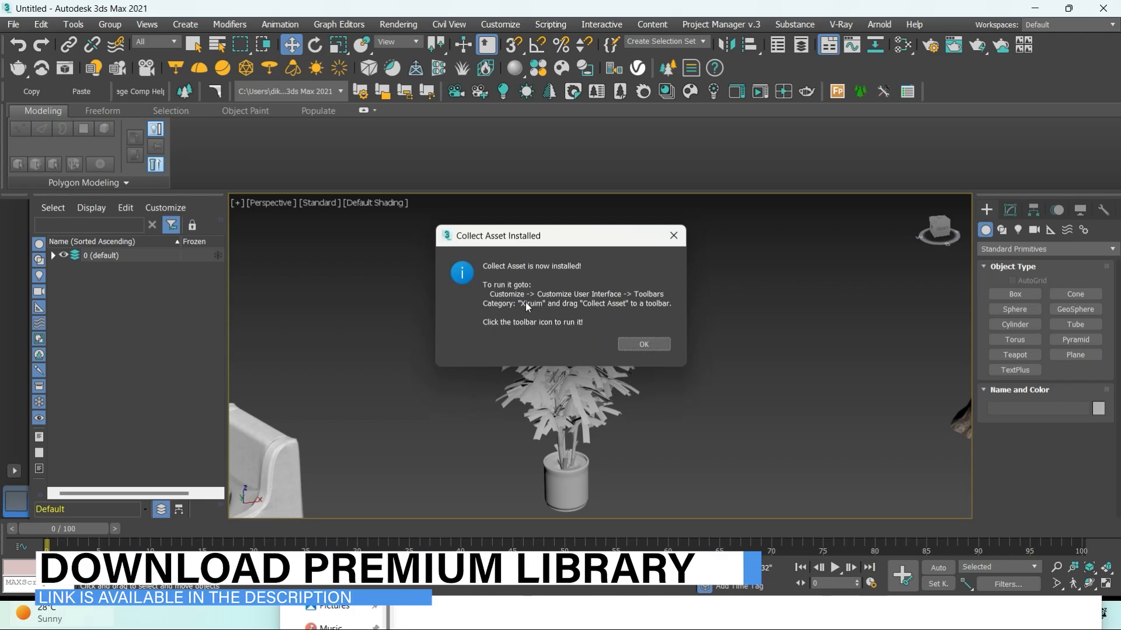
{"action": "left_click", "coordinate": [645, 344]}
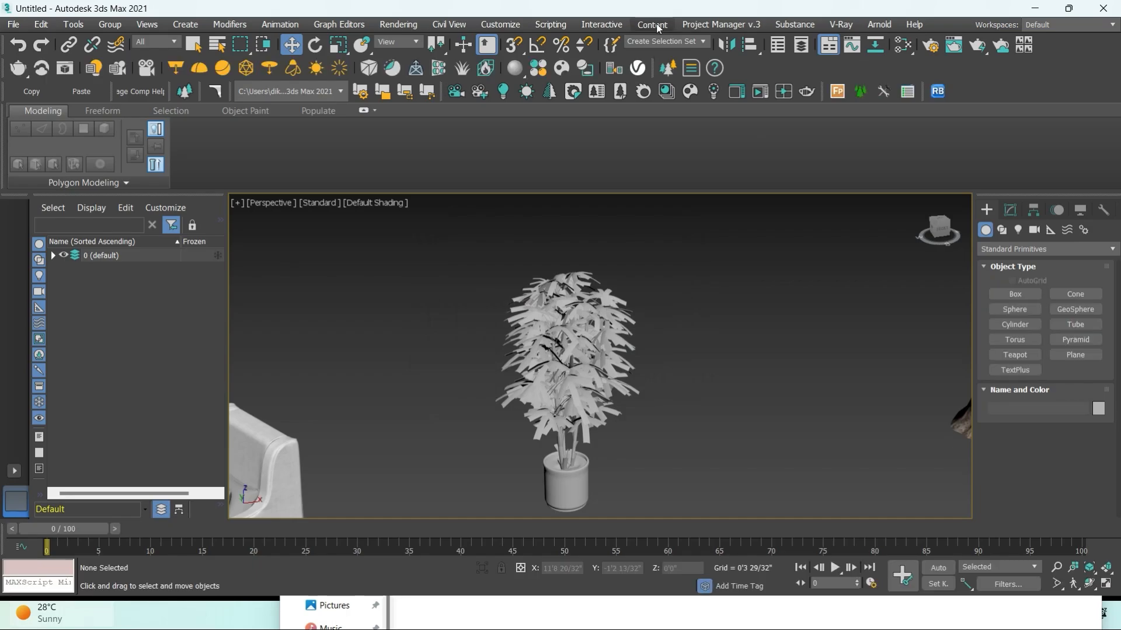
Open the user interface customization for toolbars and choose the Xiruim category in the Main UI group
{"action": "left_click", "coordinate": [507, 25]}
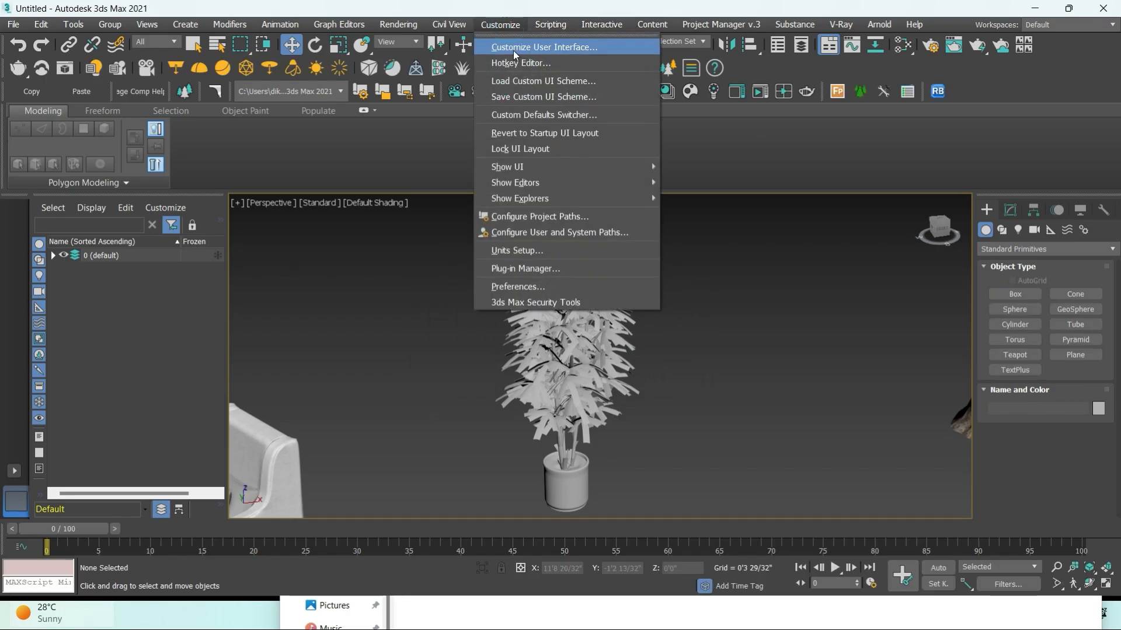
{"action": "left_click", "coordinate": [513, 50]}
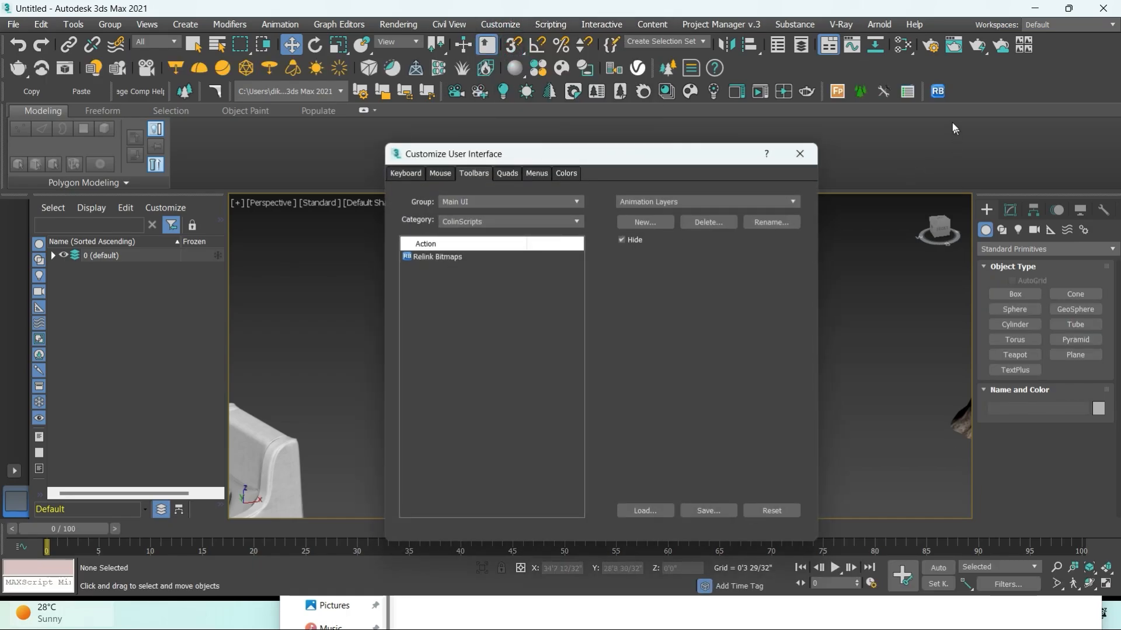
{"action": "left_click", "coordinate": [576, 222]}
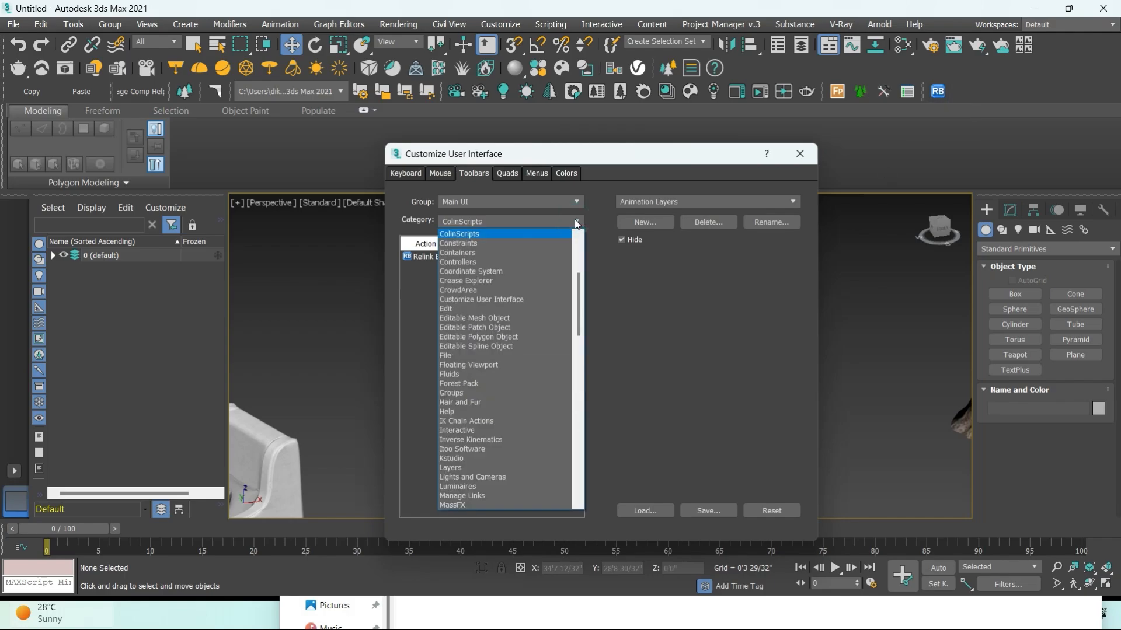
{"action": "key", "text": "x"}
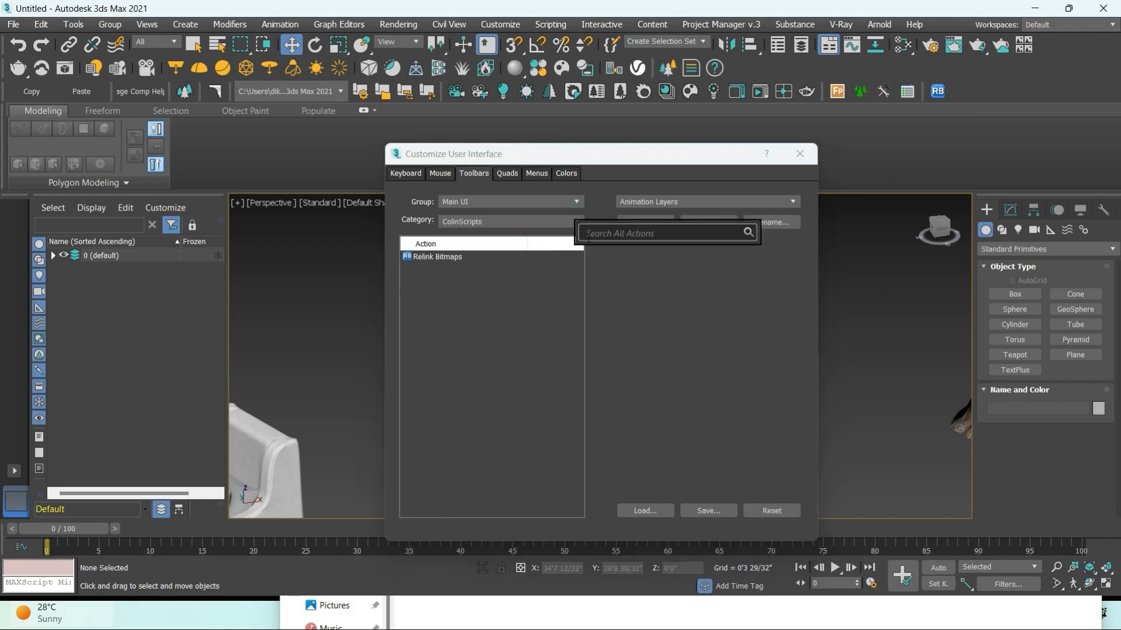
{"action": "left_click", "coordinate": [747, 233]}
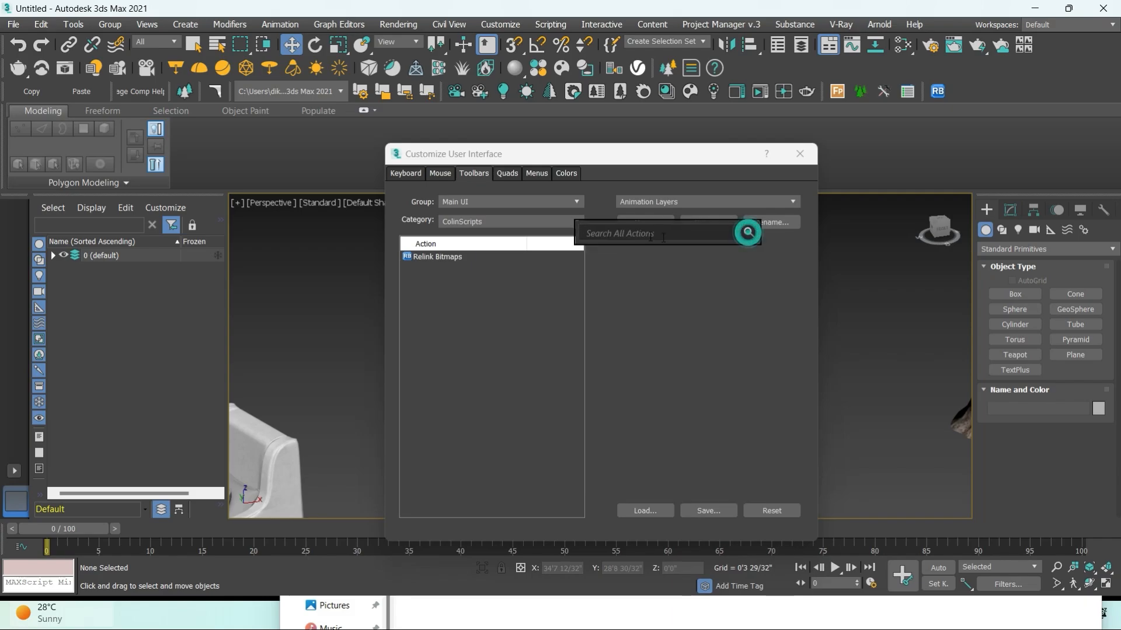
{"action": "left_click", "coordinate": [576, 221]}
{"action": "scroll", "coordinate": [506, 356], "scroll_direction": "down", "scroll_amount": 5}
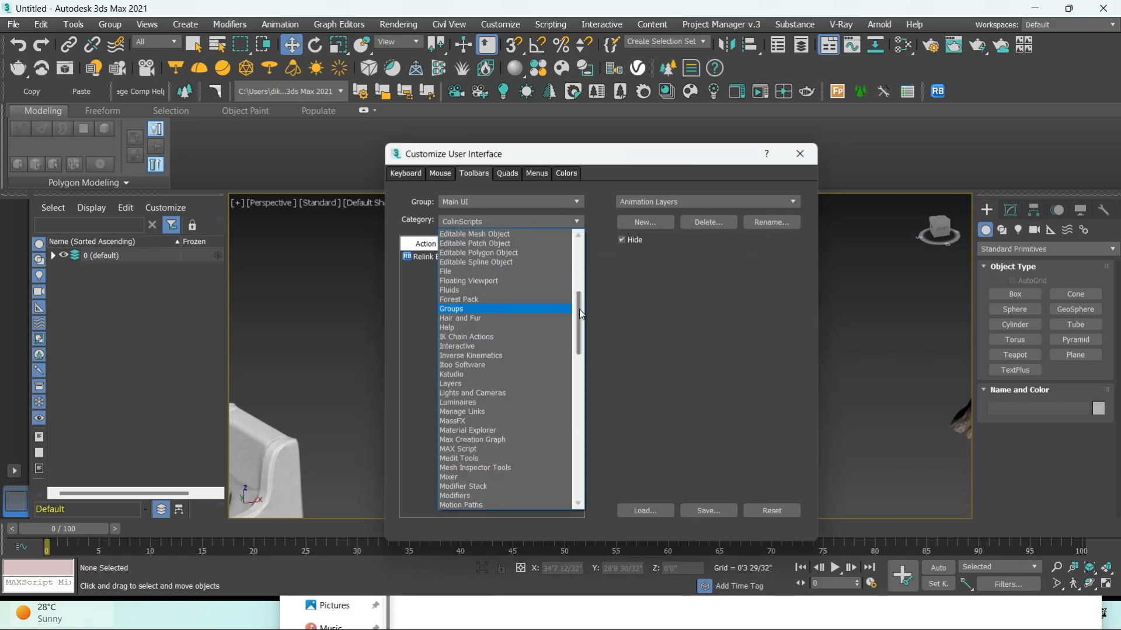
{"action": "left_click_drag", "start_coordinate": [579, 314], "coordinate": [581, 481]}
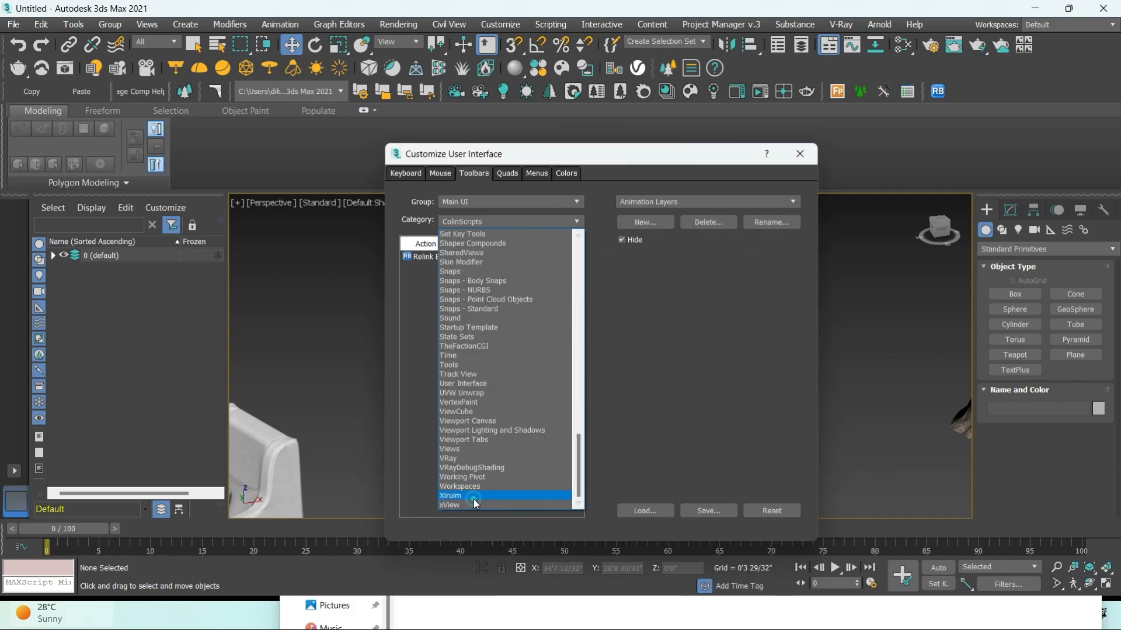
{"action": "left_click", "coordinate": [509, 495]}
Add the Collect Aasset 2 action to the toolbar beside Relink Bitmaps and close the customization dialog
{"action": "left_click", "coordinate": [448, 255]}
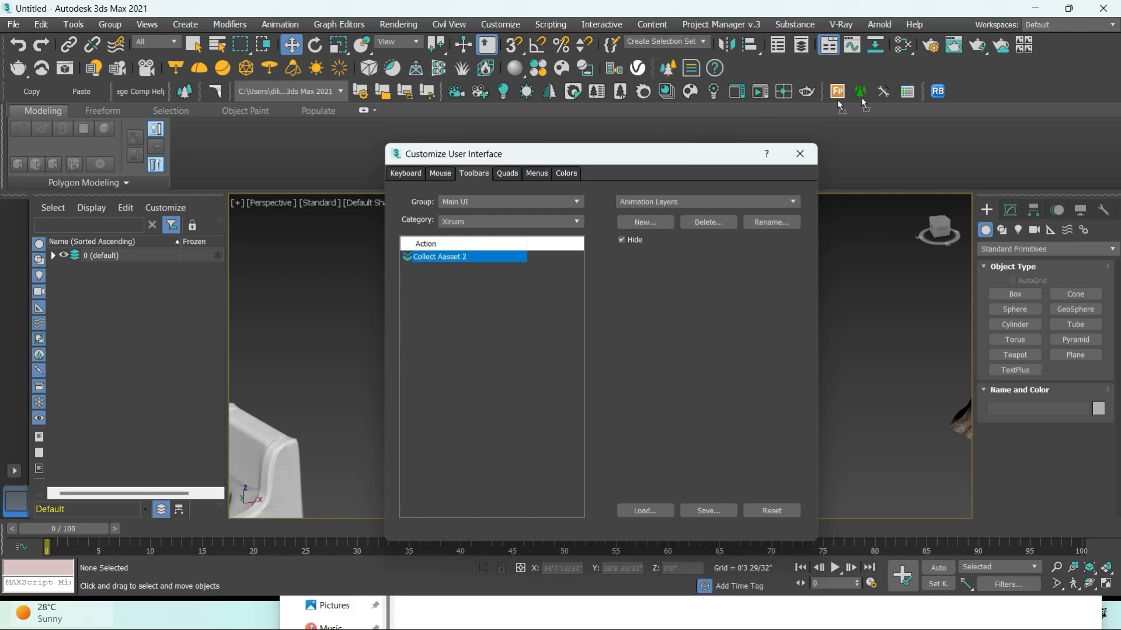
{"action": "left_click_drag", "start_coordinate": [447, 260], "coordinate": [947, 93]}
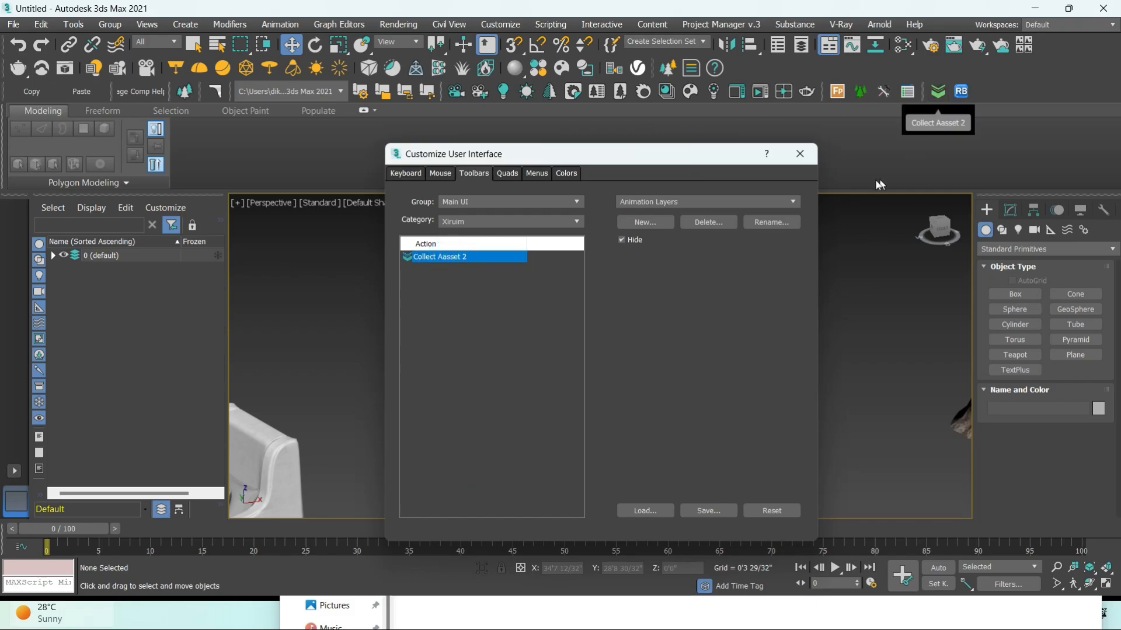
{"action": "left_click", "coordinate": [803, 155]}
Open Collect Asset, set the missing-texture search path to E:\3ds max library\p2\50-100, and run the search
{"action": "left_click", "coordinate": [936, 92]}
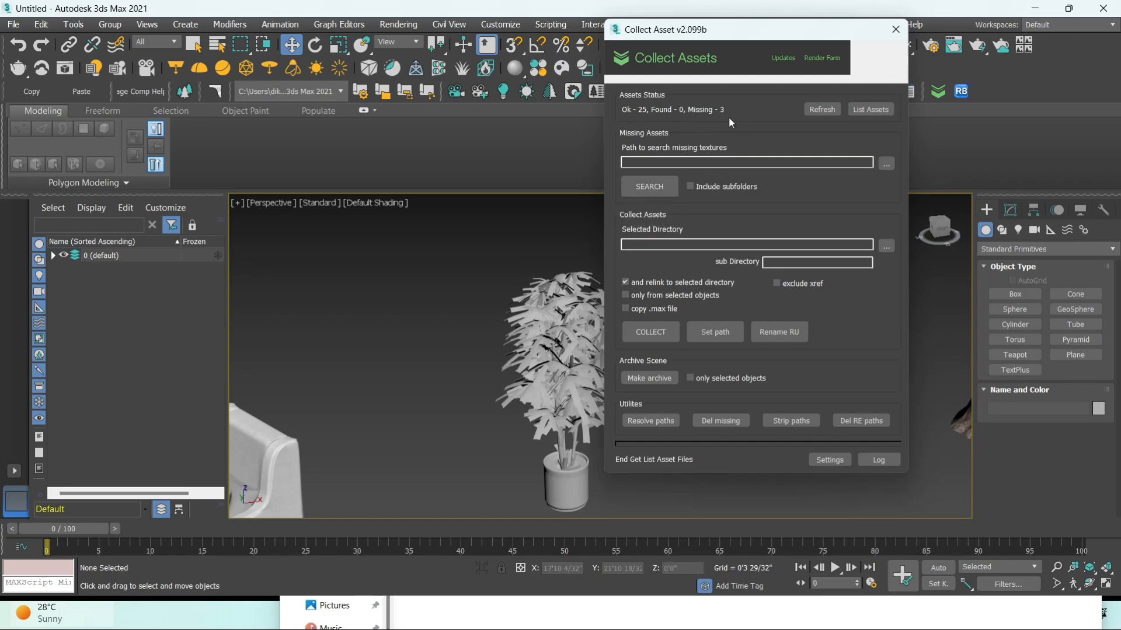
{"action": "left_click", "coordinate": [671, 187]}
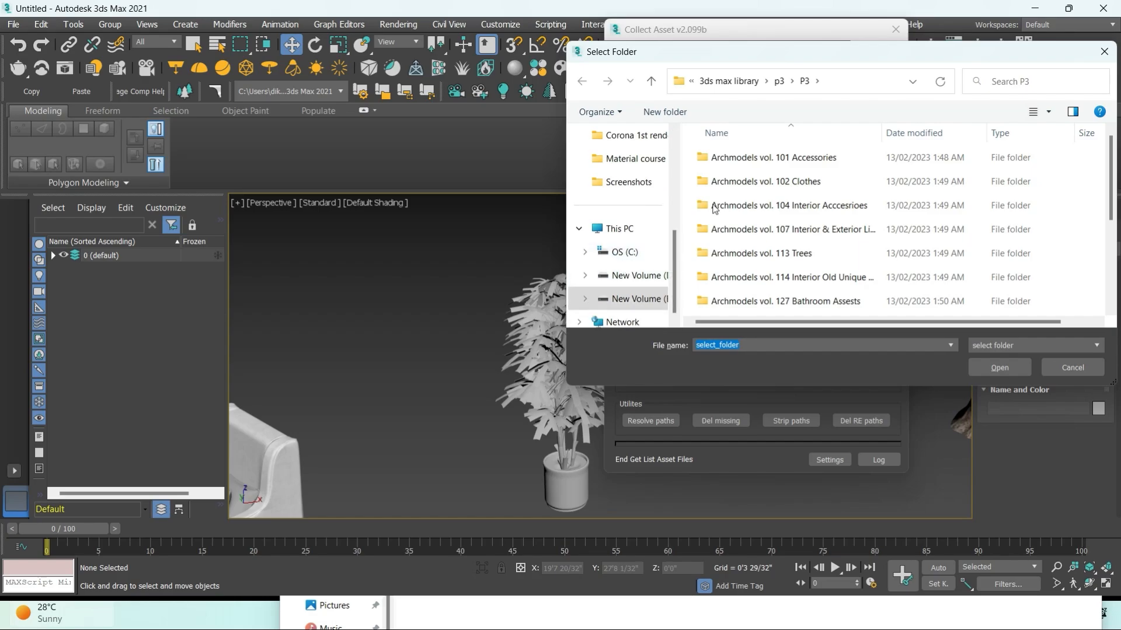
{"action": "left_click", "coordinate": [778, 83]}
{"action": "double_click", "coordinate": [819, 157]}
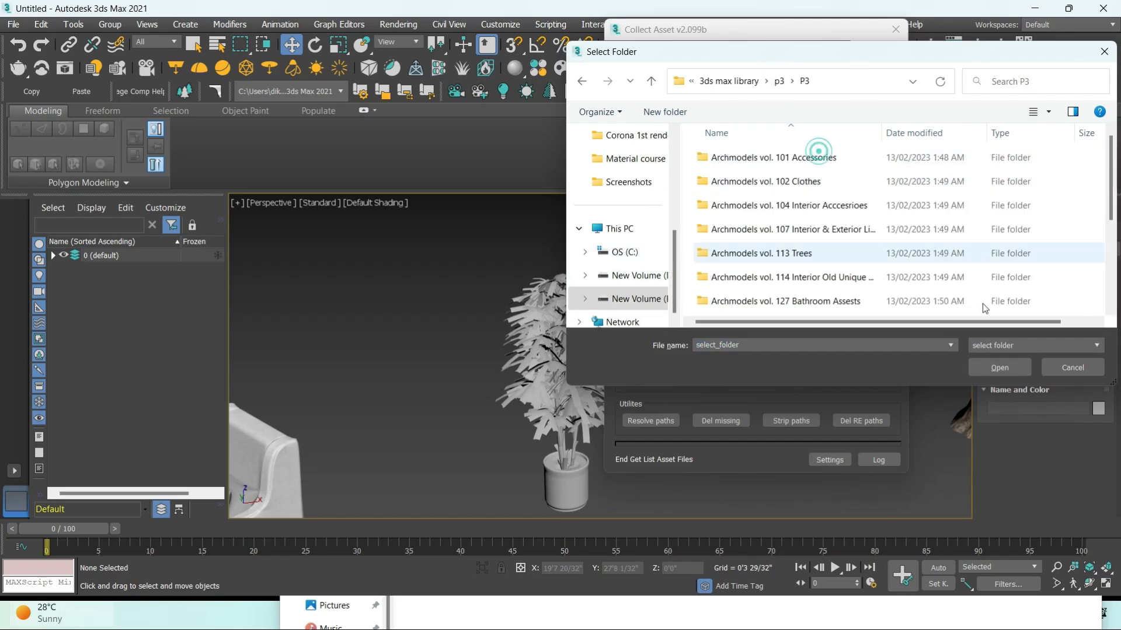
{"action": "left_click", "coordinate": [779, 81]}
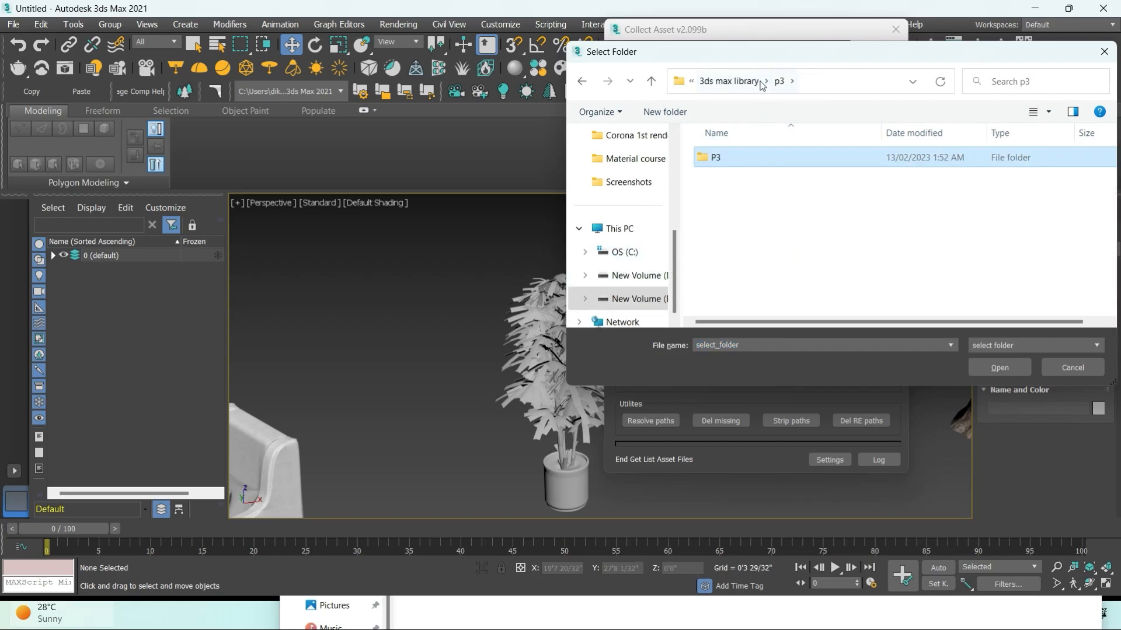
{"action": "left_click", "coordinate": [785, 81]}
{"action": "double_click", "coordinate": [724, 284]}
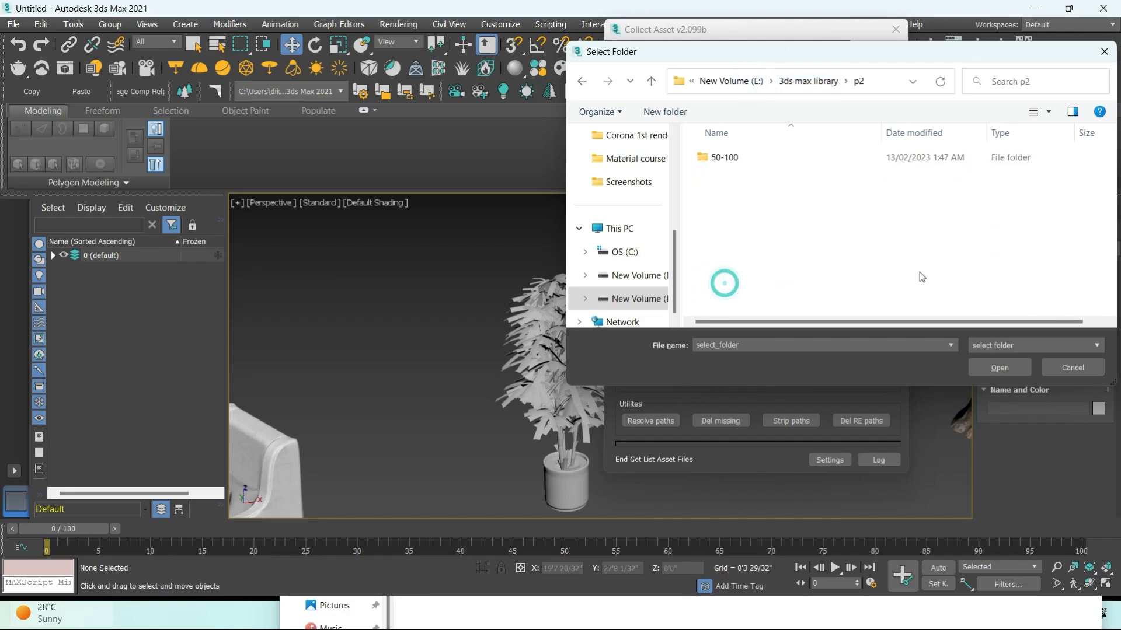
{"action": "left_click", "coordinate": [836, 153]}
{"action": "left_click", "coordinate": [1006, 363]}
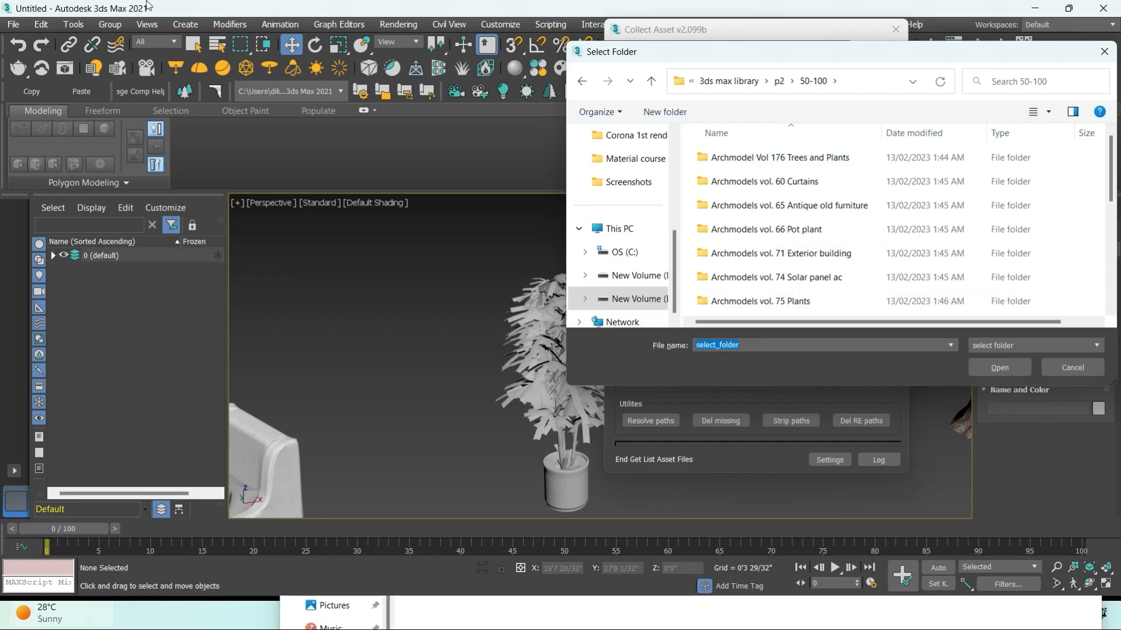
{"action": "left_click", "coordinate": [1003, 371]}
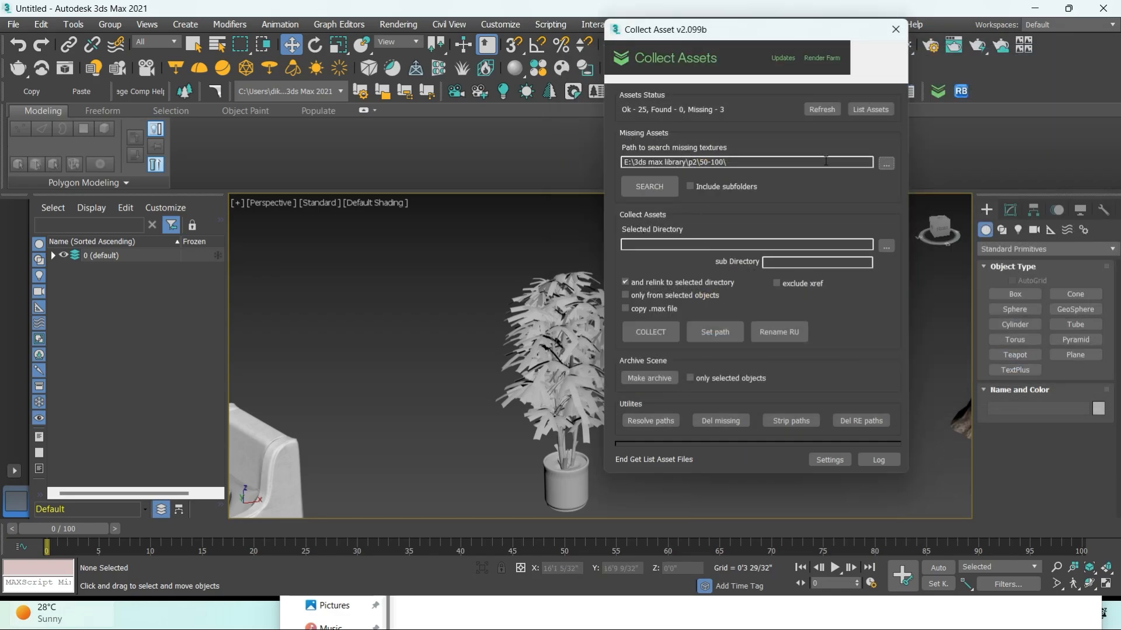
{"action": "left_click", "coordinate": [654, 181]}
In File Explorer, create a folder named New folder inside the Desktop's New folder (3), and return to 3ds Max
{"action": "left_click", "coordinate": [431, 616]}
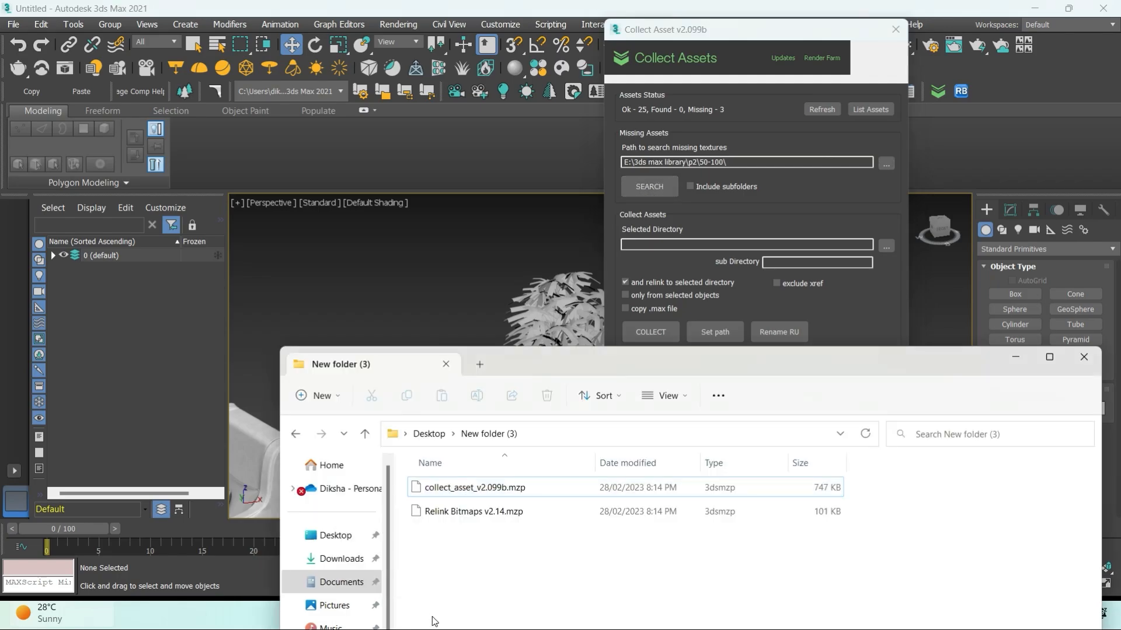
{"action": "left_click", "coordinate": [1043, 356]}
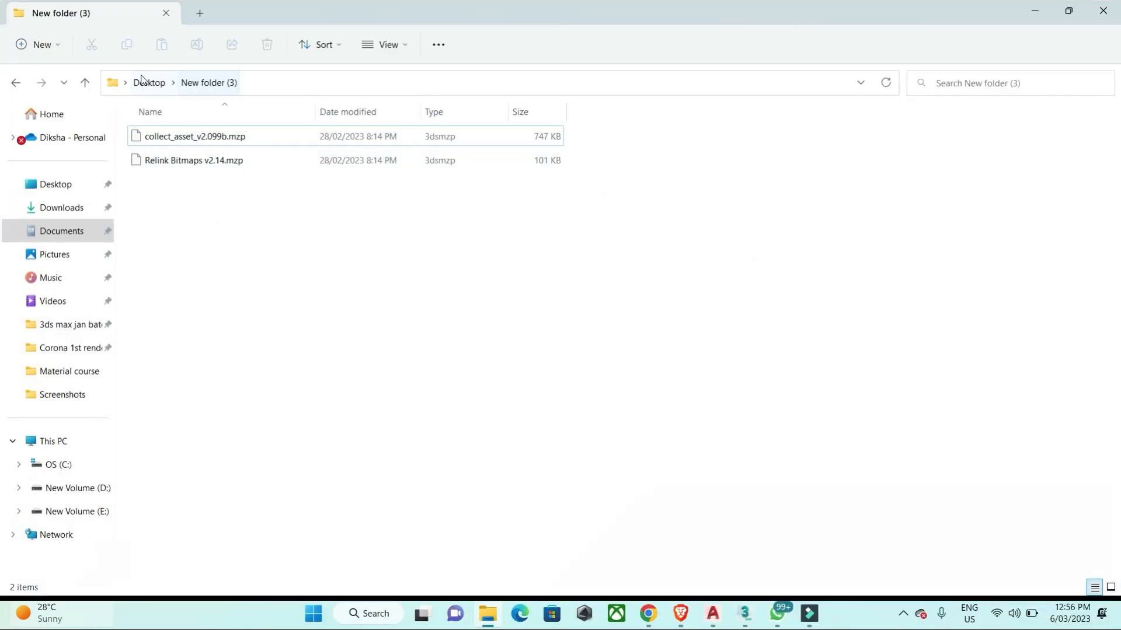
{"action": "right_click", "coordinate": [196, 213]}
{"action": "mouse_move", "coordinate": [248, 327]}
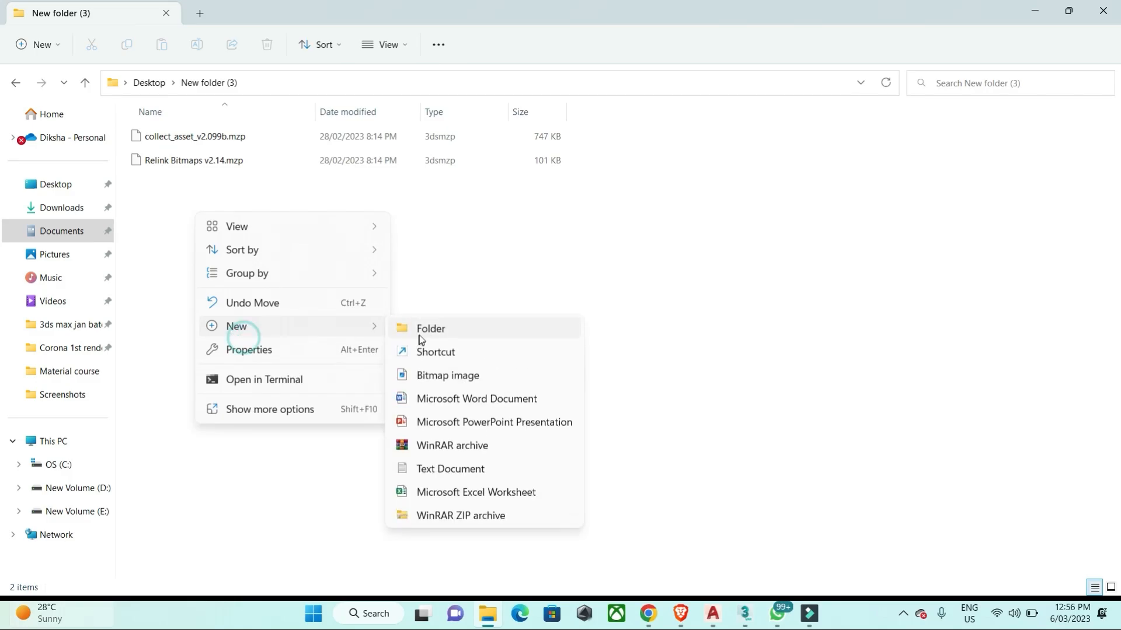
{"action": "left_click", "coordinate": [430, 325]}
{"action": "double_click", "coordinate": [271, 139]}
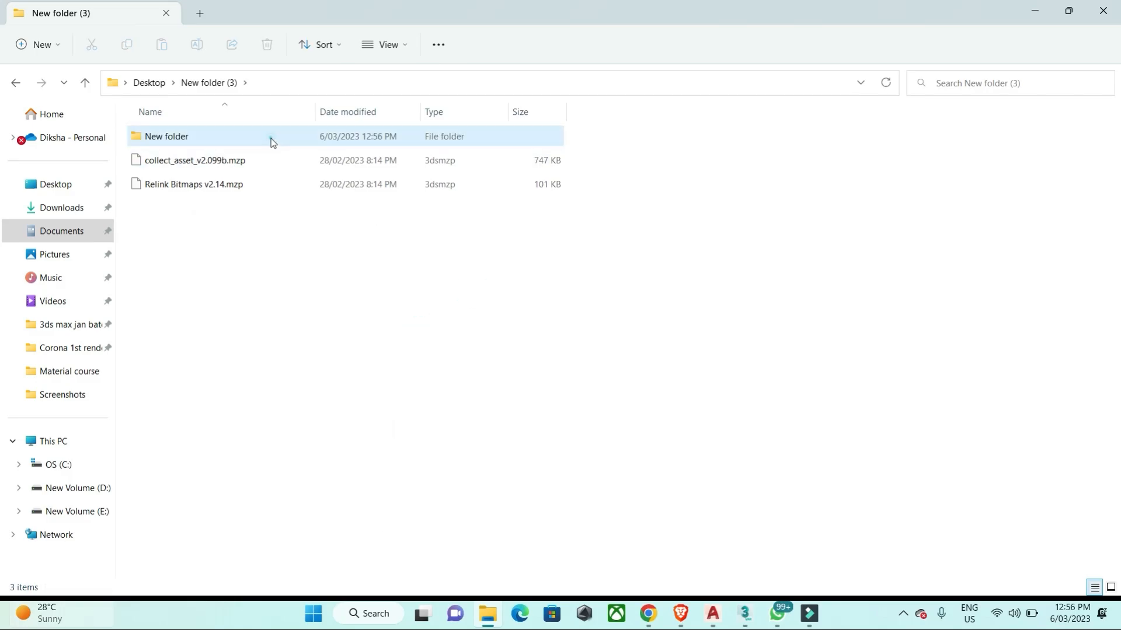
{"action": "left_click", "coordinate": [1048, 6]}
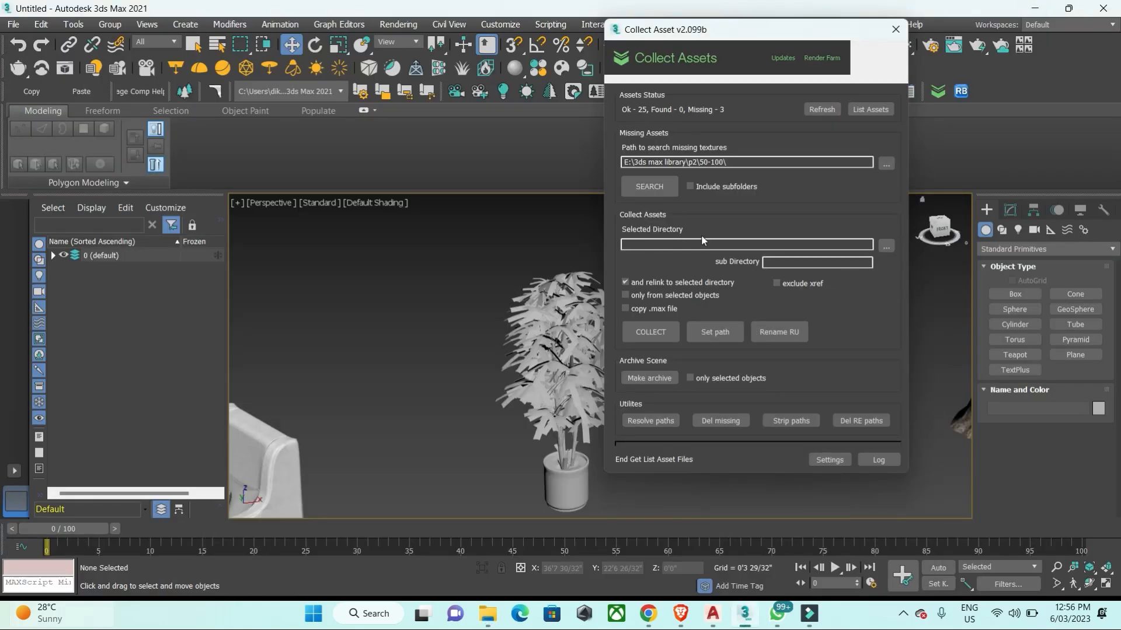
{"action": "left_click", "coordinate": [887, 246]}
{"action": "left_click", "coordinate": [1110, 49]}
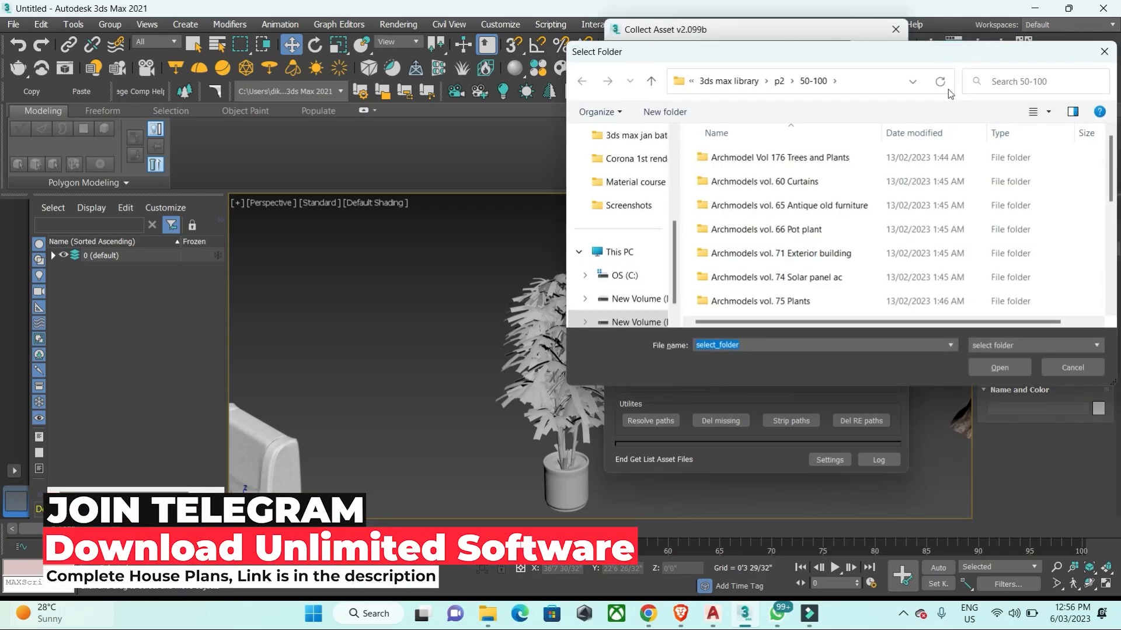
{"action": "left_click", "coordinate": [831, 108]}
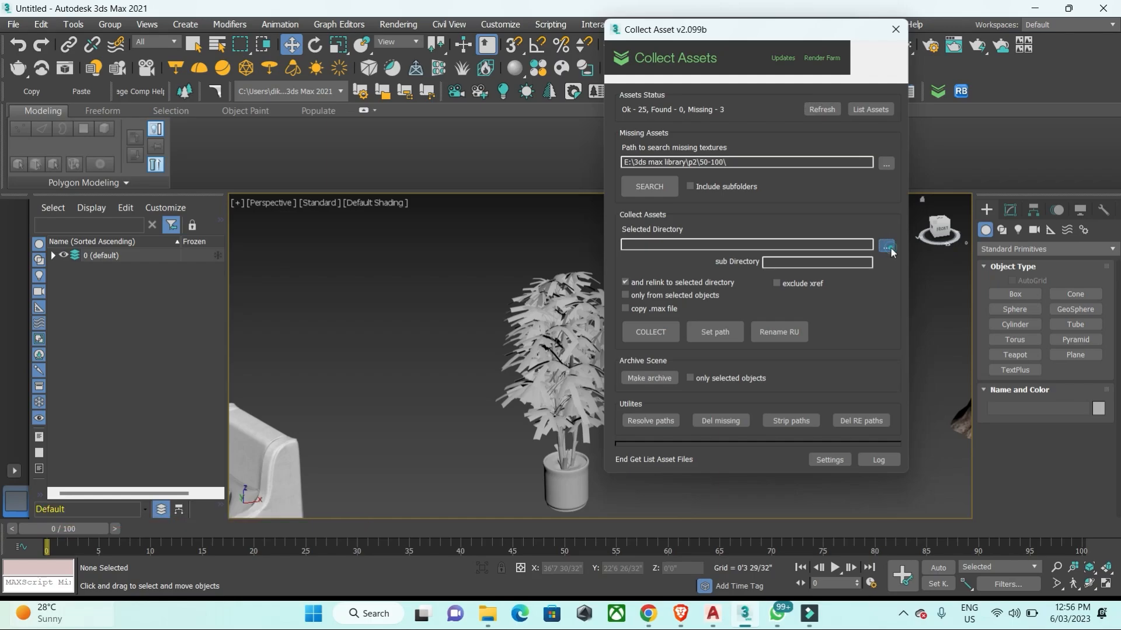
Set the Collect Assets directory to New folder inside the Desktop's New folder (3)
{"action": "left_click", "coordinate": [887, 246]}
{"action": "left_click", "coordinate": [625, 252]}
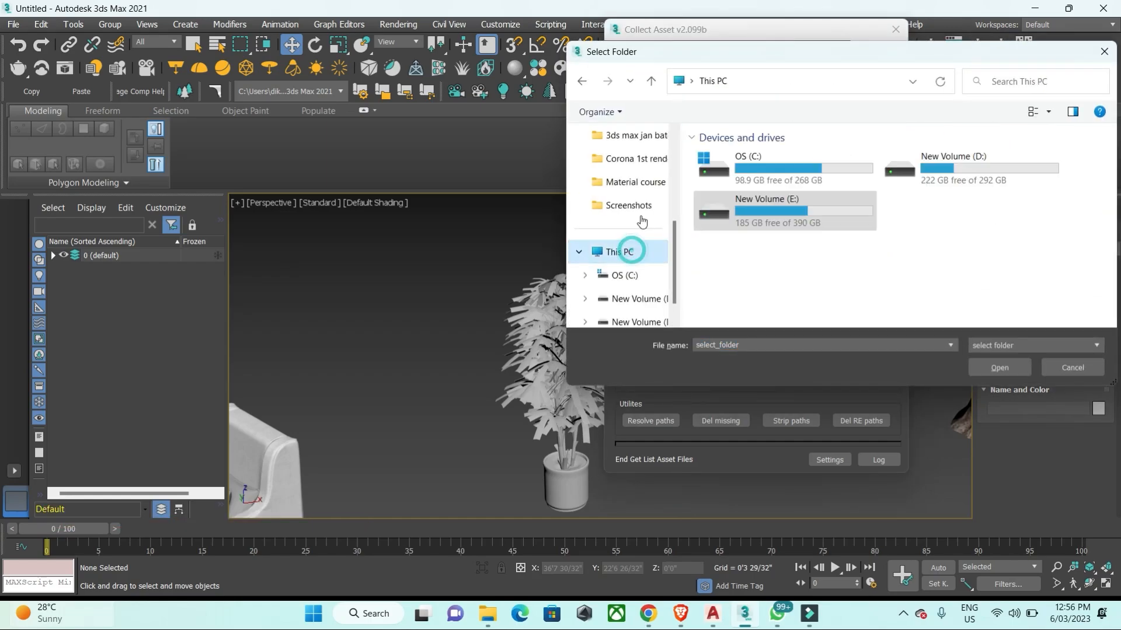
{"action": "scroll", "coordinate": [619, 170], "scroll_direction": "up", "scroll_amount": 2}
{"action": "scroll", "coordinate": [616, 161], "scroll_direction": "up", "scroll_amount": 2}
{"action": "left_click", "coordinate": [620, 205]}
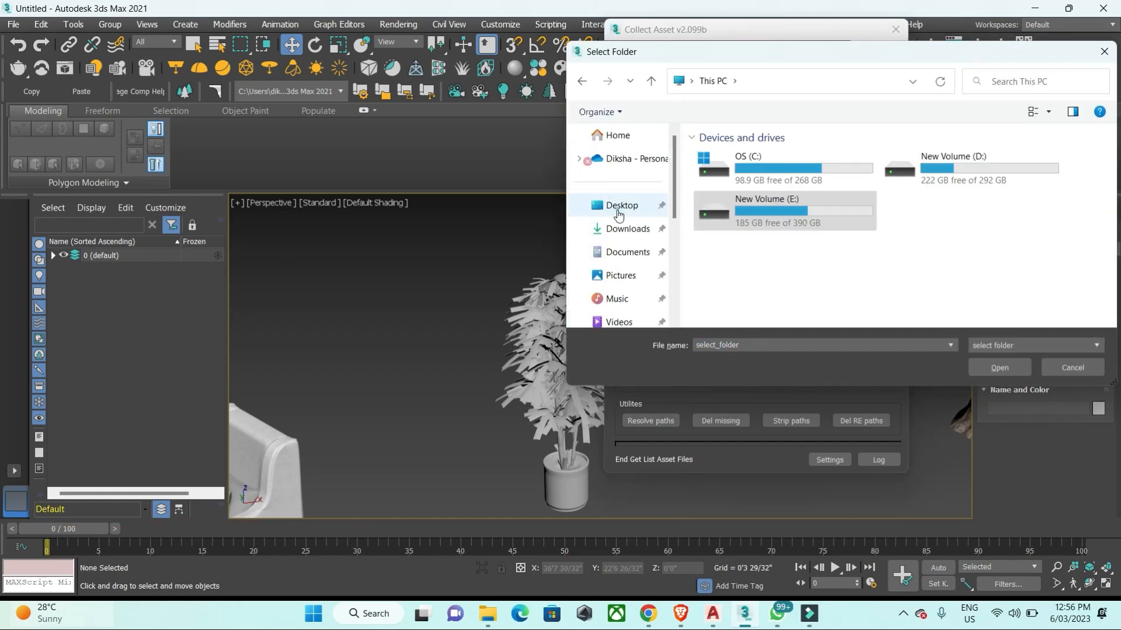
{"action": "double_click", "coordinate": [984, 175]}
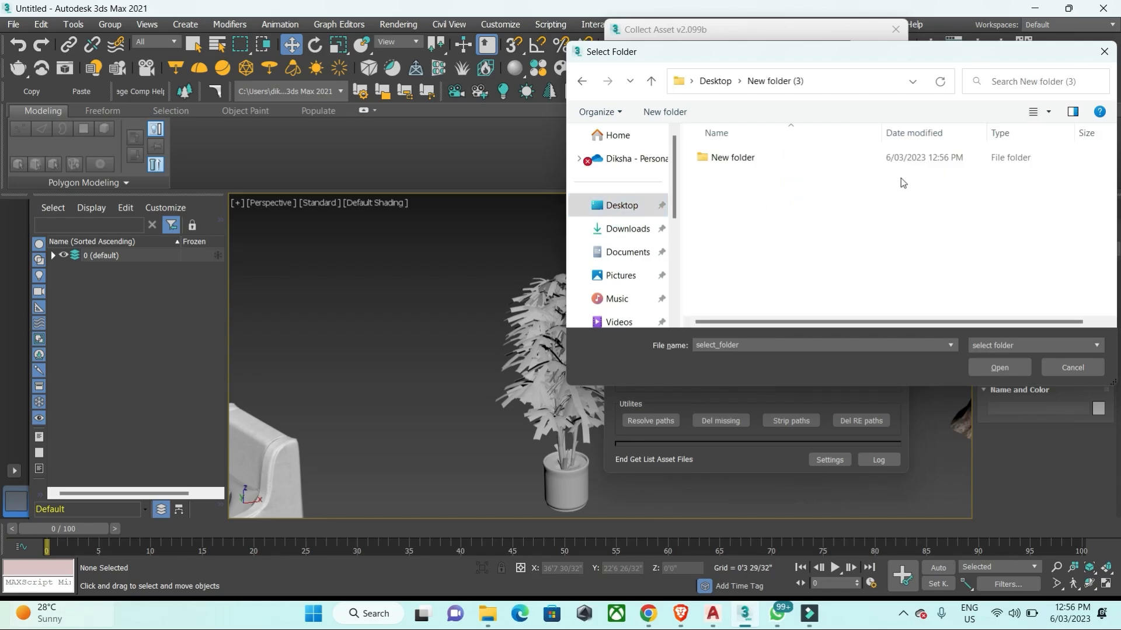
{"action": "left_click", "coordinate": [766, 166]}
{"action": "double_click", "coordinate": [762, 164]}
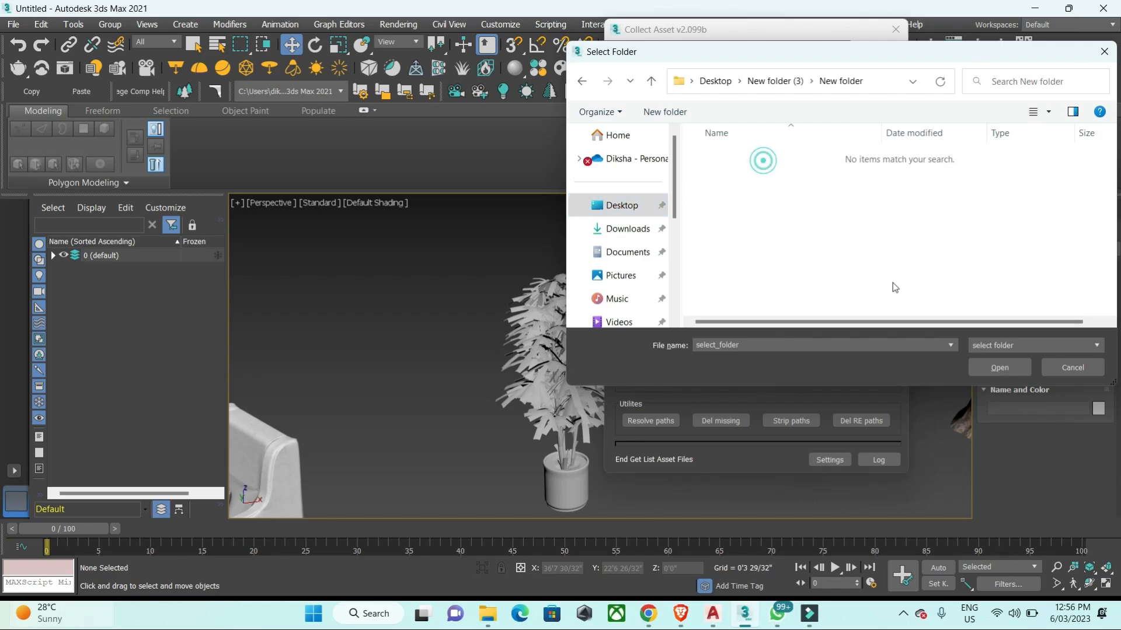
{"action": "left_click", "coordinate": [999, 368]}
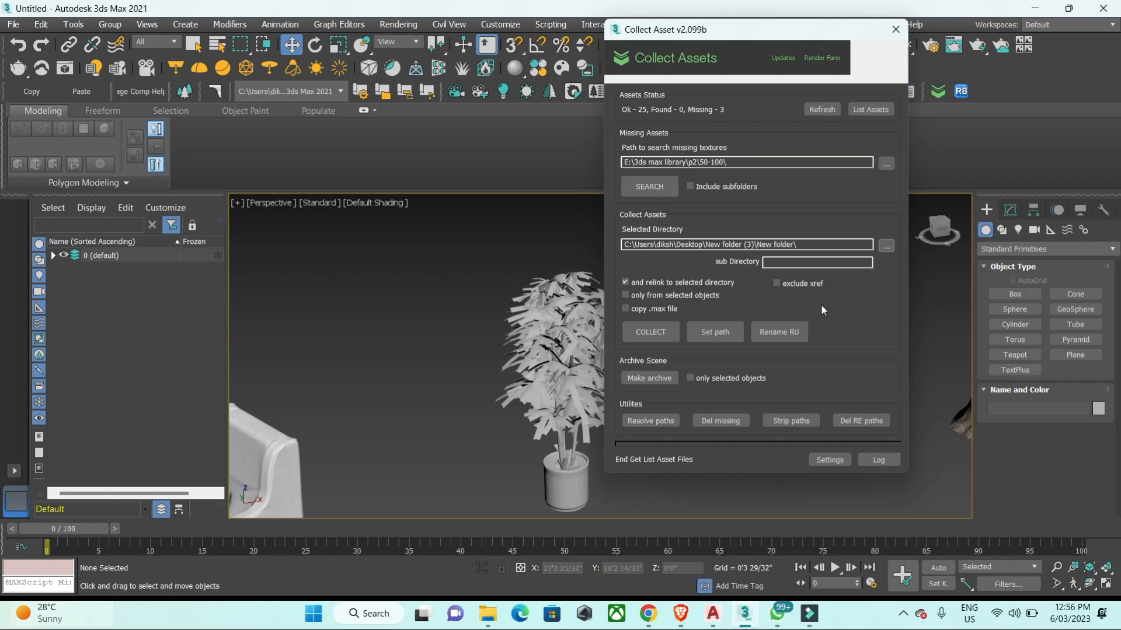
Collect the scene's assets into the selected directory with relinking on, and refresh the asset status
{"action": "left_click", "coordinate": [671, 330]}
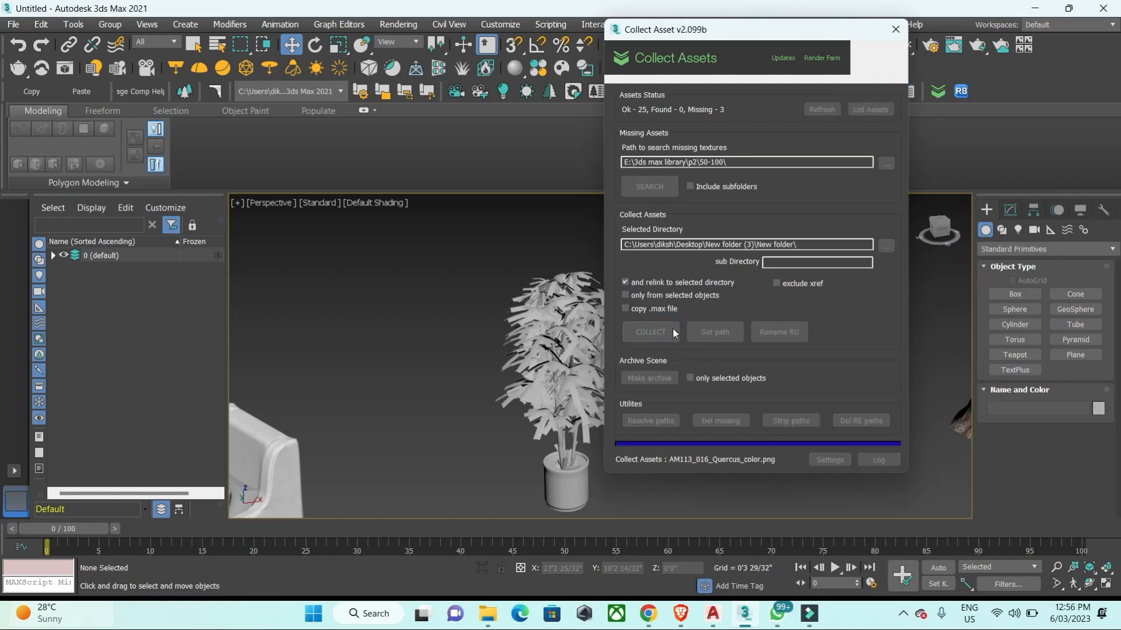
{"action": "left_click", "coordinate": [598, 322]}
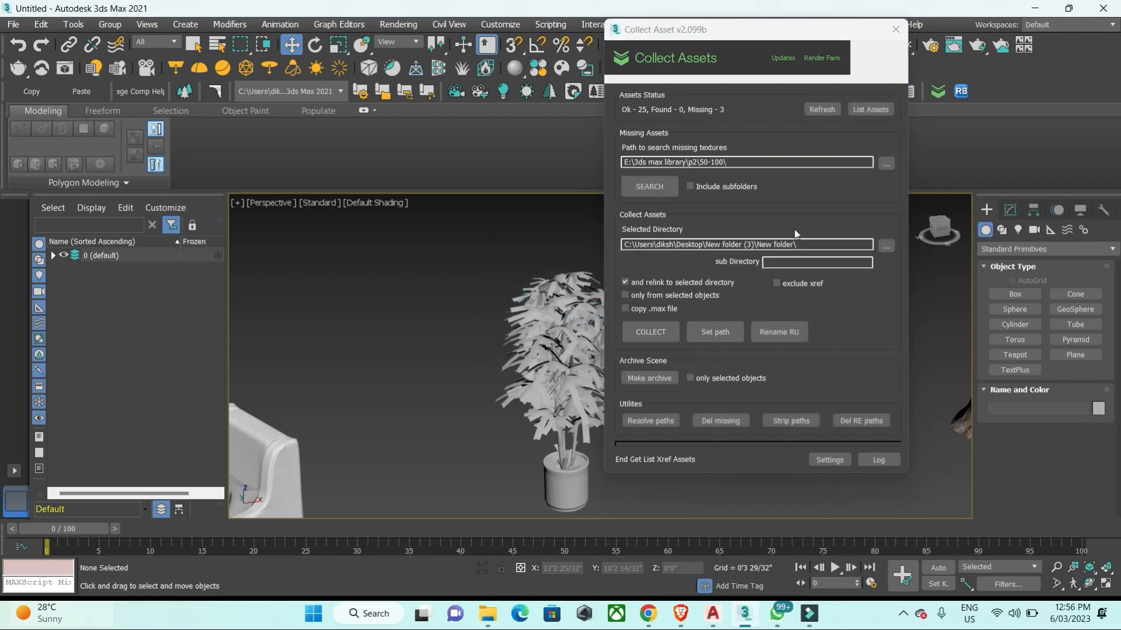
{"action": "left_click", "coordinate": [827, 110]}
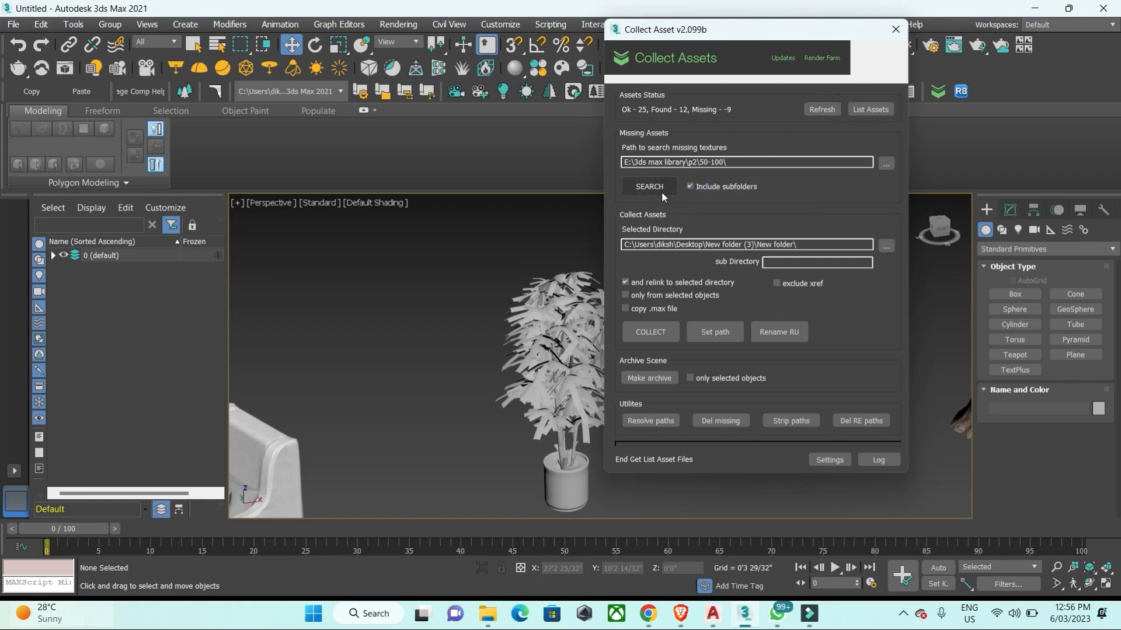
Search for the missing textures with subfolders included, collect the assets again, and close Collect Asset
{"action": "left_click", "coordinate": [671, 332]}
{"action": "left_click", "coordinate": [603, 320]}
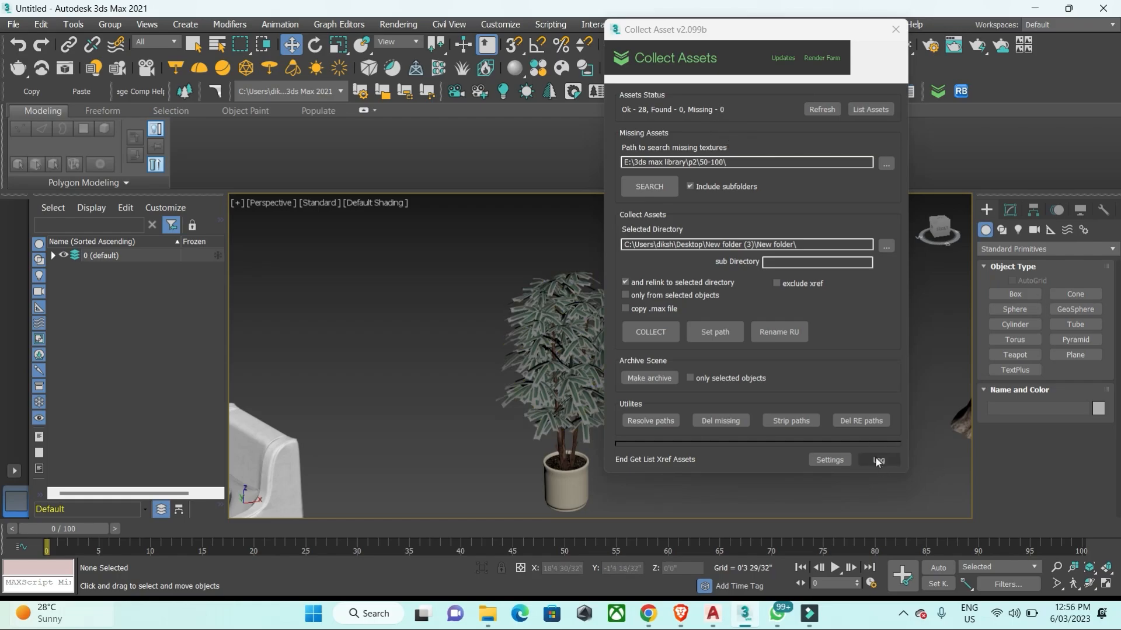
{"action": "left_click", "coordinate": [895, 29]}
Examine the textures on the potted plant up close and within the whole scene
{"action": "left_click", "coordinate": [599, 303]}
{"action": "key", "text": "z"}
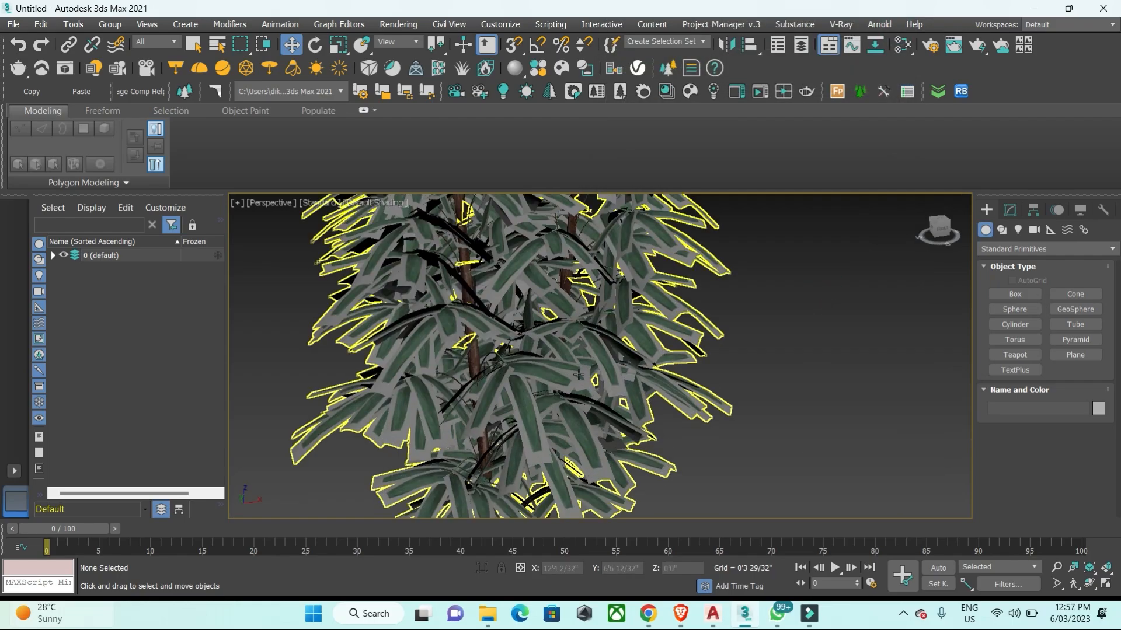
{"action": "scroll", "coordinate": [609, 314], "scroll_direction": "down", "scroll_amount": 6}
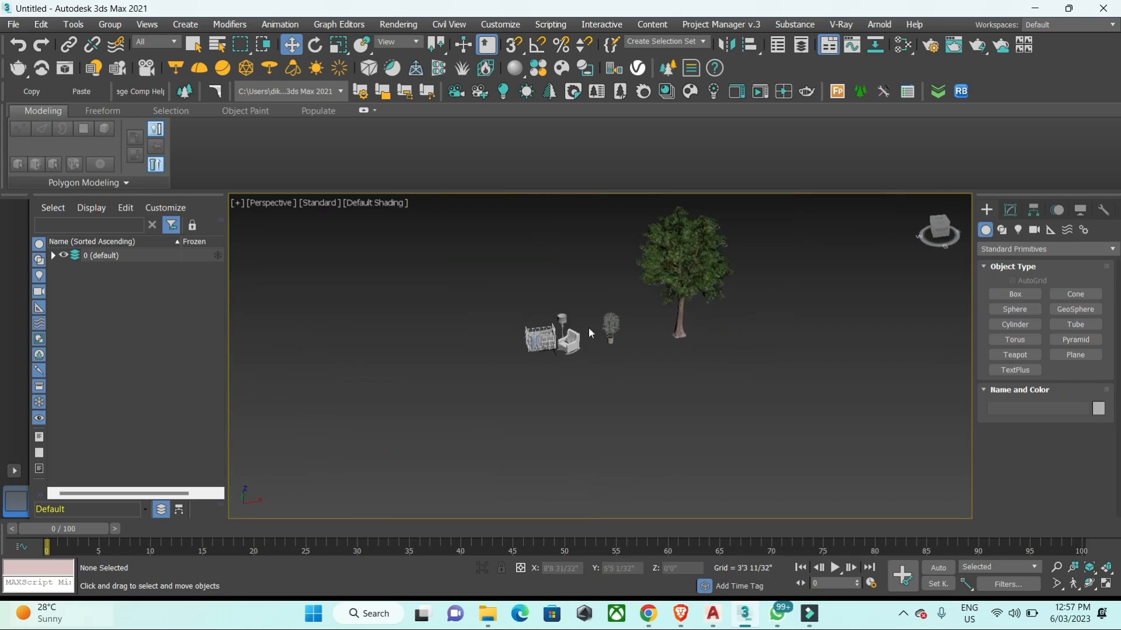
{"action": "scroll", "coordinate": [588, 327], "scroll_direction": "up", "scroll_amount": 2}
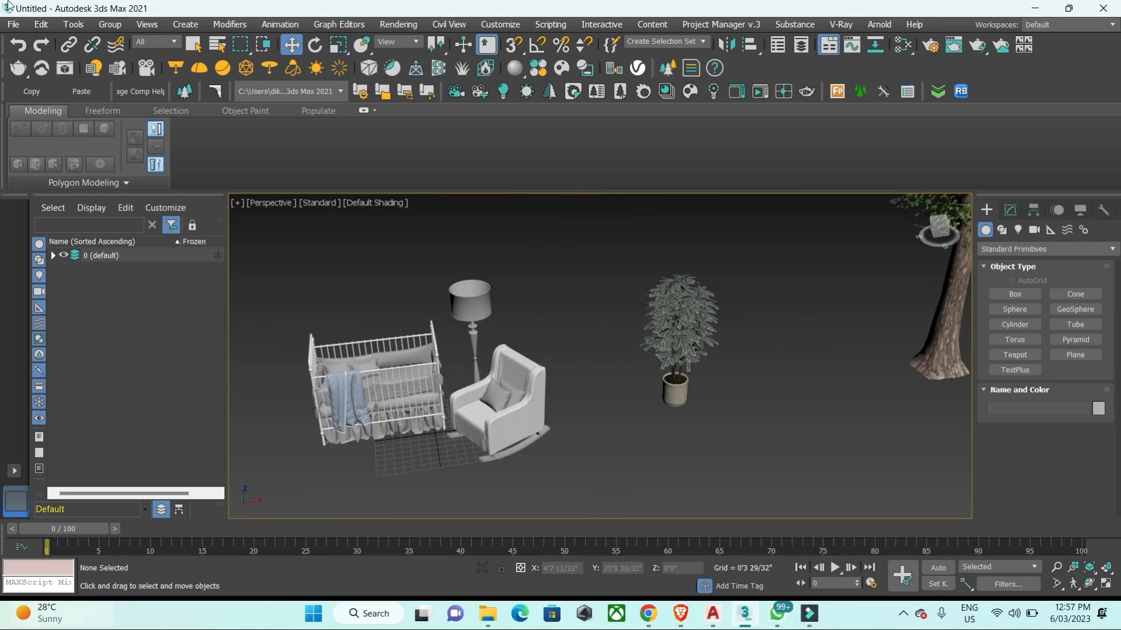
Refresh Asset Tracking, check the file paths and statuses of the scene's maps, and close it
{"action": "left_click", "coordinate": [12, 25]}
{"action": "mouse_move", "coordinate": [96, 258]}
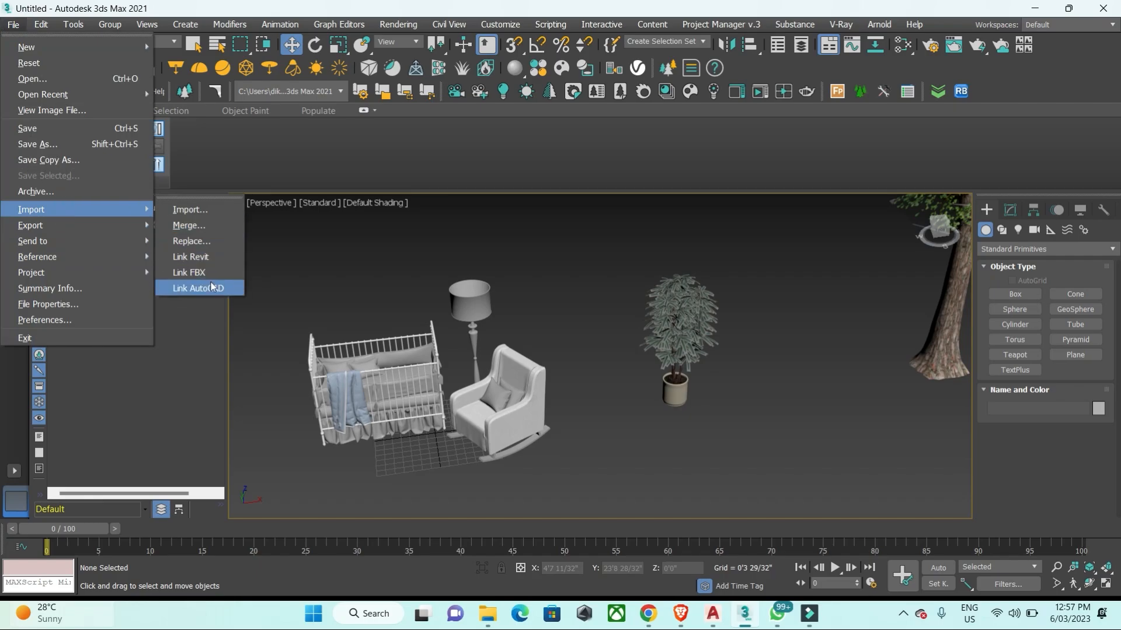
{"action": "left_click", "coordinate": [206, 320]}
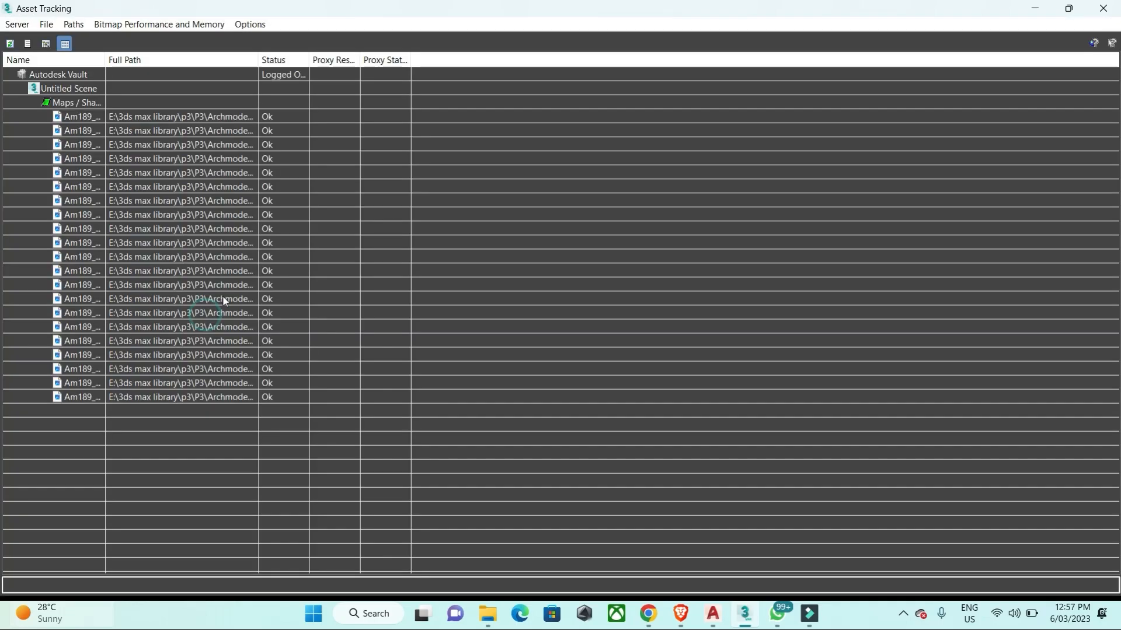
{"action": "left_click", "coordinate": [10, 44]}
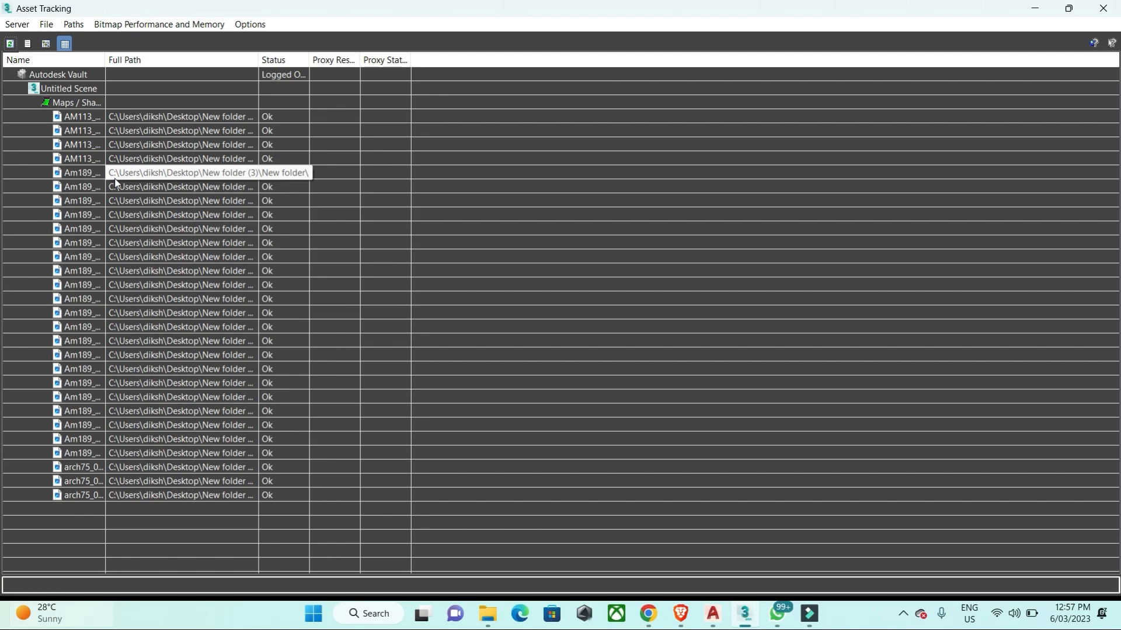
{"action": "left_click", "coordinate": [1103, 9]}
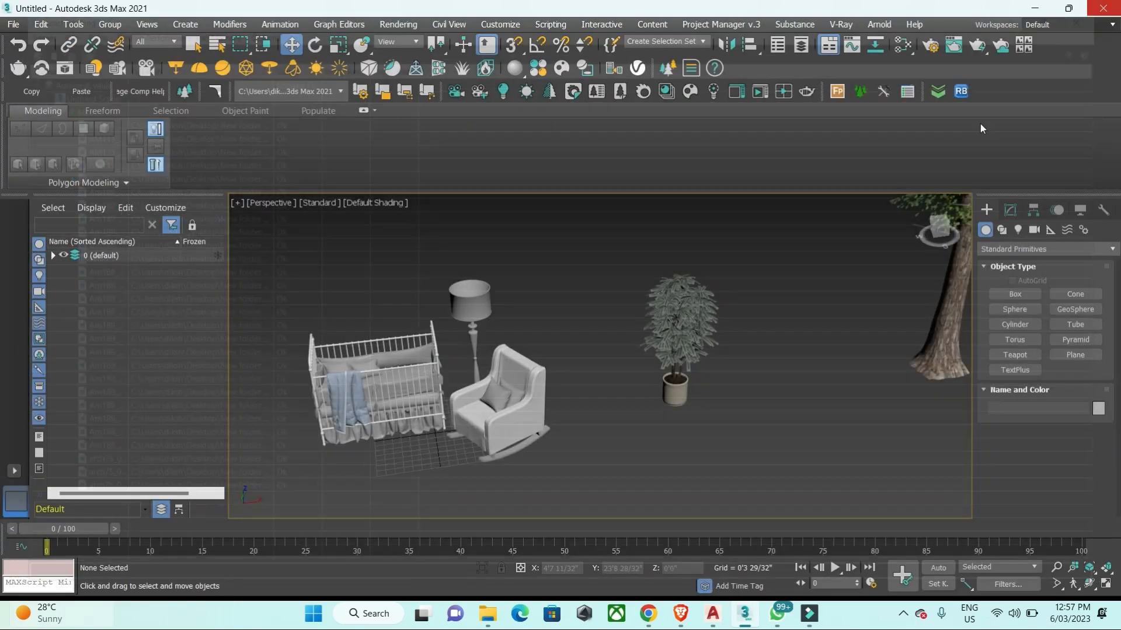
Review the external file paths in the project path configuration and close it without changes
{"action": "left_click", "coordinate": [501, 24]}
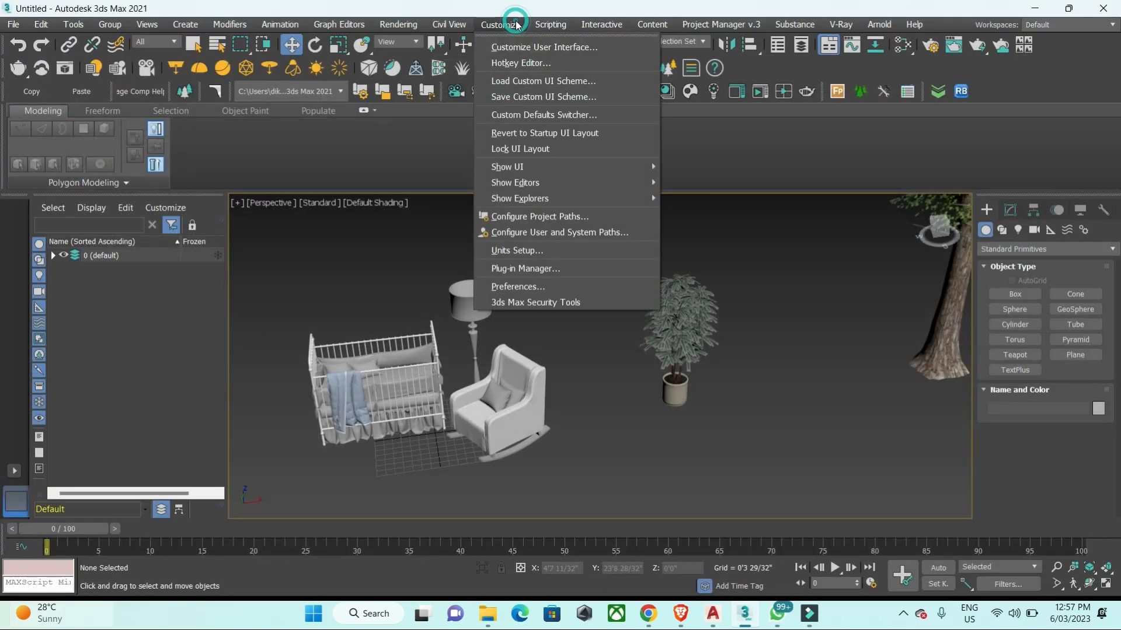
{"action": "left_click", "coordinate": [559, 217]}
{"action": "left_click", "coordinate": [428, 188]}
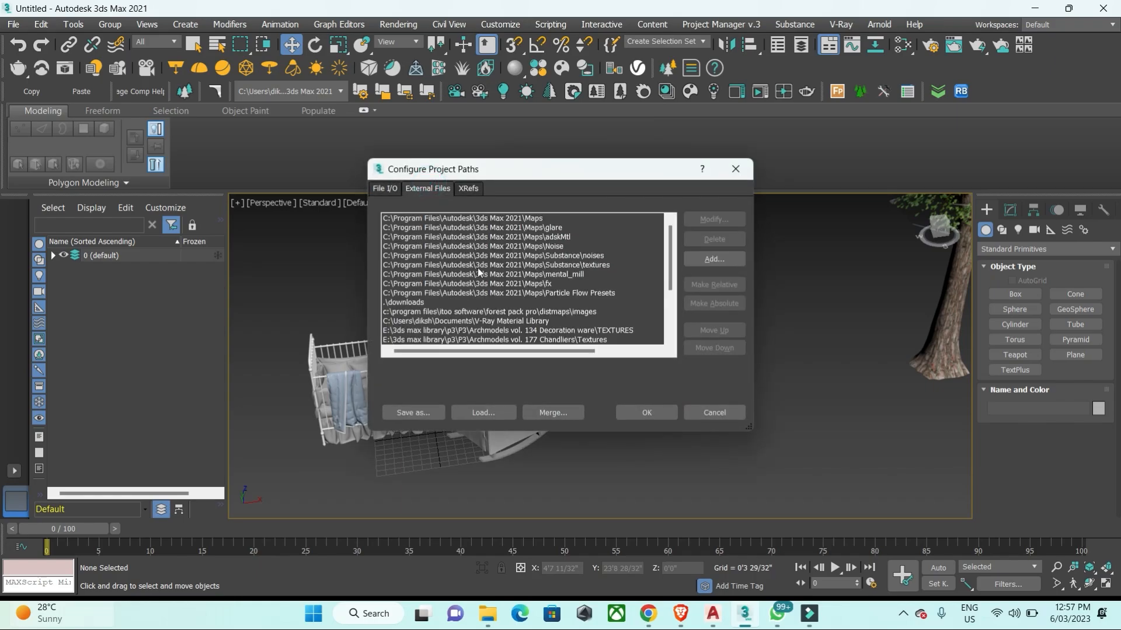
{"action": "left_click", "coordinate": [735, 173]}
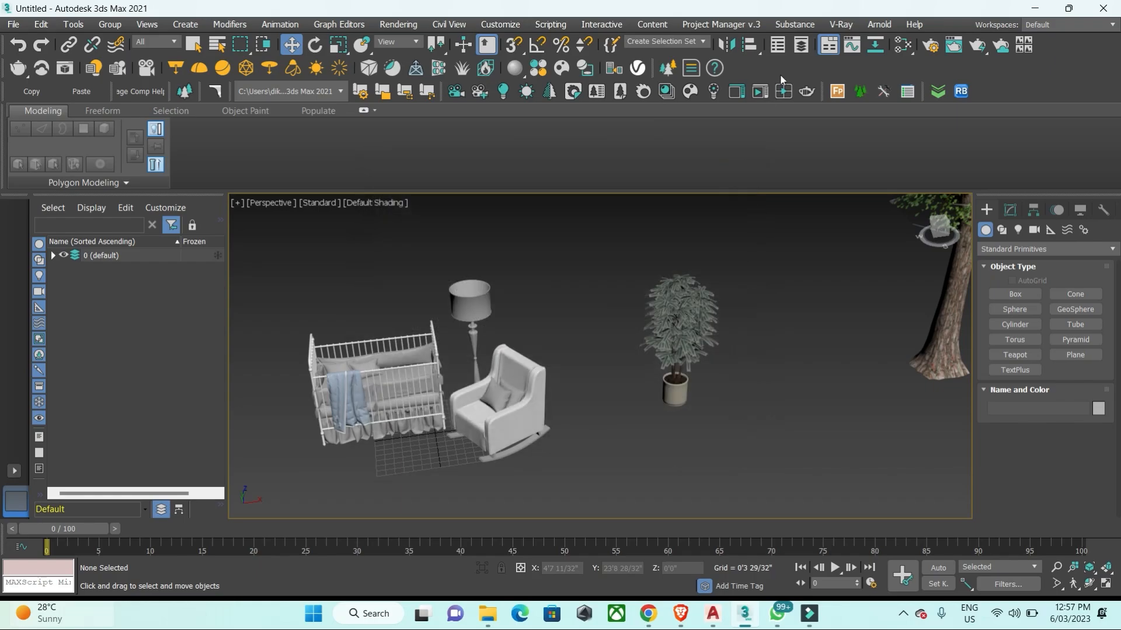